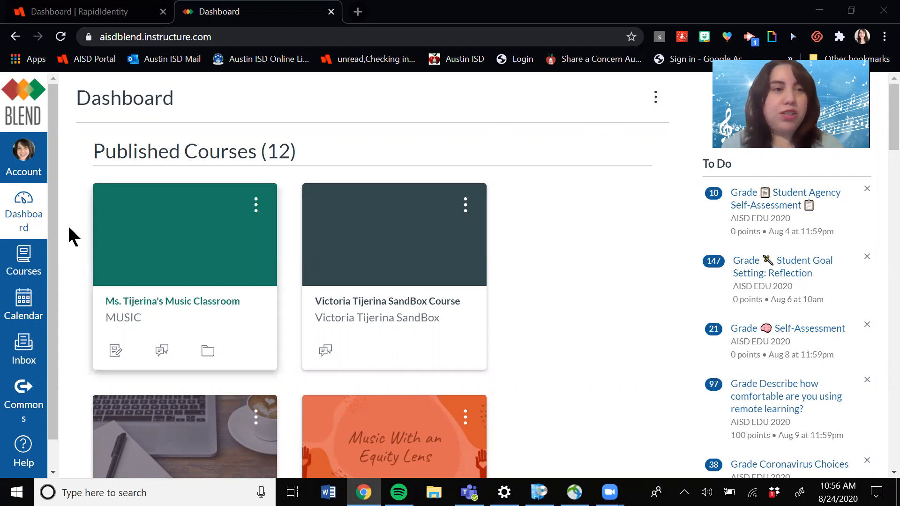
# Step: Browse the Courses tray listing all courses, then close it to return to the Dashboard
pyautogui.click(37, 265)
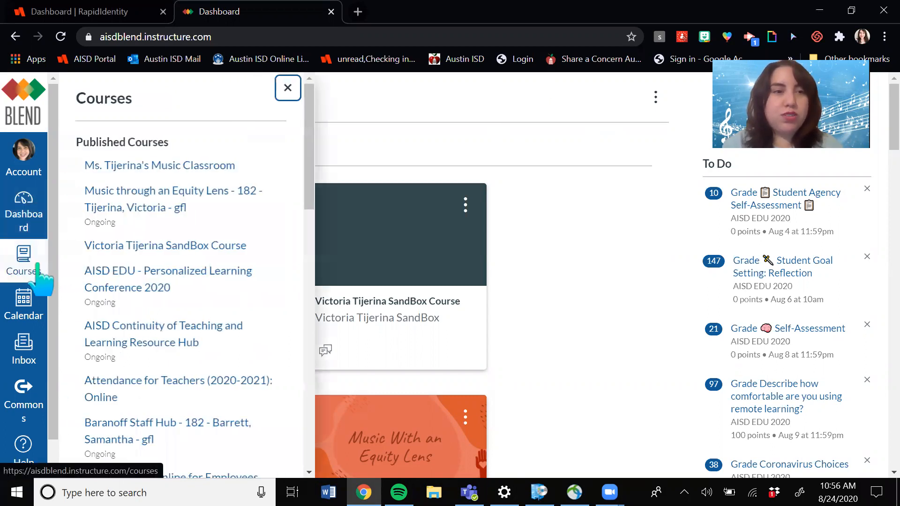
pyautogui.moveTo(305, 135); pyautogui.dragTo(334, 292)
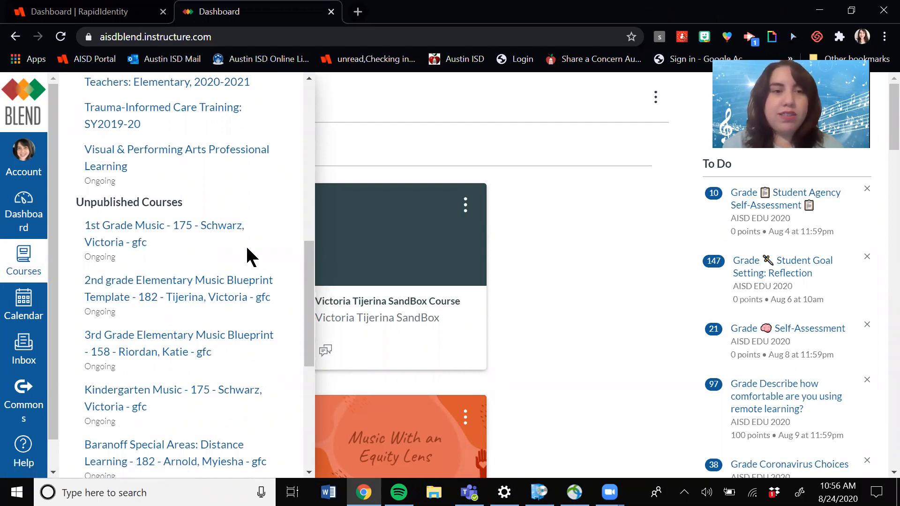
pyautogui.moveTo(313, 277); pyautogui.dragTo(325, 111)
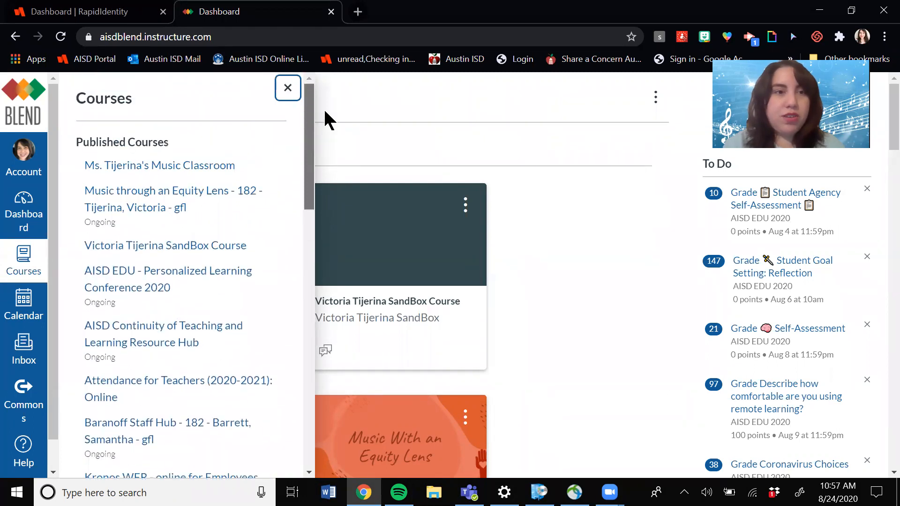
pyautogui.click(24, 212)
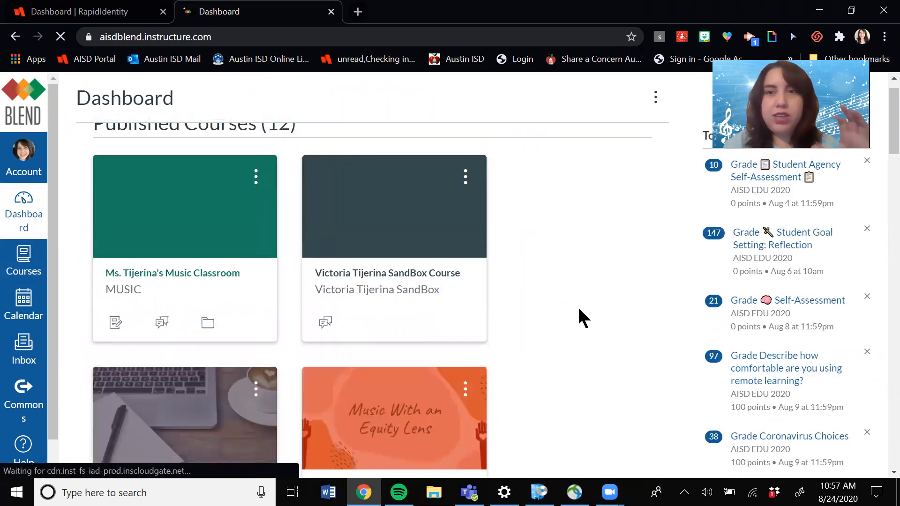
# Step: Scroll to Unpublished Courses and open the 2nd grade Elementary Music Blueprint Template card
pyautogui.scroll(-3, 577, 305)
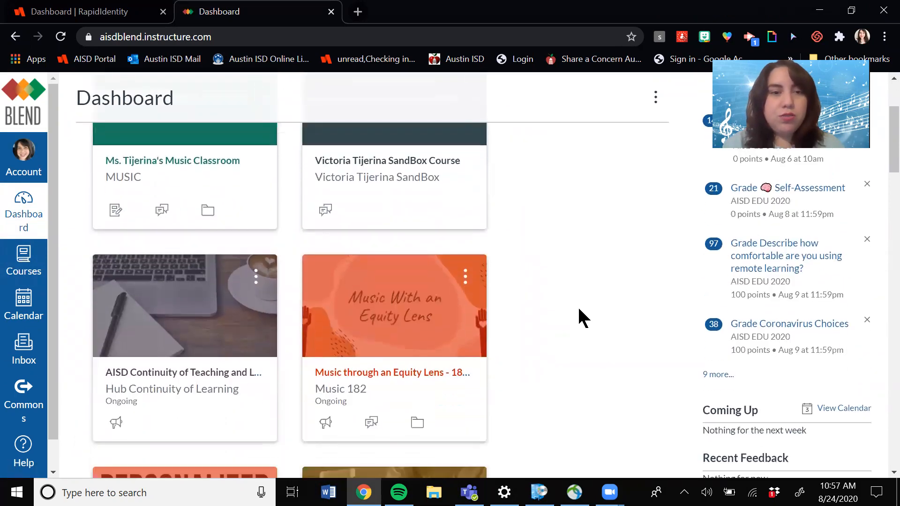
pyautogui.scroll(-5, 579, 309)
pyautogui.scroll(-8, 579, 310)
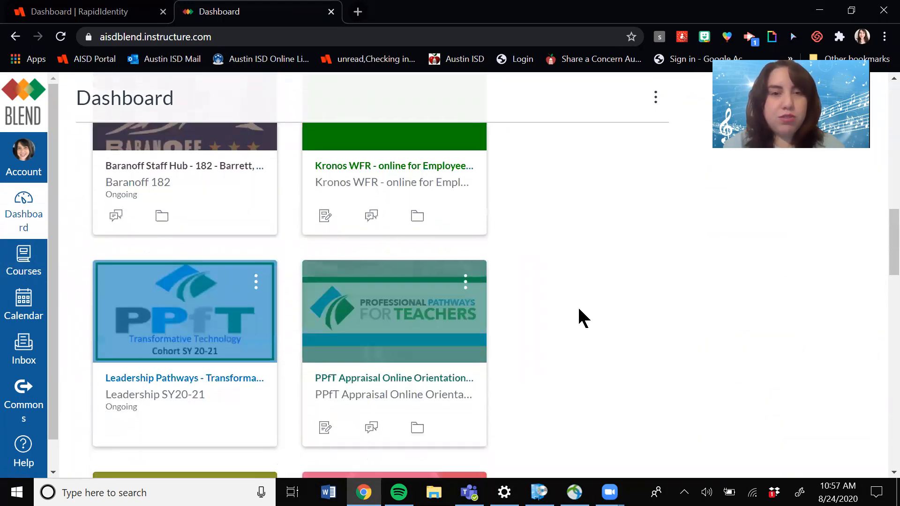
pyautogui.scroll(-12, 579, 317)
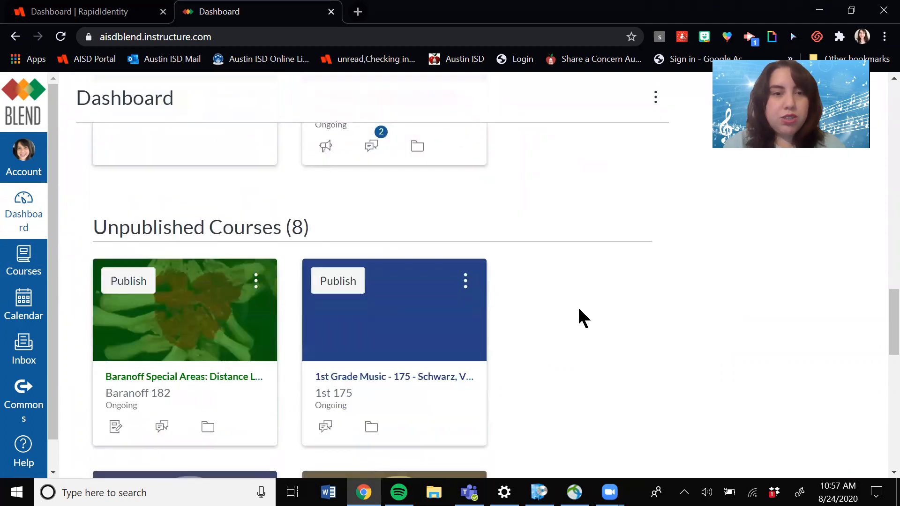
pyautogui.scroll(-5, 580, 309)
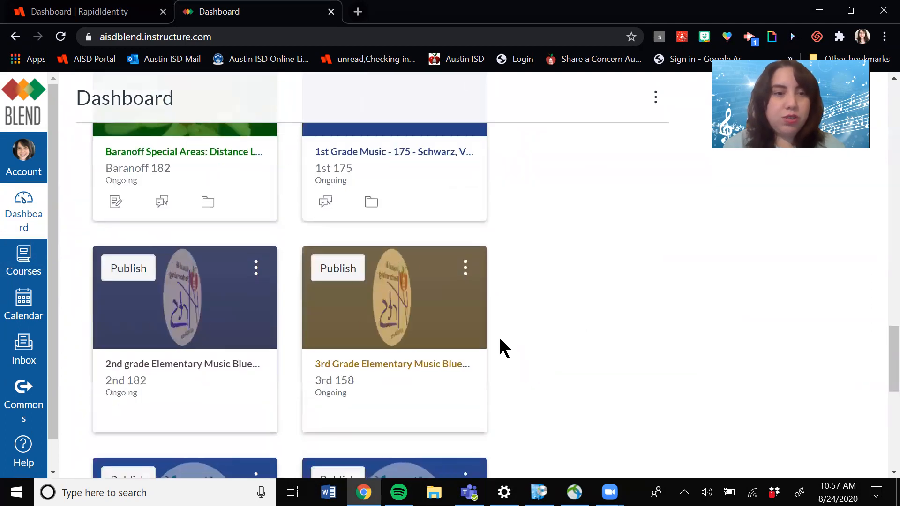
pyautogui.click(220, 366)
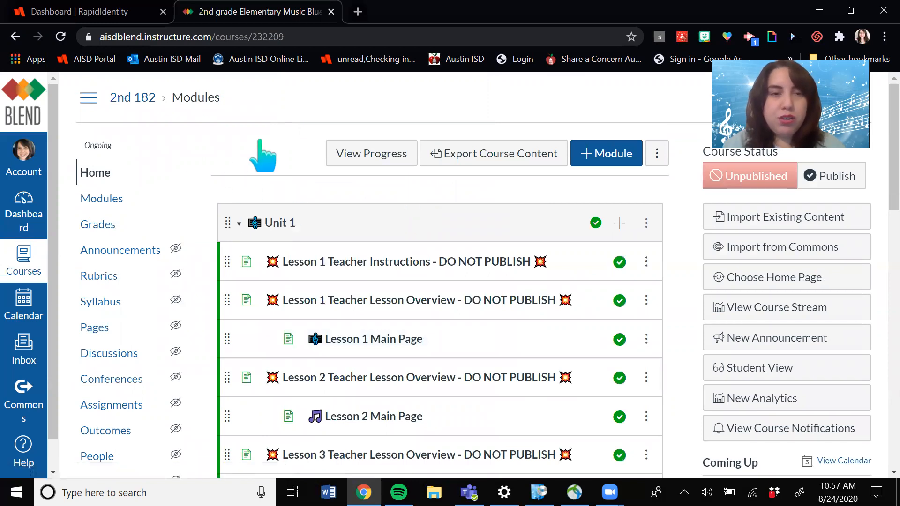
# Step: From the Modules page, make the Pages Front Page the course home page instead of modules
pyautogui.scroll(-1, 262, 154)
pyautogui.press('Tab')
pyautogui.press('Tab')
pyautogui.press('Tab')
pyautogui.press('Tab')
pyautogui.press('Tab')
pyautogui.press('Tab')
pyautogui.press('Tab')
pyautogui.press('Tab')
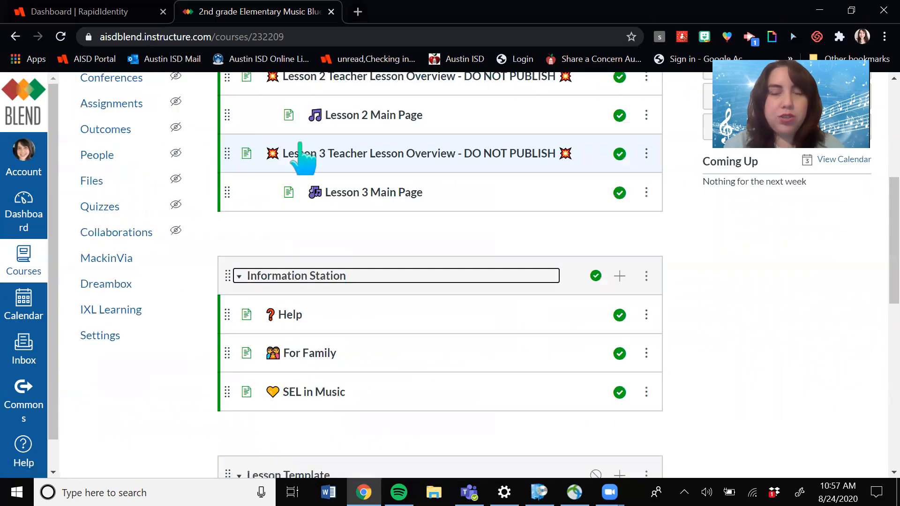
pyautogui.moveTo(881, 251); pyautogui.dragTo(880, 169)
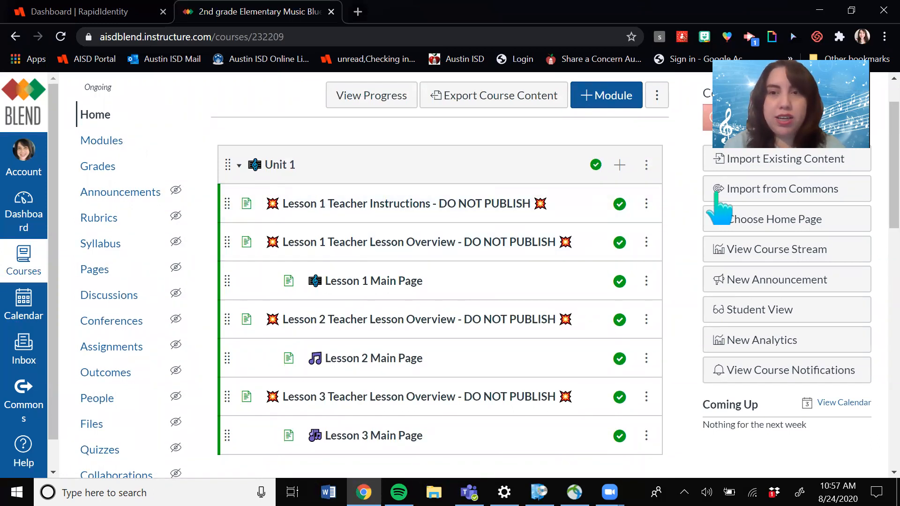
pyautogui.moveTo(883, 181); pyautogui.dragTo(879, 173)
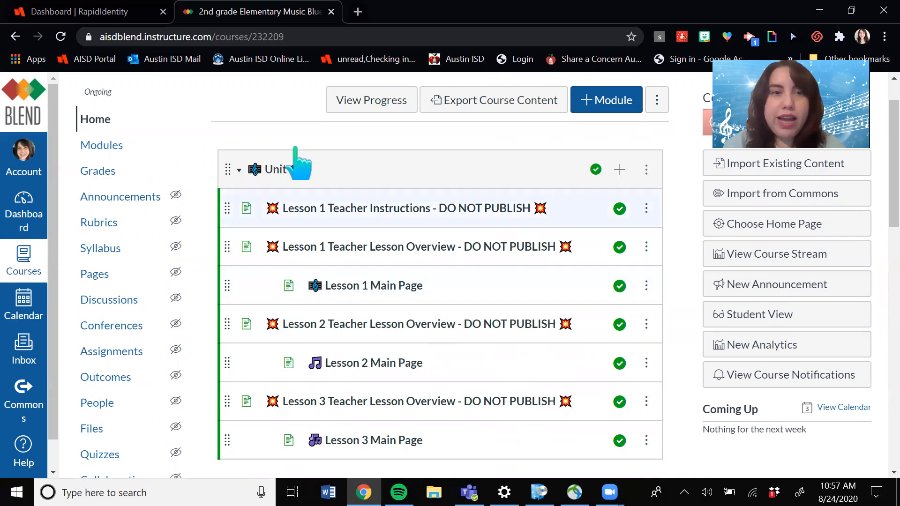
pyautogui.click(743, 230)
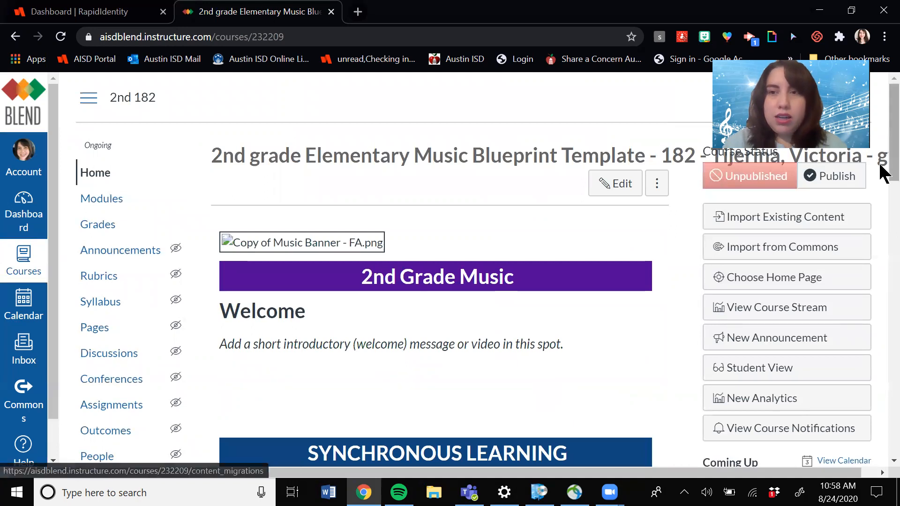
pyautogui.scroll(-3, 880, 174)
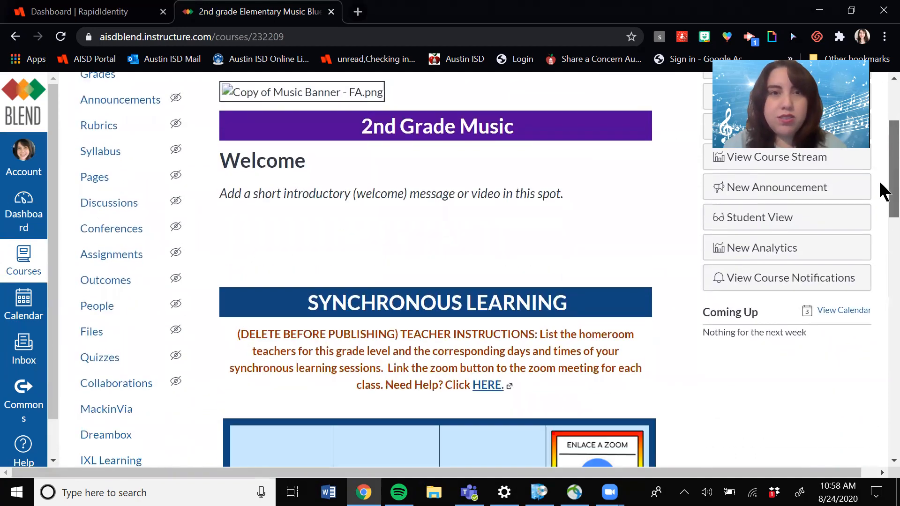
pyautogui.scroll(1, 880, 190)
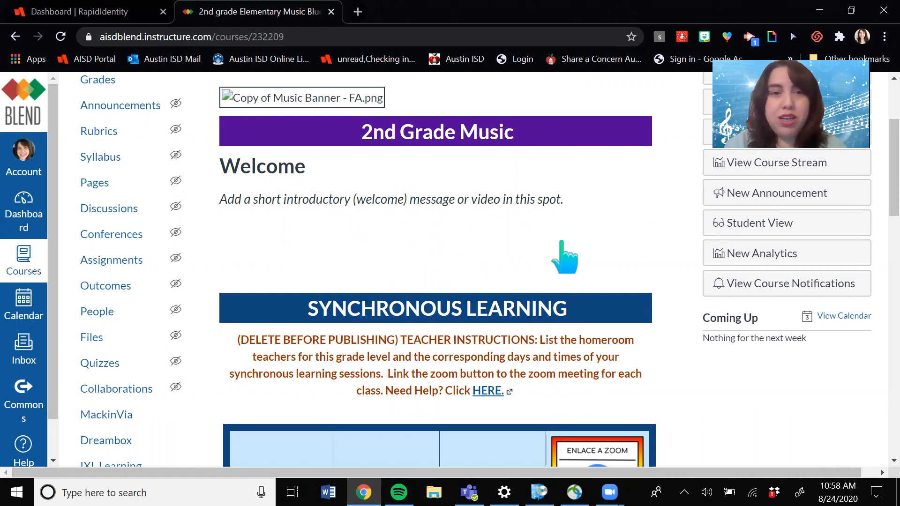
pyautogui.moveTo(880, 158); pyautogui.dragTo(884, 238)
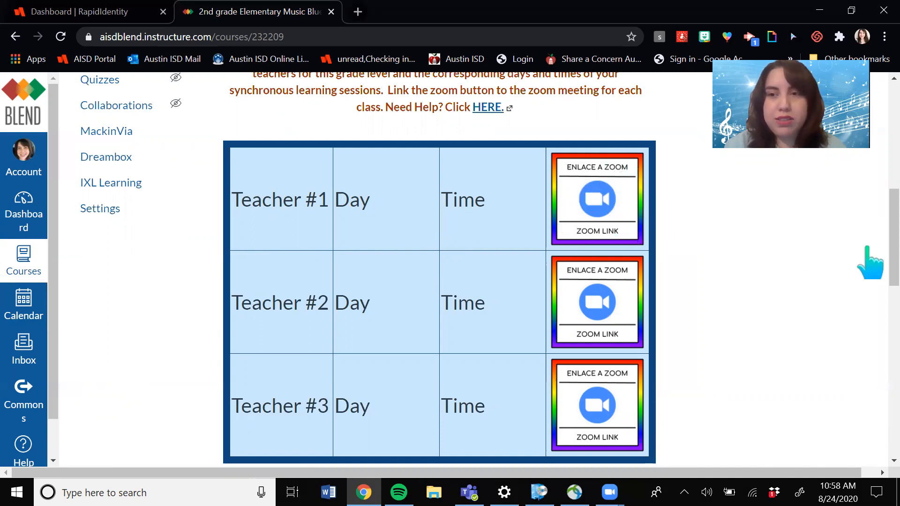
pyautogui.moveTo(880, 244); pyautogui.dragTo(886, 263)
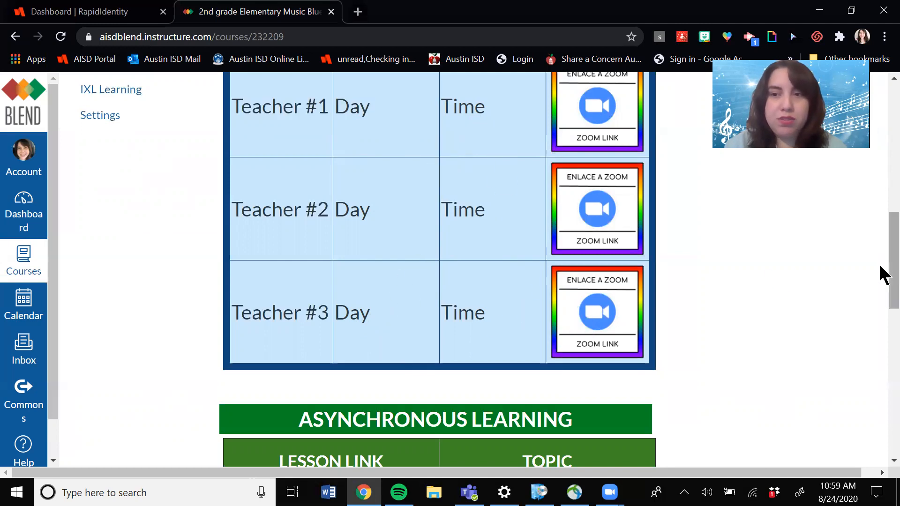
pyautogui.scroll(6, 881, 187)
pyautogui.moveTo(883, 183); pyautogui.dragTo(884, 261)
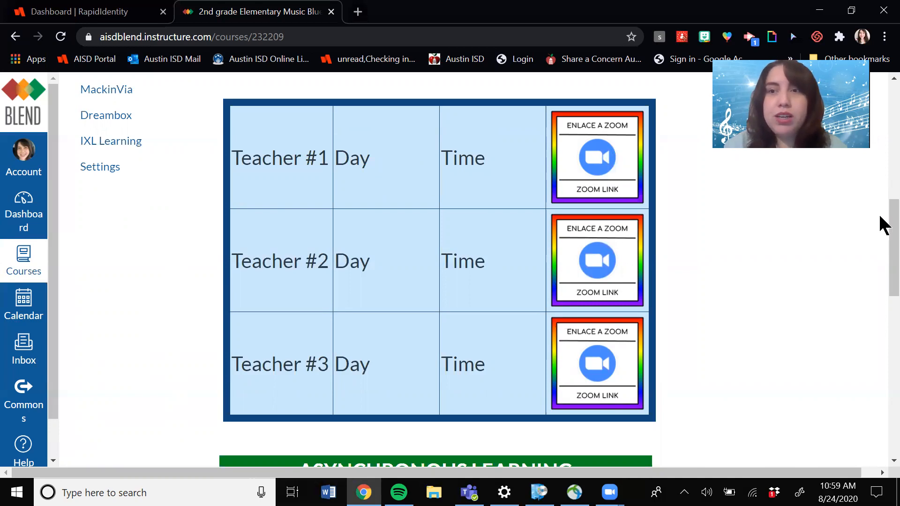
pyautogui.moveTo(880, 219); pyautogui.dragTo(880, 313)
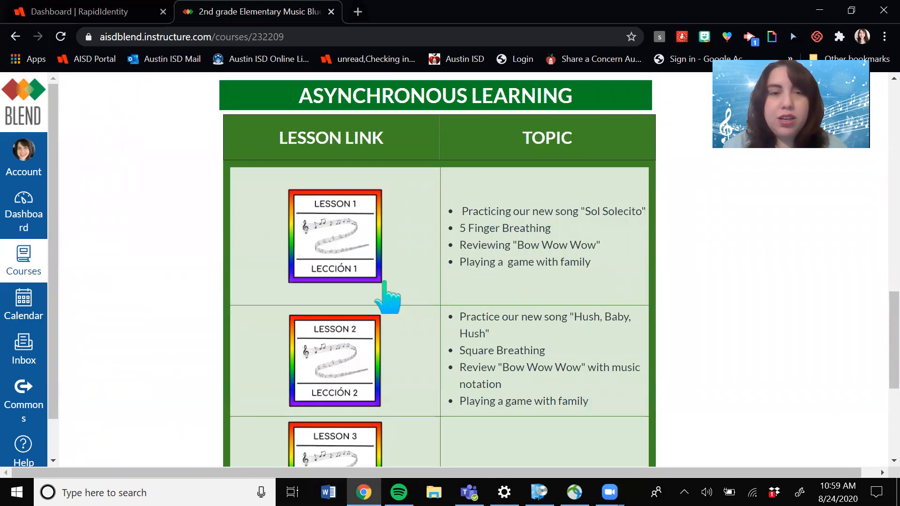
pyautogui.moveTo(880, 311); pyautogui.dragTo(884, 321)
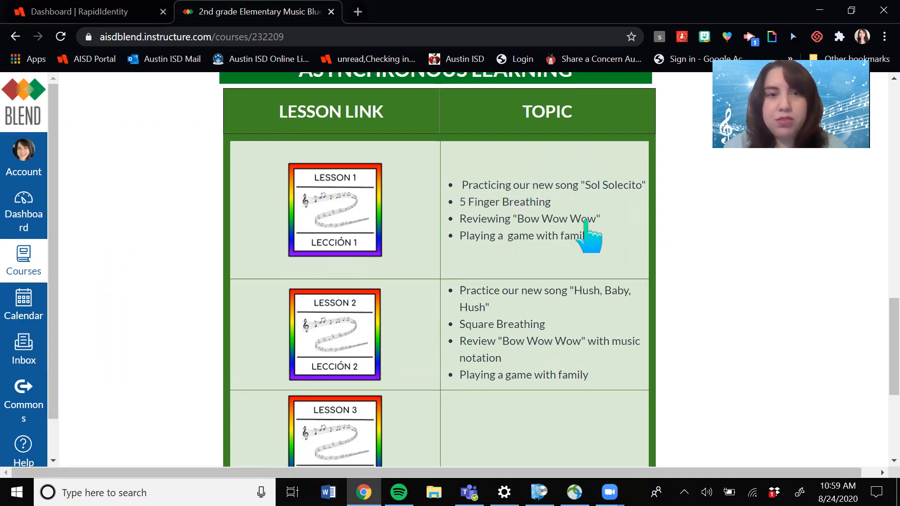
pyautogui.moveTo(883, 341); pyautogui.dragTo(884, 417)
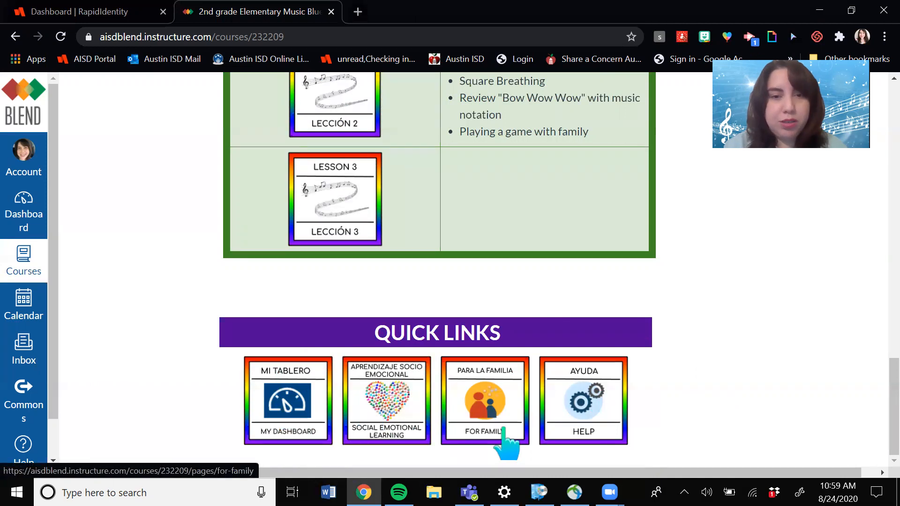
pyautogui.moveTo(879, 414); pyautogui.dragTo(880, 141)
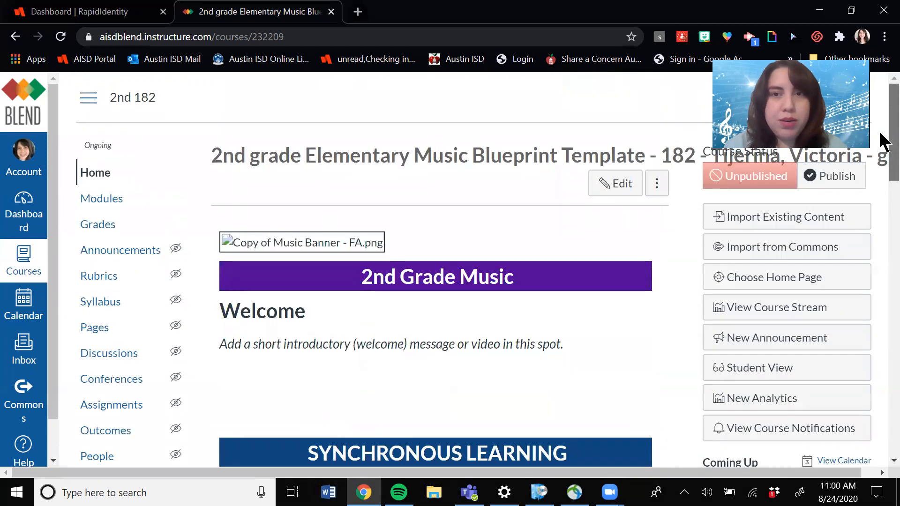
# Step: Edit the home page and type the greeting 'Hello,' below the welcome placeholder
pyautogui.click(602, 183)
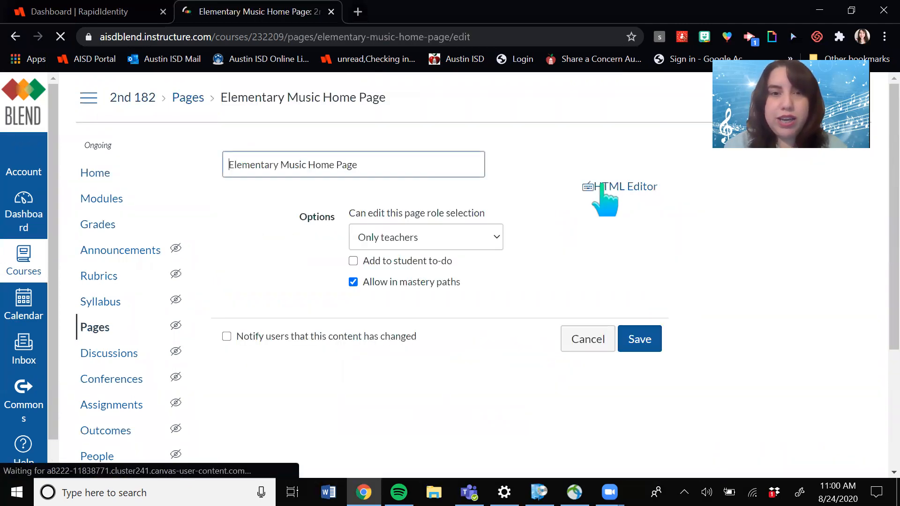
pyautogui.moveTo(889, 136); pyautogui.dragTo(890, 170)
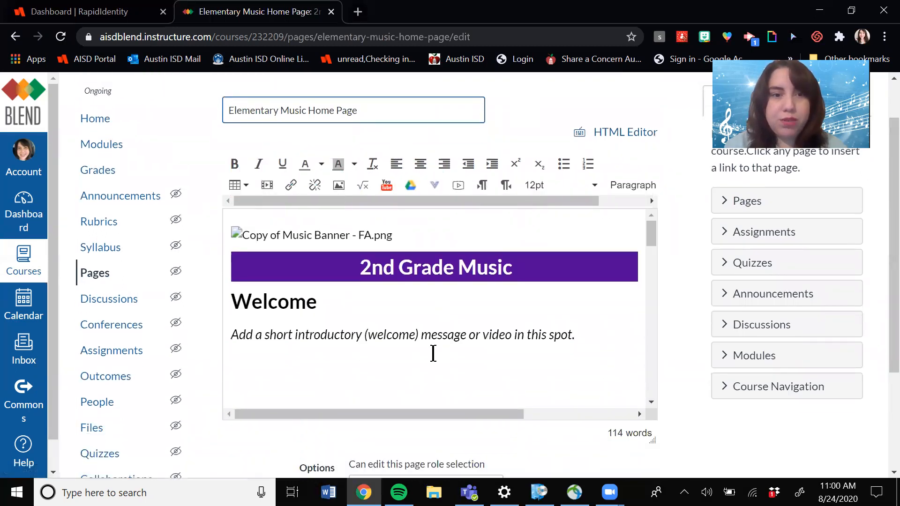
pyautogui.click(581, 336)
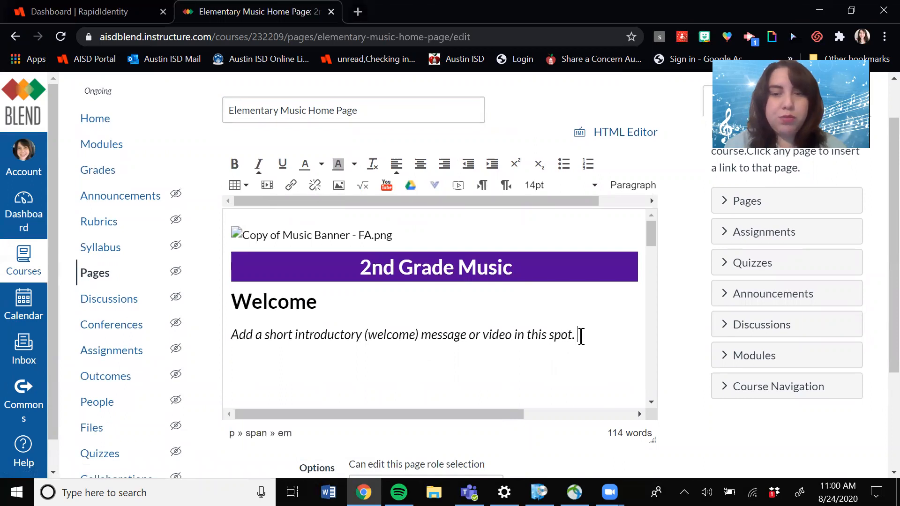
pyautogui.press('BackSpace')
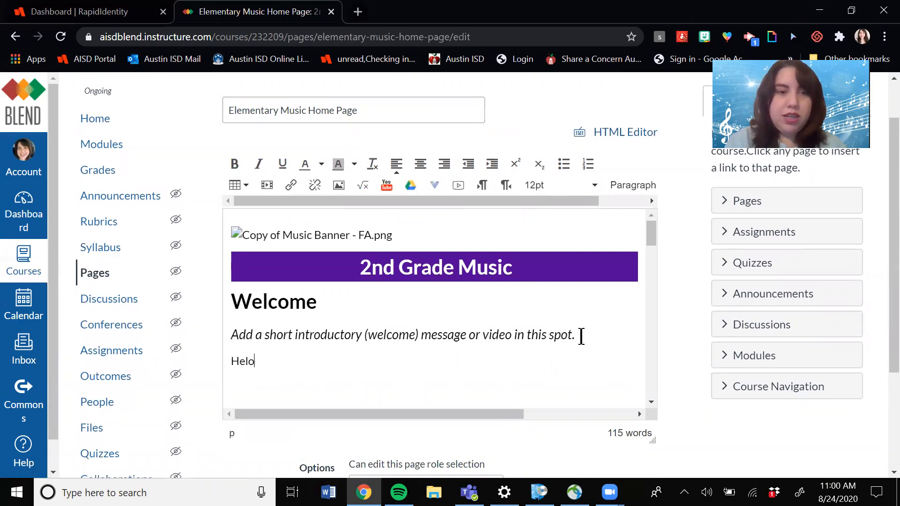
pyautogui.write('Hello,')
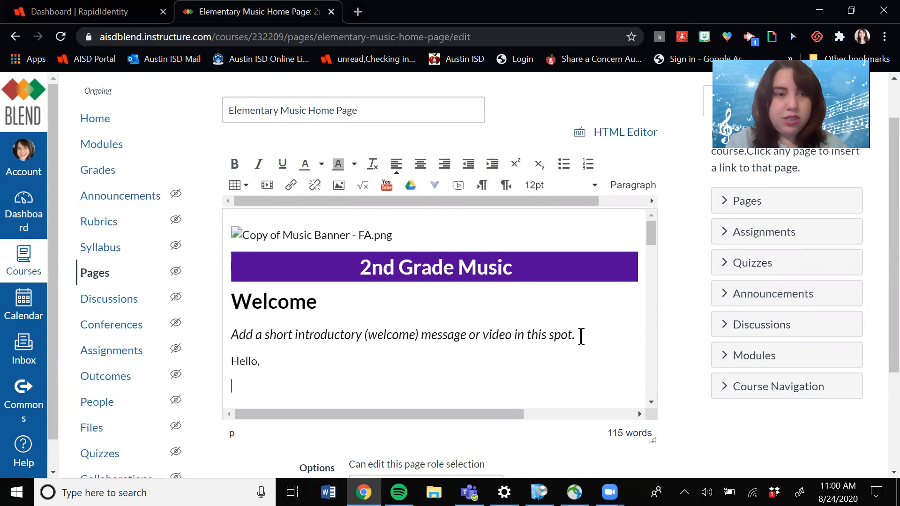
# Step: Add the teacher's self-introduction as a school music teacher, then start a centred paragraph below
pyautogui.press('Return')
pyautogui.press('Return')
pyautogui.write('My name is V')
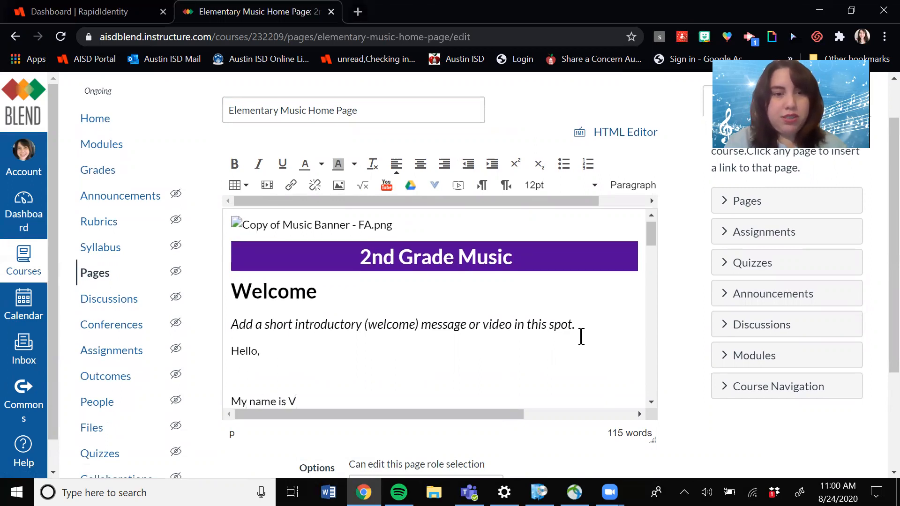
pyautogui.write('ictoria Tijerina, and ')
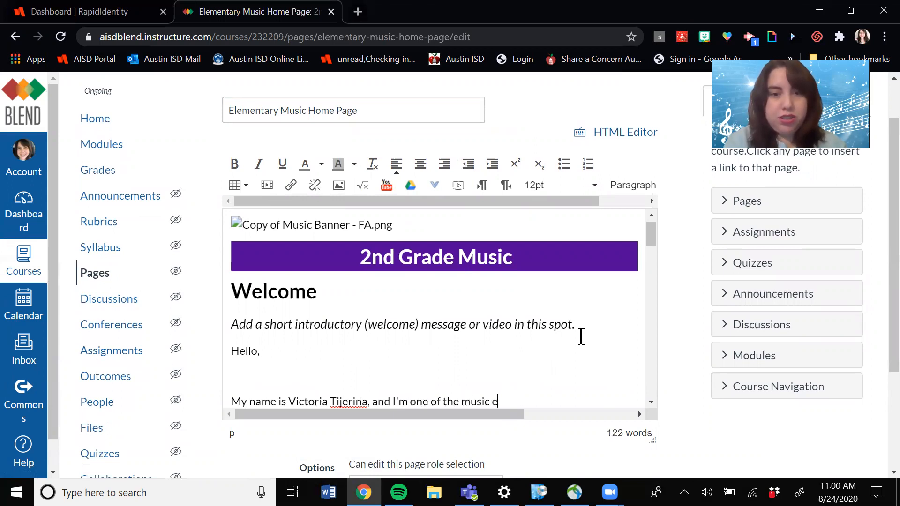
pyautogui.write("I'm one of the music teachers at B")
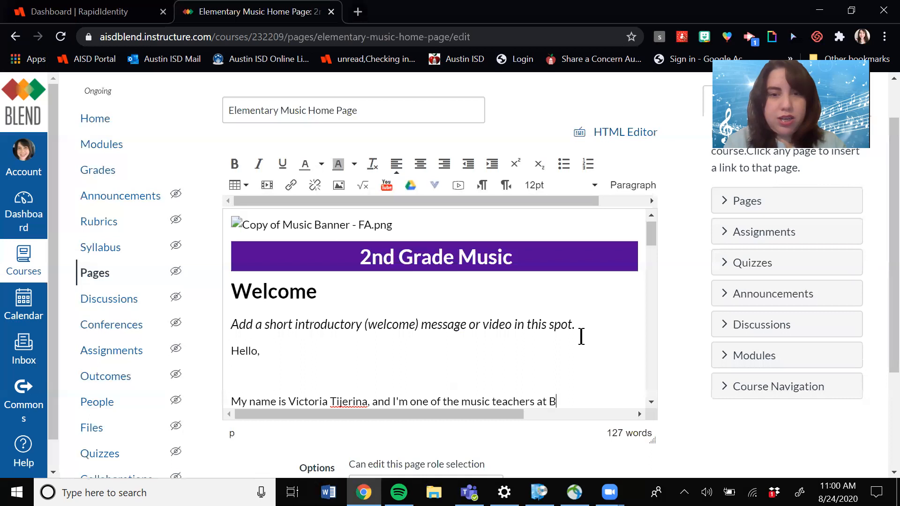
pyautogui.write('aranoff')
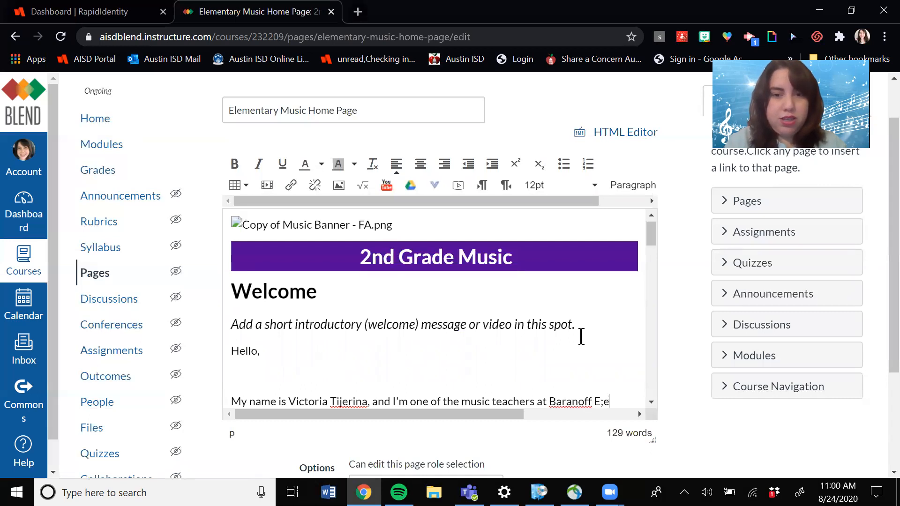
pyautogui.write(' Elementa')
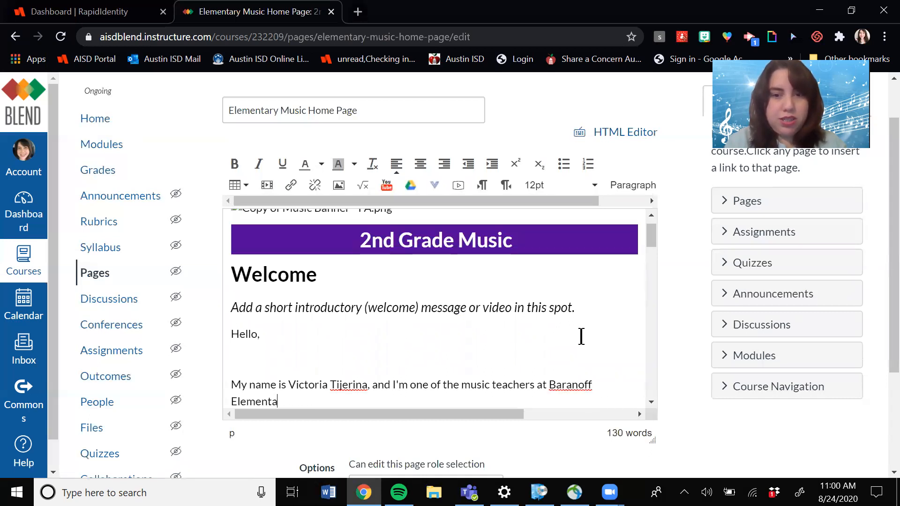
pyautogui.write('ry School.')
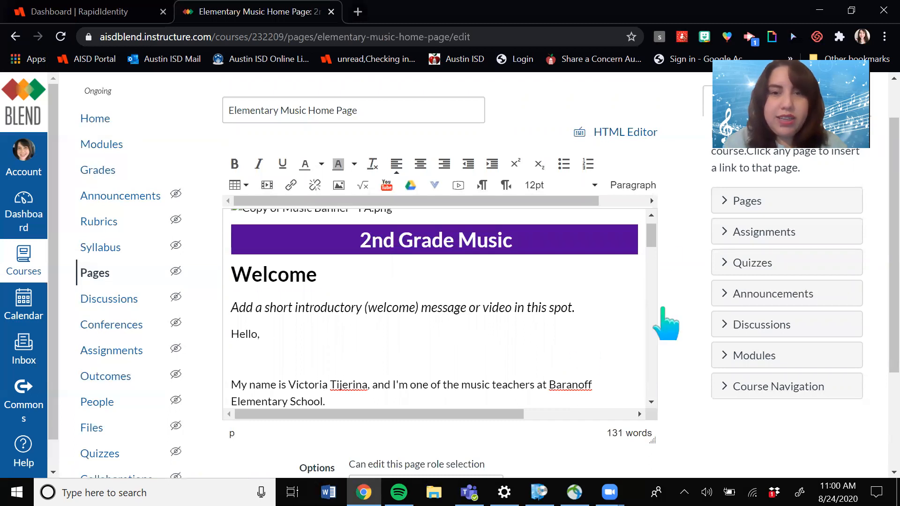
pyautogui.moveTo(654, 234); pyautogui.dragTo(660, 247)
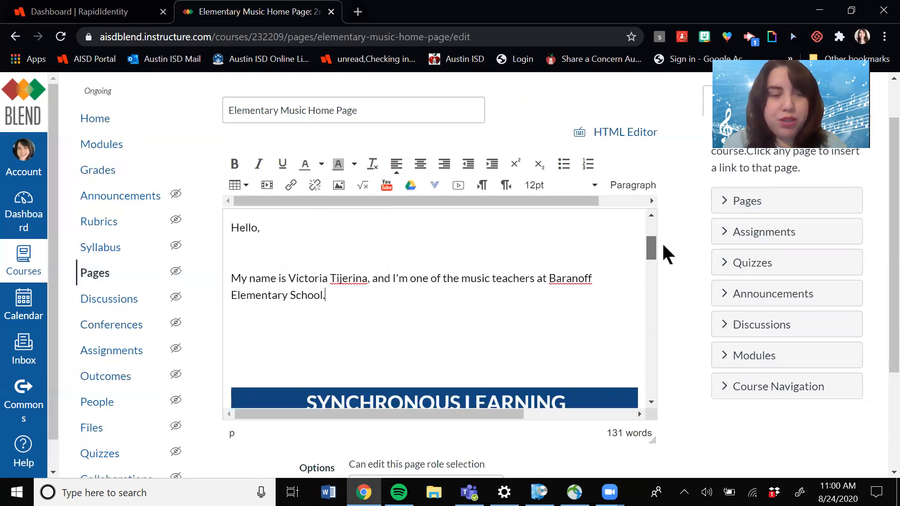
pyautogui.press('Return')
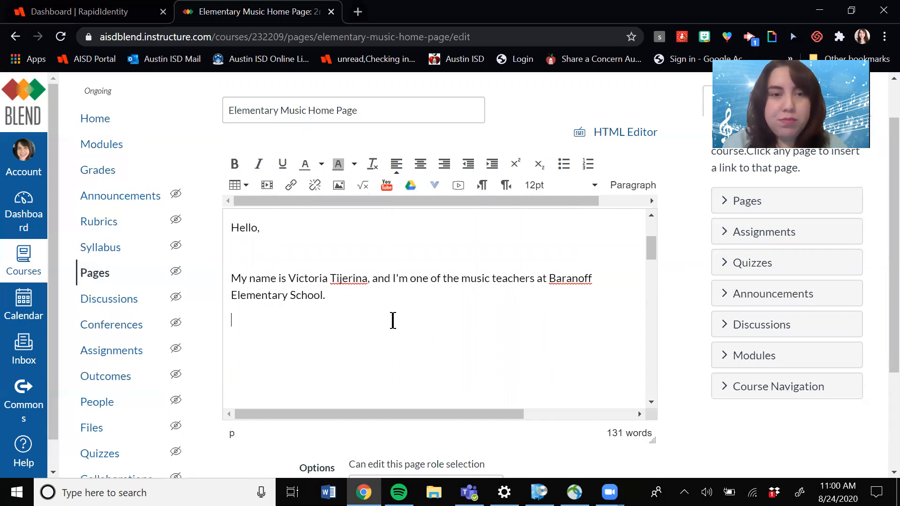
pyautogui.click(420, 163)
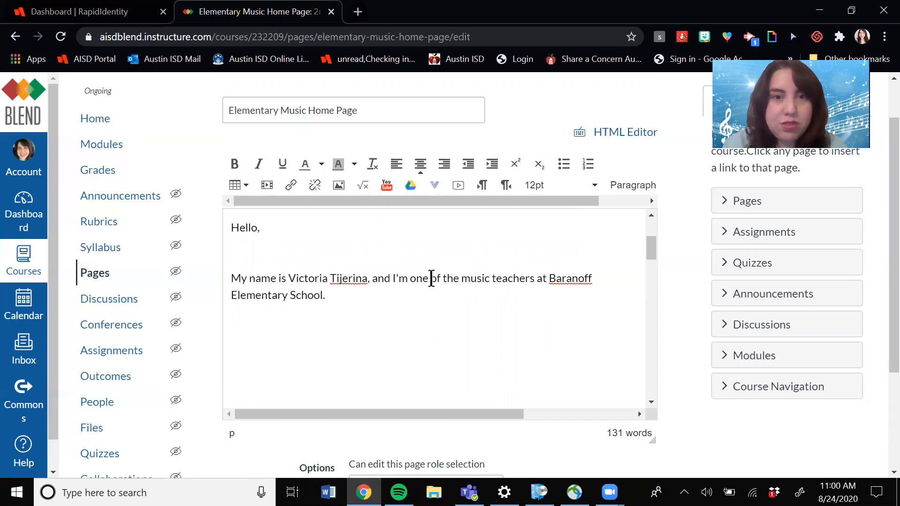
pyautogui.click(458, 186)
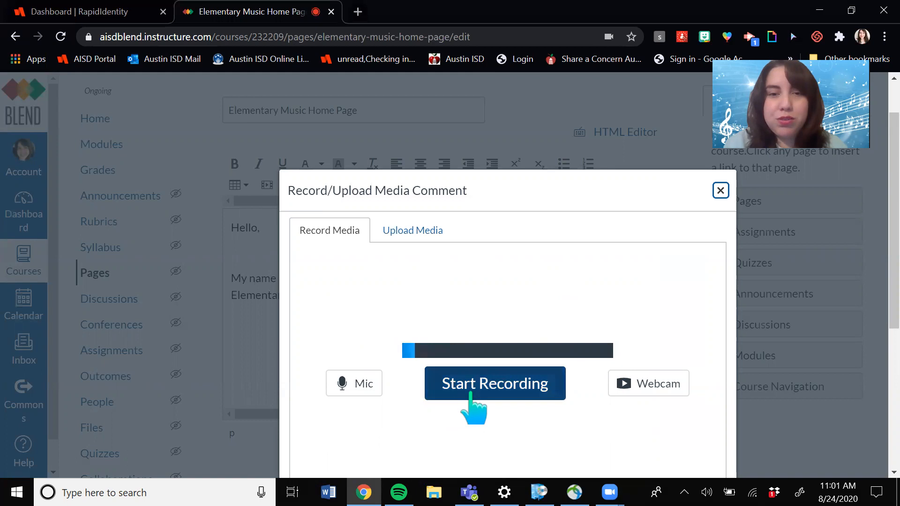
pyautogui.click(720, 190)
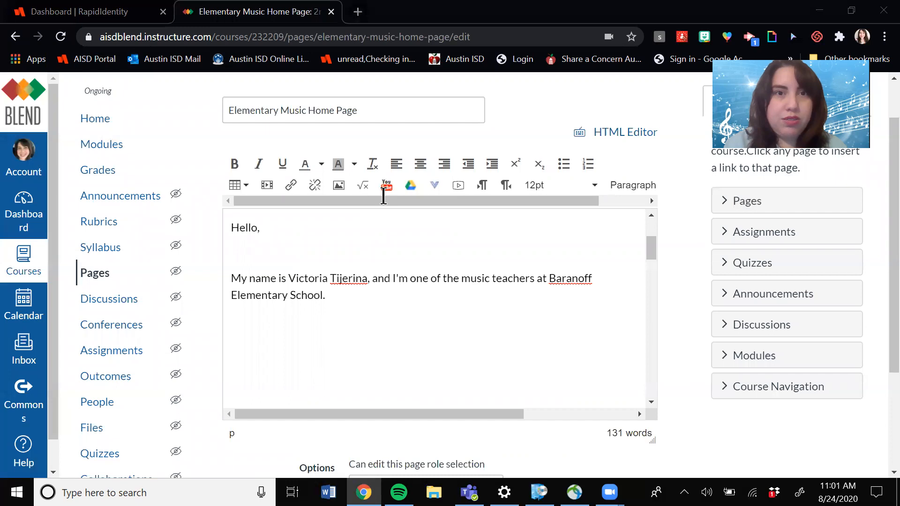
# Step: In a new tab, go to YouTube, open the crackling fireplace video and pause the ad
pyautogui.click(358, 12)
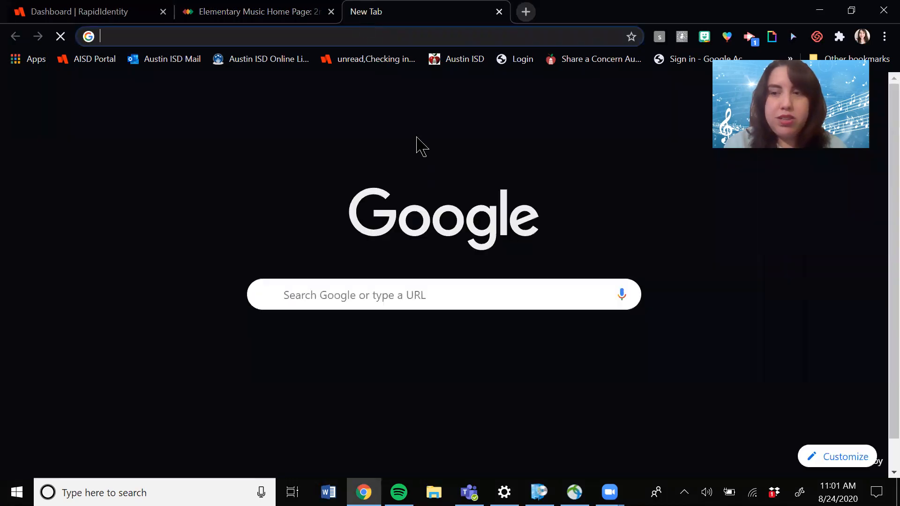
pyautogui.write('yout')
pyautogui.press('Return')
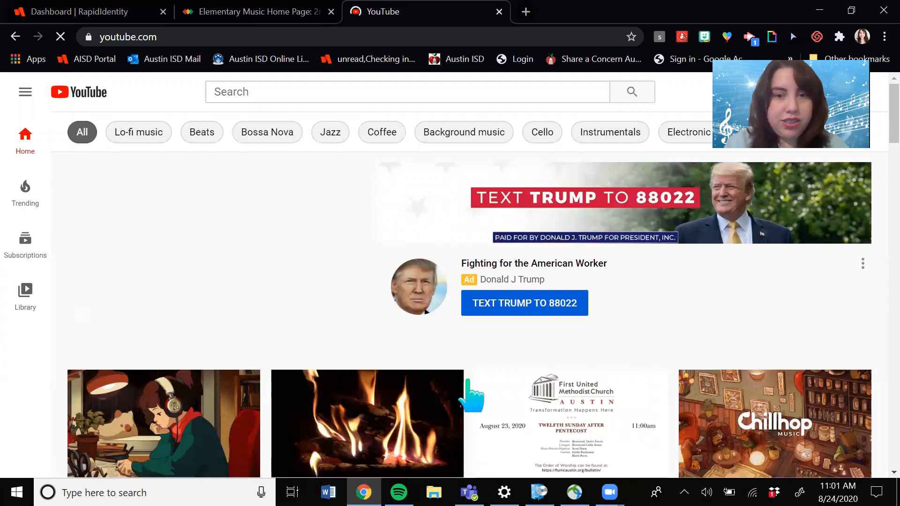
pyautogui.scroll(-1, 882, 147)
pyautogui.moveTo(879, 146); pyautogui.dragTo(880, 115)
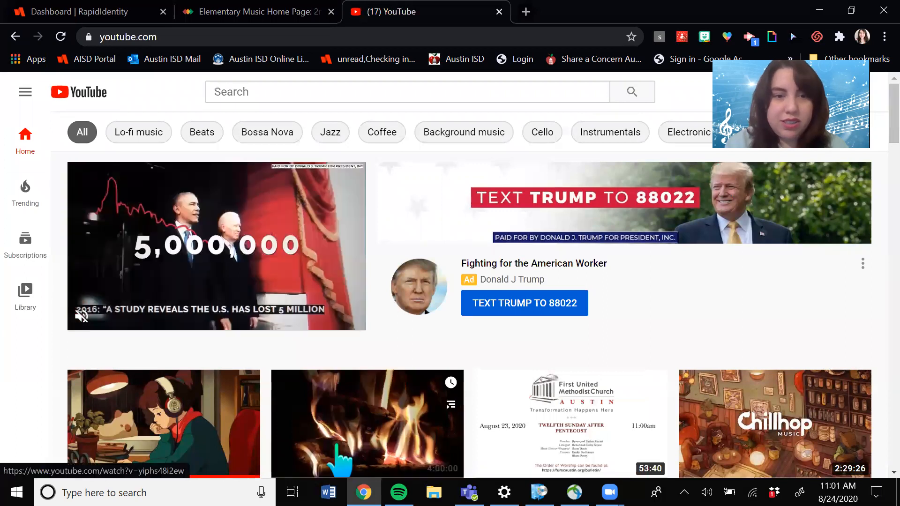
pyautogui.click(373, 437)
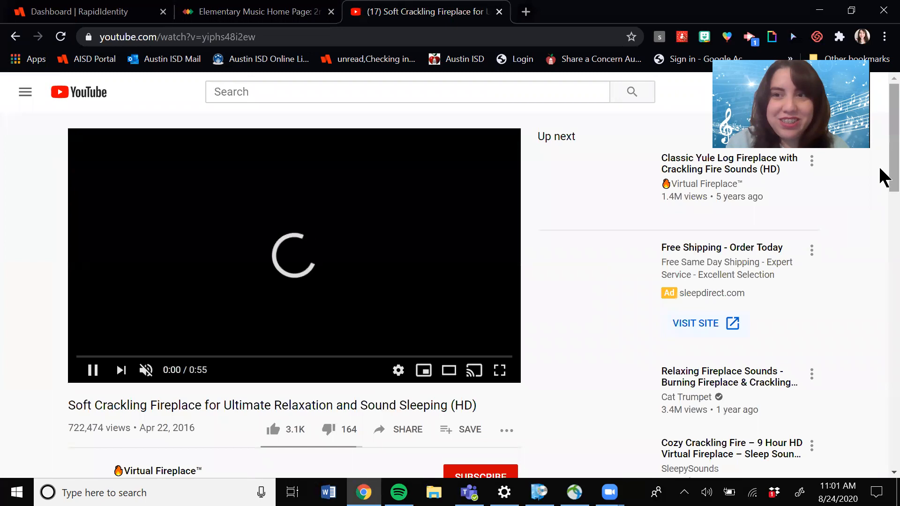
pyautogui.scroll(-1, 880, 176)
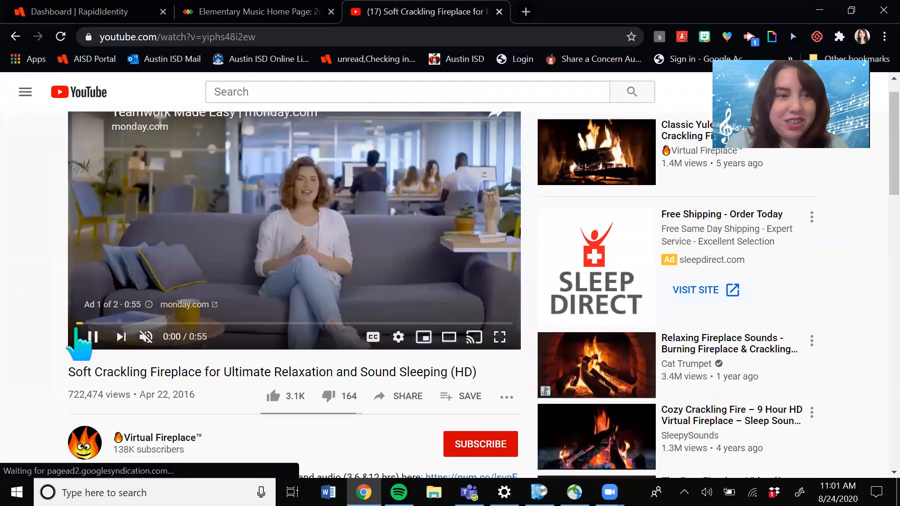
pyautogui.click(91, 337)
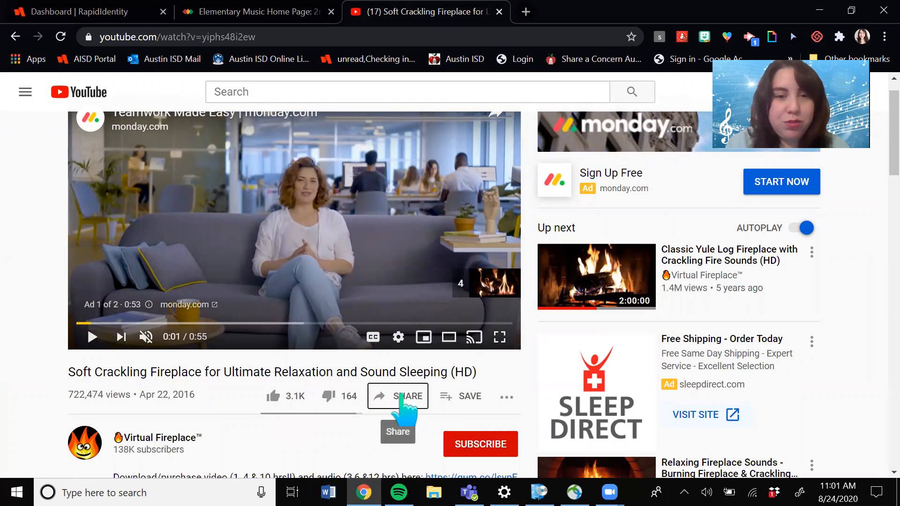
# Step: Copy the fireplace video's Share > Embed iframe code and return to the Canvas tab
pyautogui.click(404, 403)
pyautogui.click(300, 230)
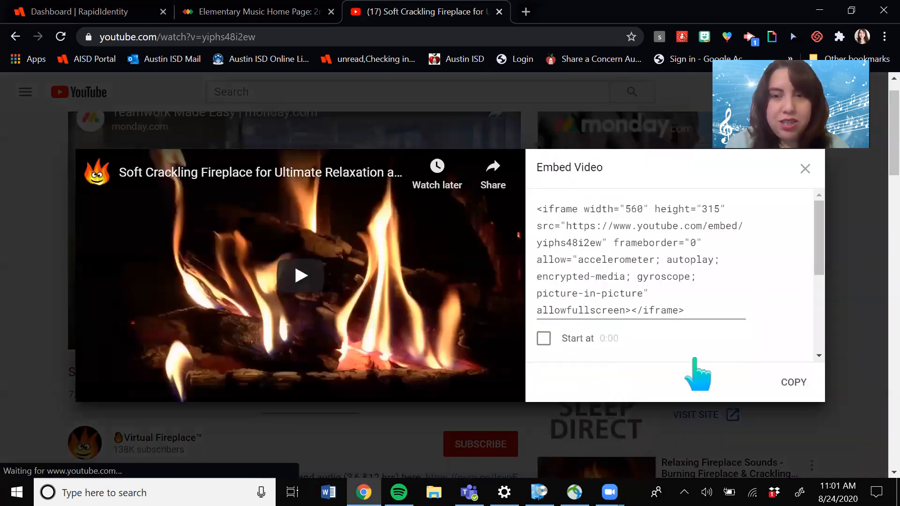
pyautogui.click(790, 383)
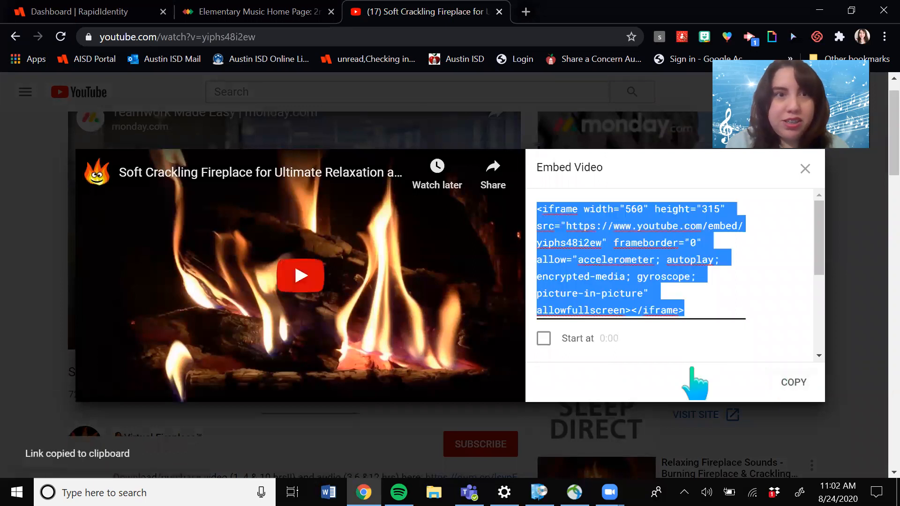
pyautogui.click(261, 17)
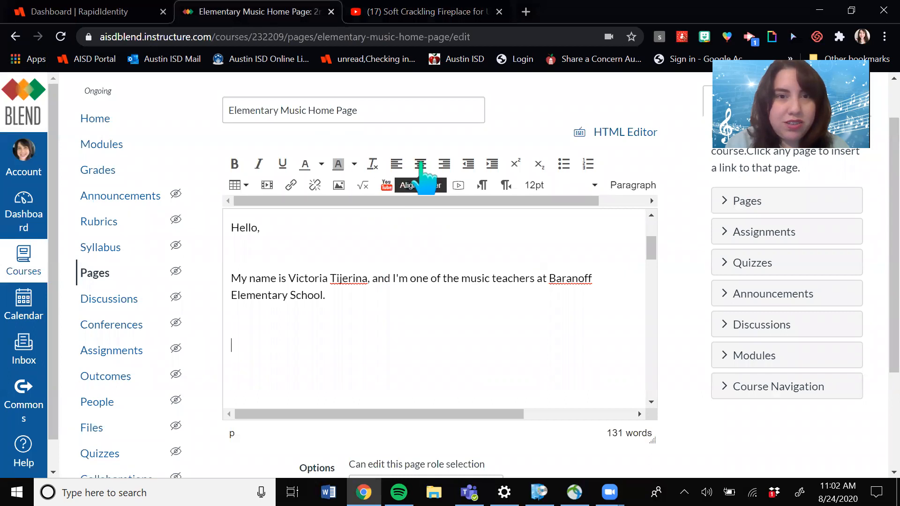
# Step: Paste the YouTube iframe code into the Embed media dialog to insert the fireplace video
pyautogui.click(266, 185)
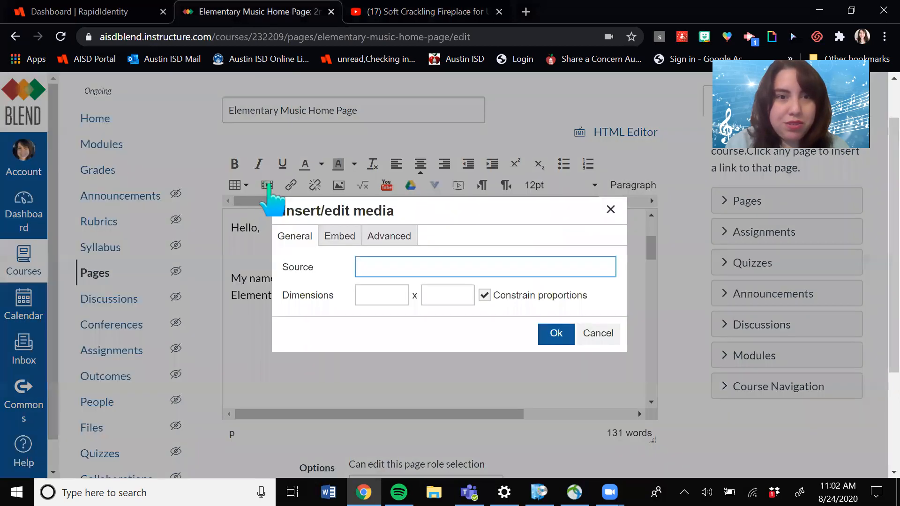
pyautogui.click(340, 237)
pyautogui.click(365, 304)
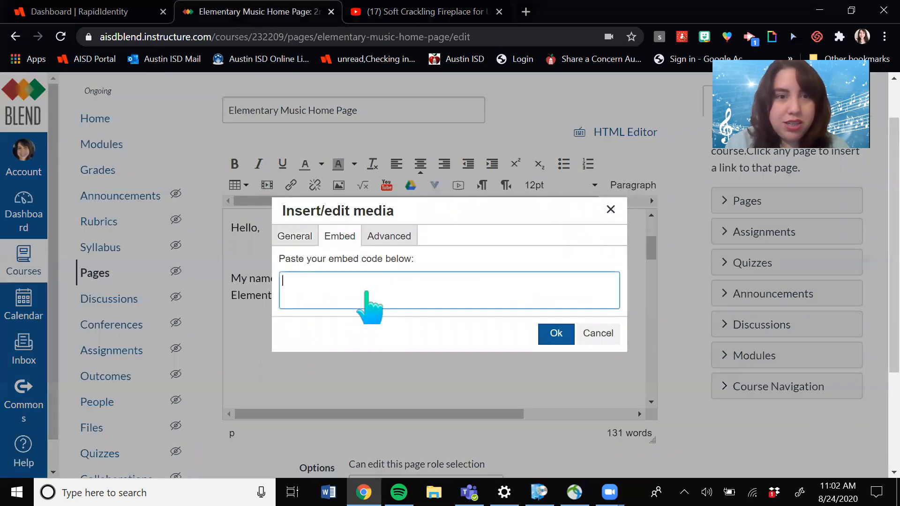
pyautogui.hotkey('ctrl', 'v')
pyautogui.click(553, 333)
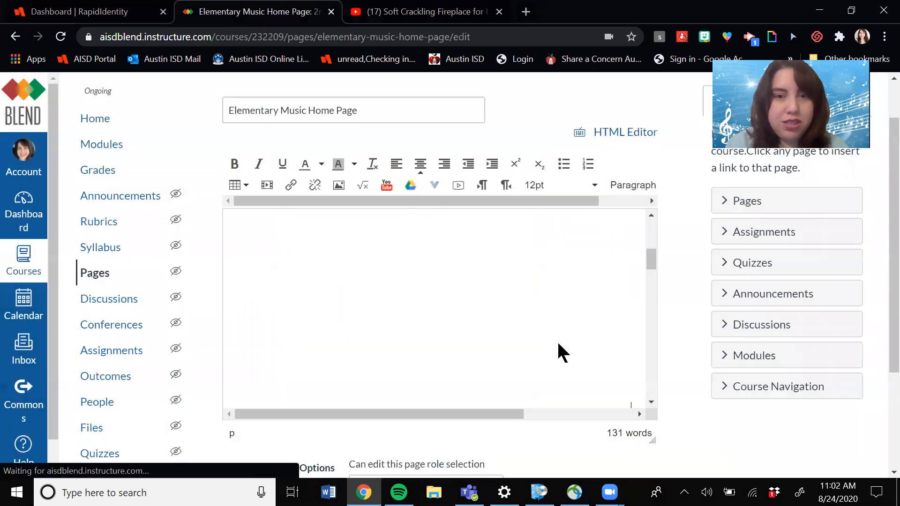
pyautogui.moveTo(649, 258)
pyautogui.mouseDown()
pyautogui.moveTo(647, 250)
pyautogui.moveTo(654, 265)
pyautogui.mouseUp()
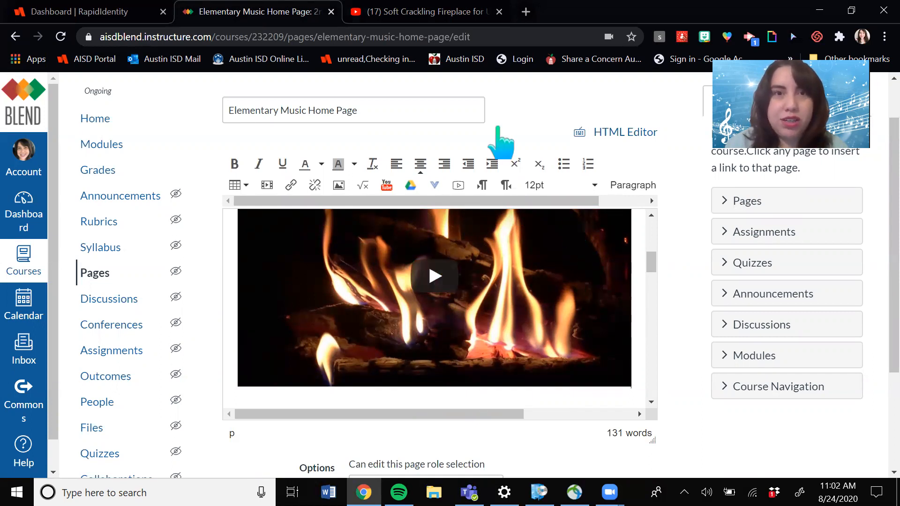
# Step: Close the YouTube embed code window and return to the Canvas page editor
pyautogui.click(388, 6)
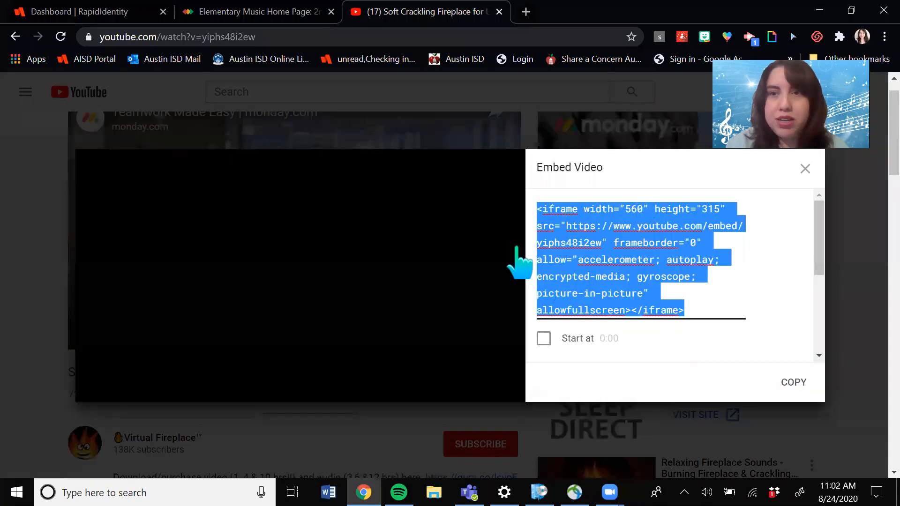
pyautogui.click(809, 171)
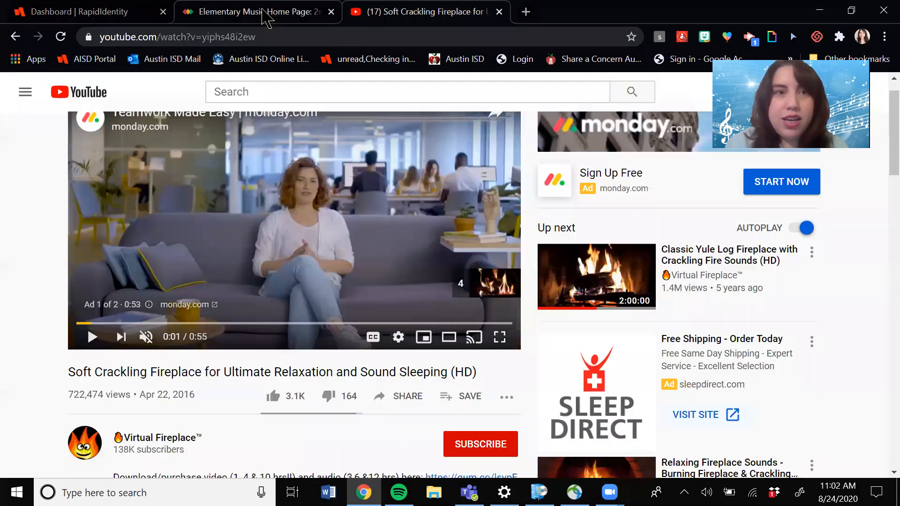
pyautogui.click(267, 12)
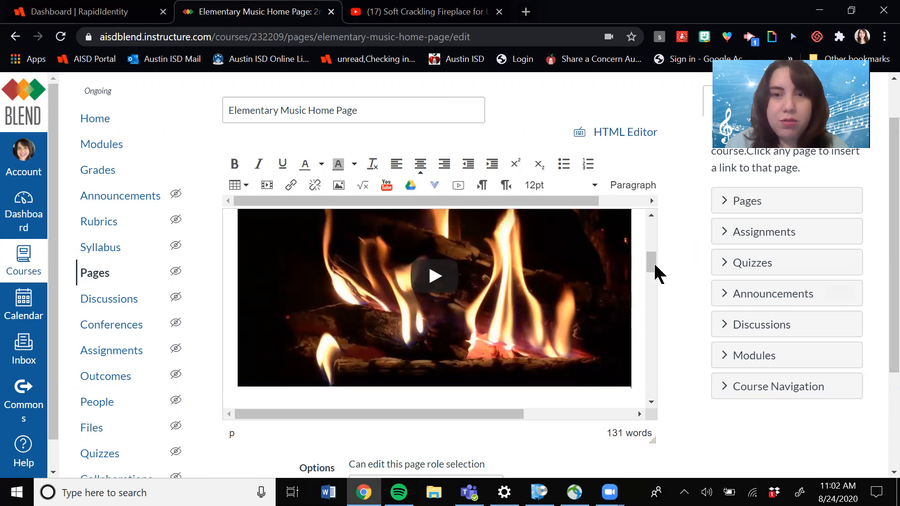
pyautogui.moveTo(651, 254); pyautogui.dragTo(663, 294)
# Step: Replace Teacher #1 with the teacher's name and the Day placeholder with 'Mondays (A day)'
pyautogui.click(267, 283)
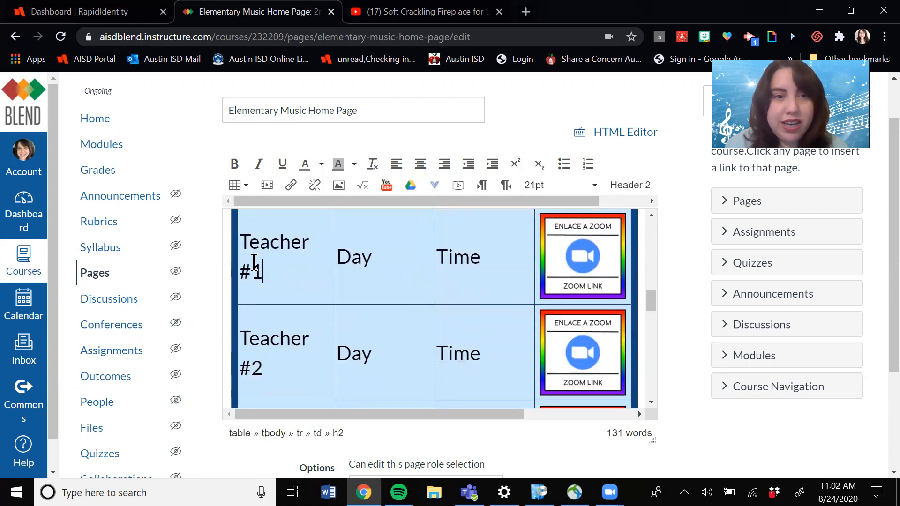
pyautogui.moveTo(258, 265); pyautogui.dragTo(240, 237)
pyautogui.write('M.')
pyautogui.write('. Tijerina')
pyautogui.click(386, 269)
pyautogui.press('BackSpace')
pyautogui.press('BackSpace')
pyautogui.press('BackSpace')
pyautogui.write('Mondays')
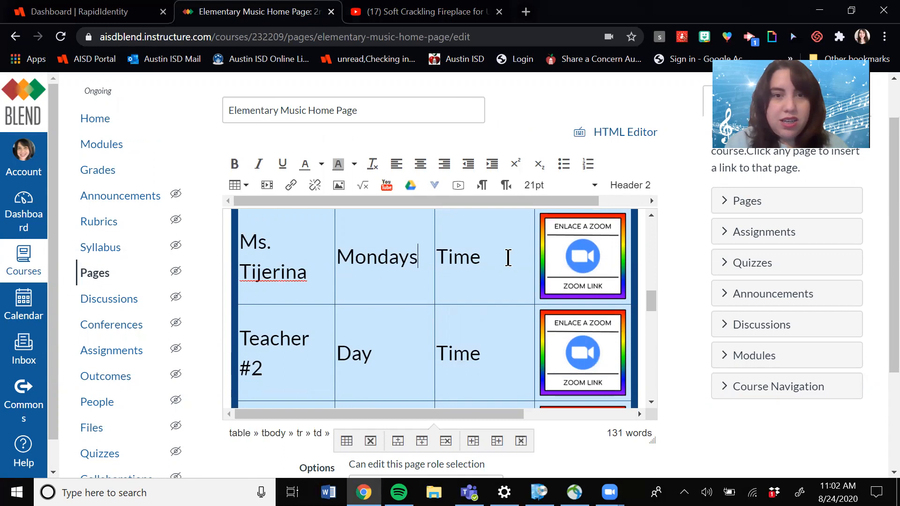
pyautogui.write(' (a')
pyautogui.press('BackSpace')
pyautogui.write('A day')
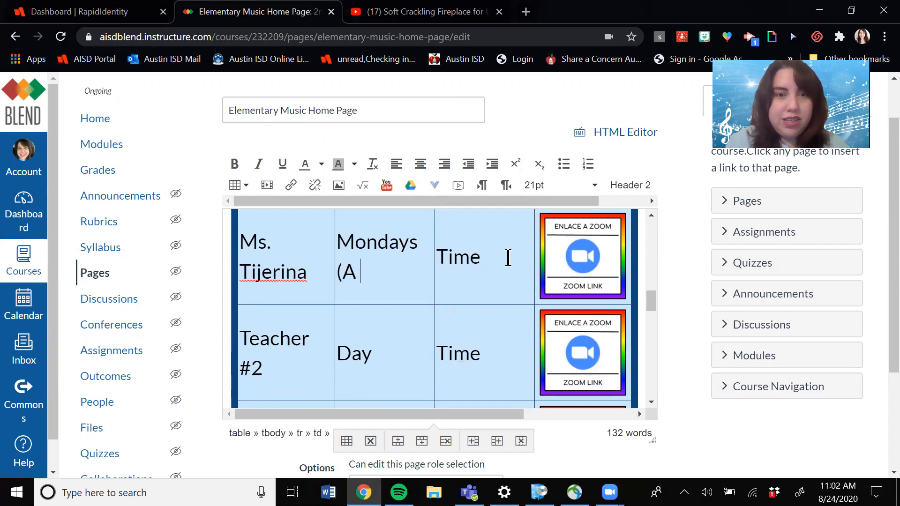
# Step: Set the first row's Time cell to 9:30-10:00am, removing the stray parenthesis
pyautogui.click(504, 258)
pyautogui.press('BackSpace')
pyautogui.press('BackSpace')
pyautogui.press('BackSpace')
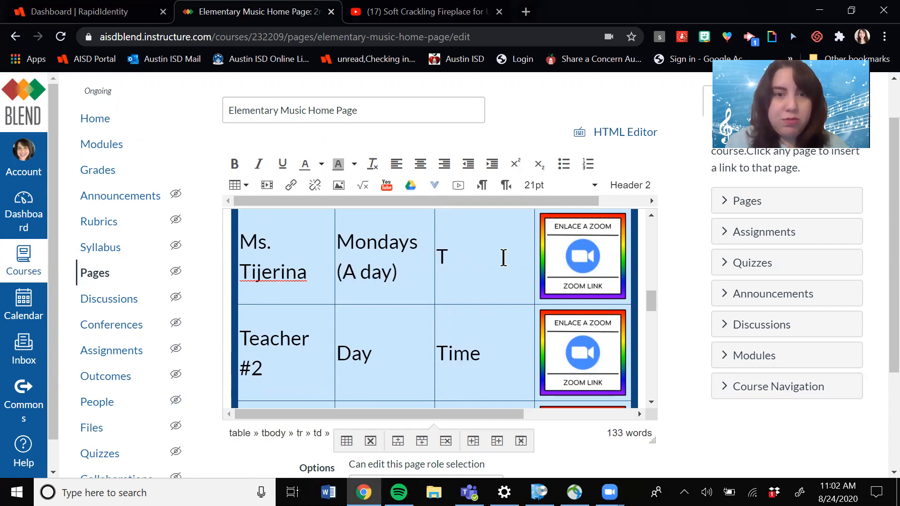
pyautogui.write('(;30')
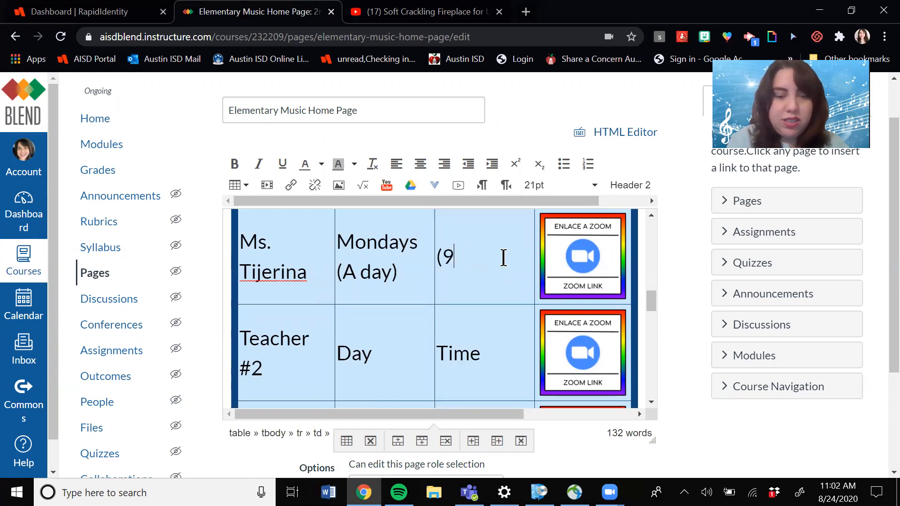
pyautogui.write('30-10')
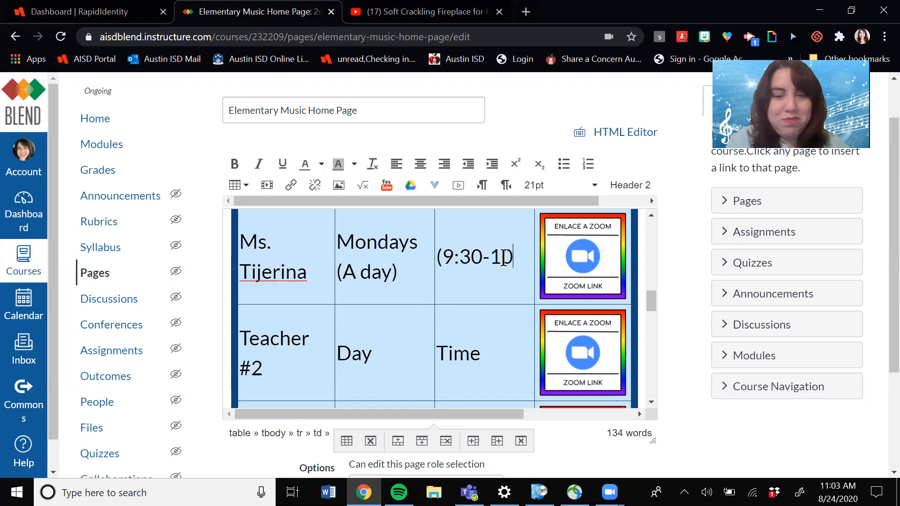
pyautogui.write(':00am')
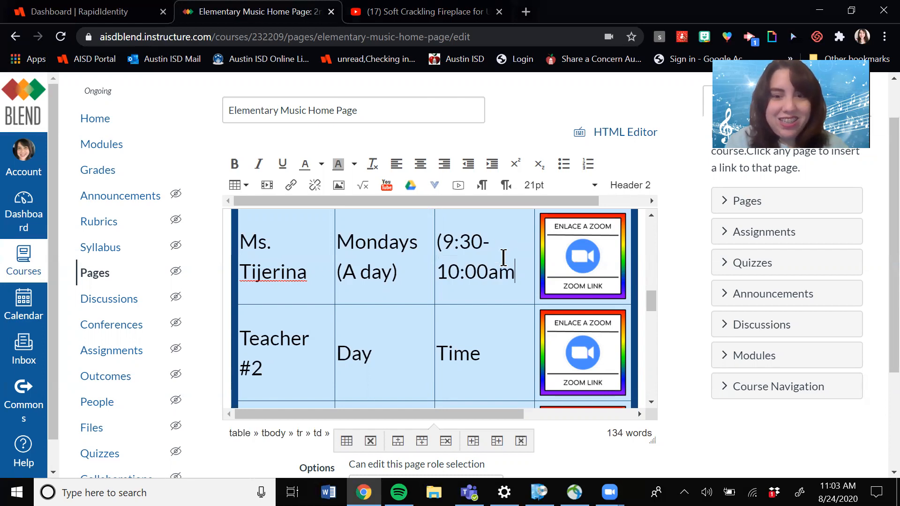
pyautogui.click(443, 242)
pyautogui.press('BackSpace')
pyautogui.press('BackSpace')
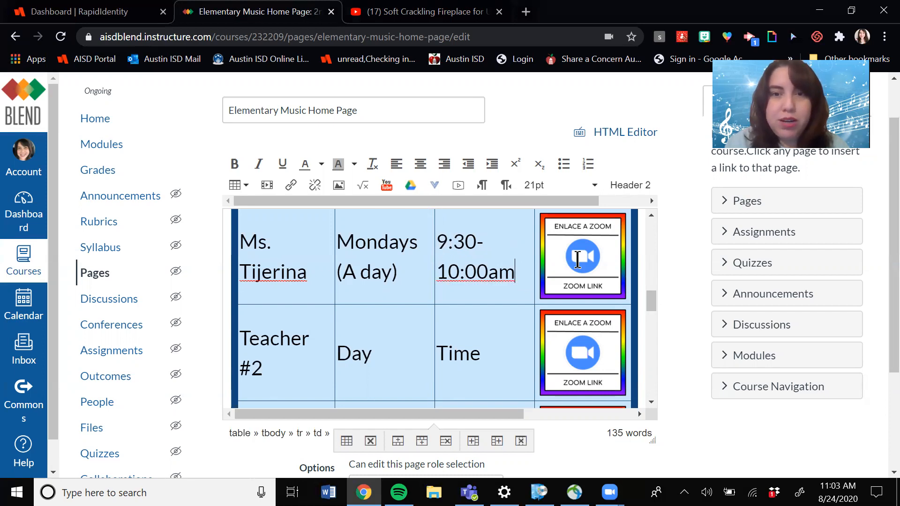
pyautogui.click(584, 261)
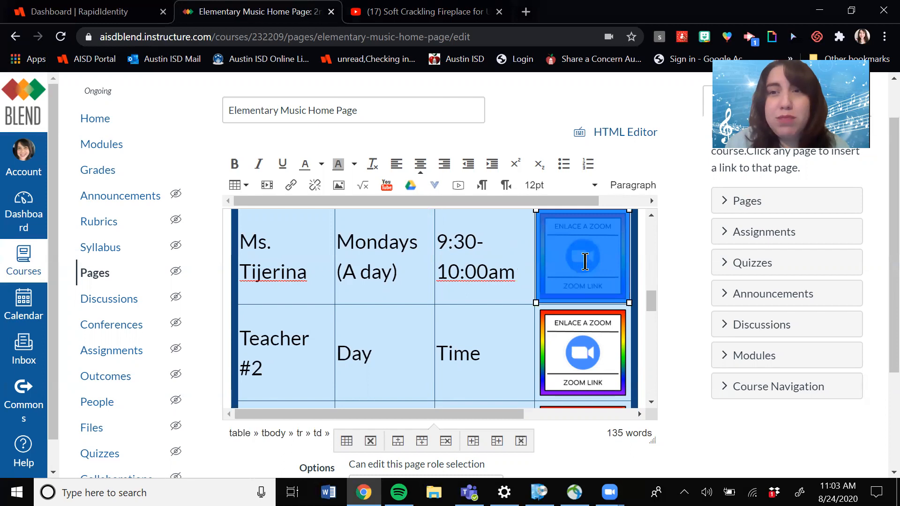
pyautogui.click(291, 186)
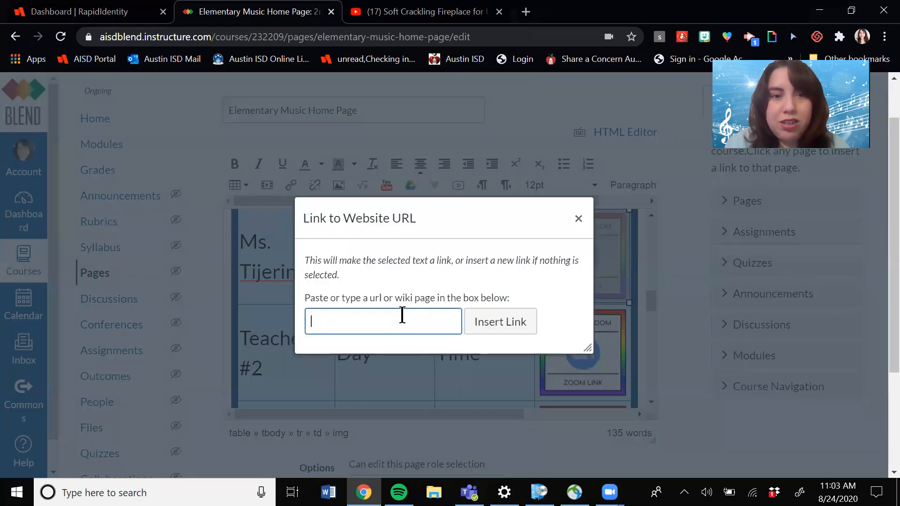
pyautogui.click(578, 217)
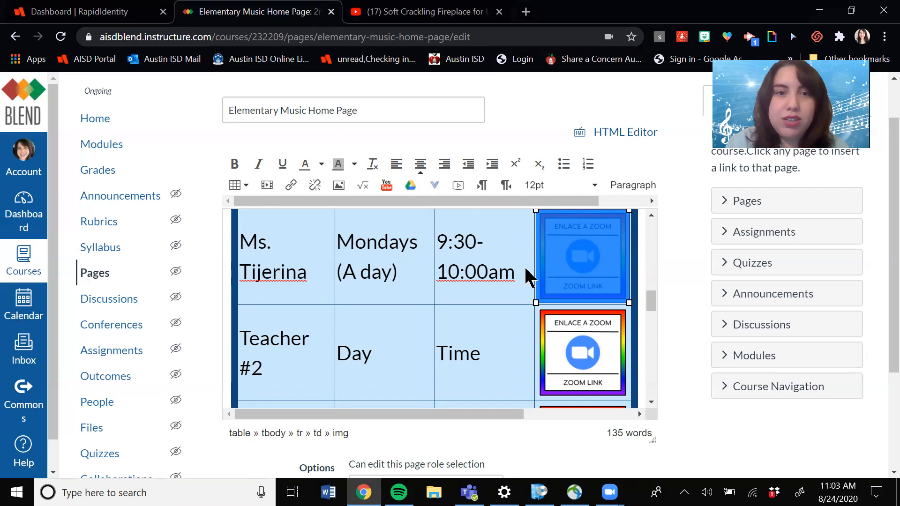
pyautogui.click(291, 186)
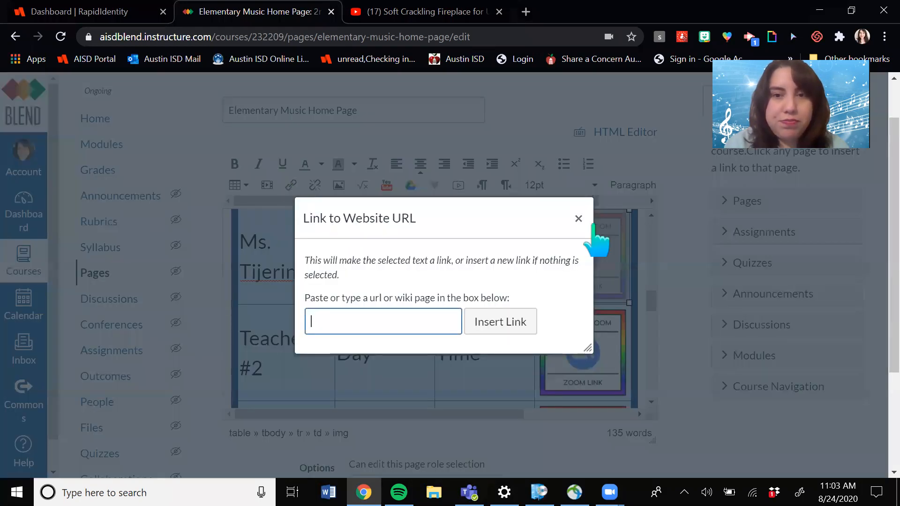
pyautogui.click(577, 218)
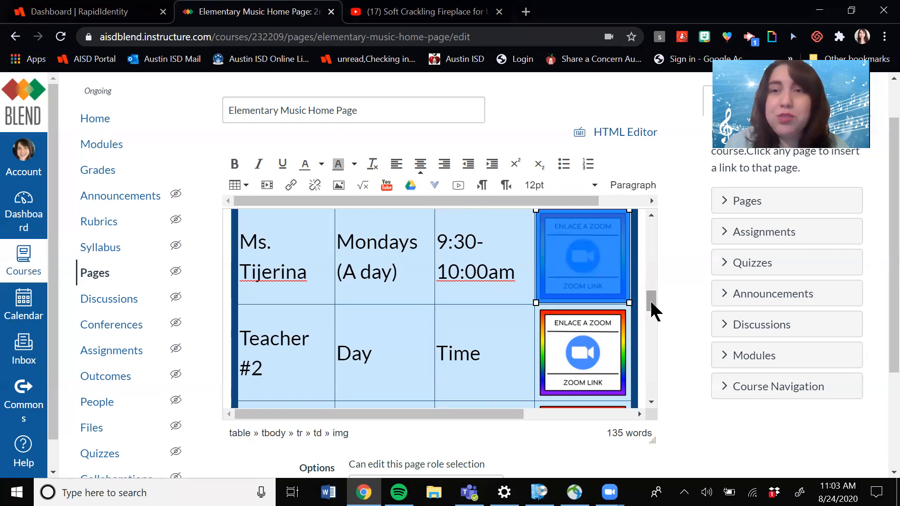
pyautogui.moveTo(650, 300); pyautogui.dragTo(673, 350)
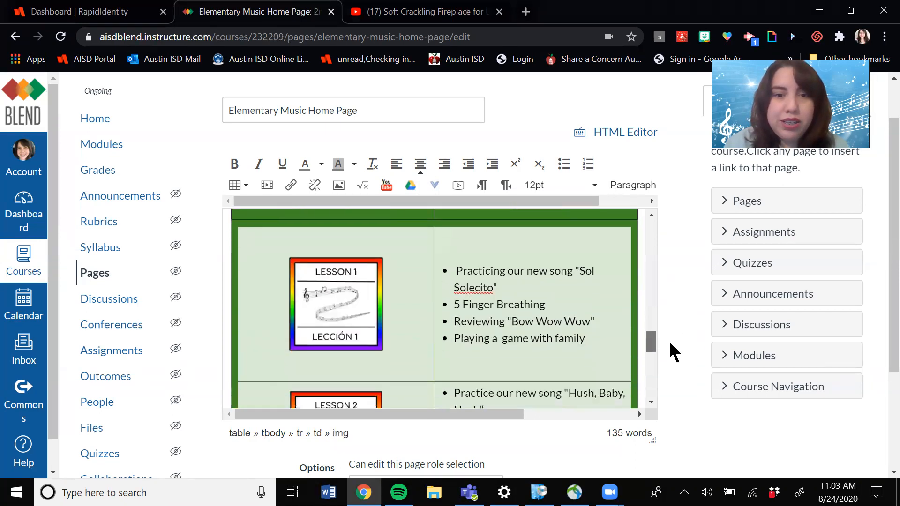
pyautogui.click(358, 314)
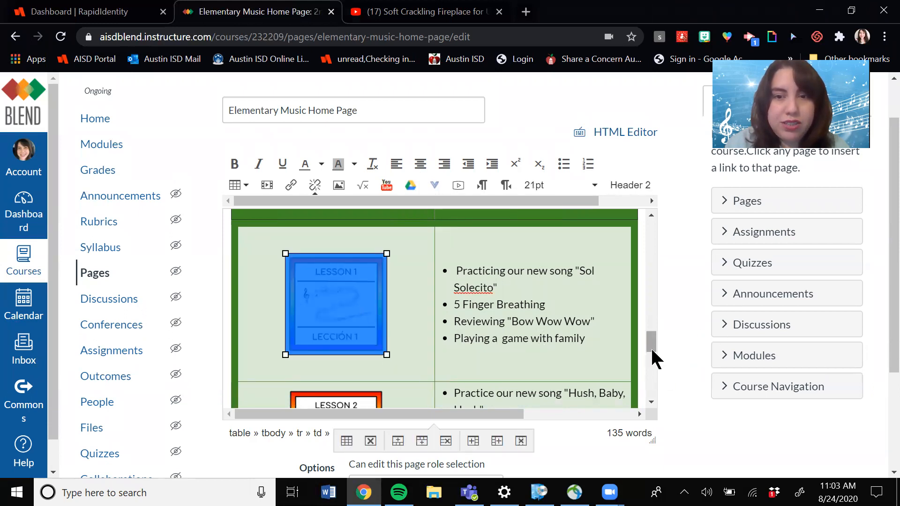
pyautogui.moveTo(649, 340); pyautogui.dragTo(683, 404)
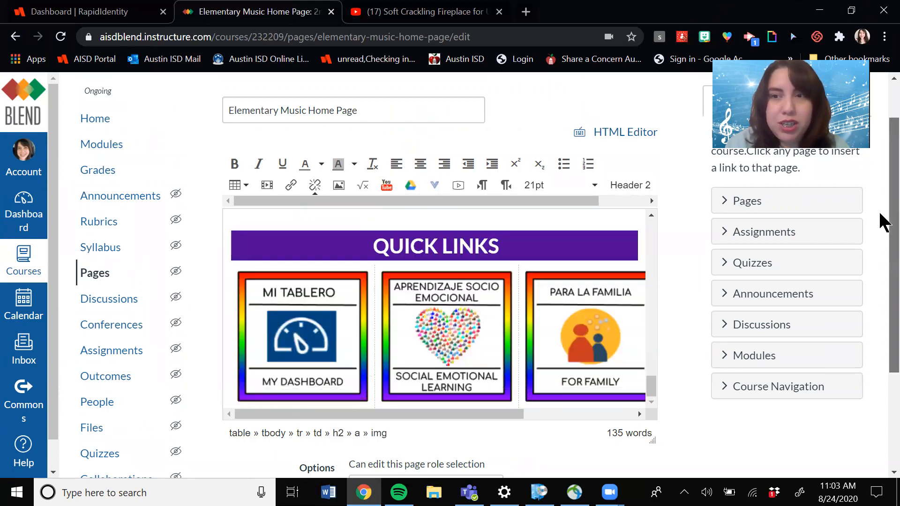
pyautogui.scroll(-3, 879, 211)
# Step: Save the home page and scroll past the fireplace video and Synchronous Learning table to Asynchronous Learning
pyautogui.click(640, 454)
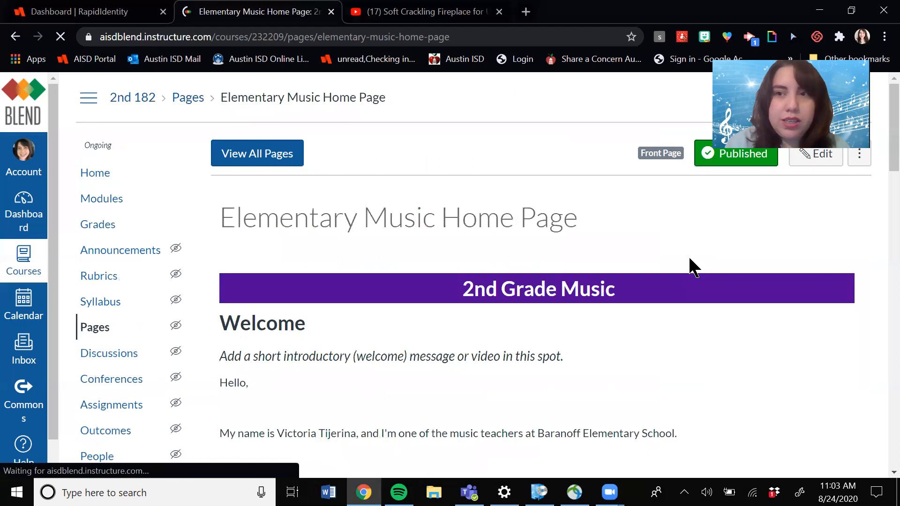
pyautogui.moveTo(883, 125); pyautogui.dragTo(885, 156)
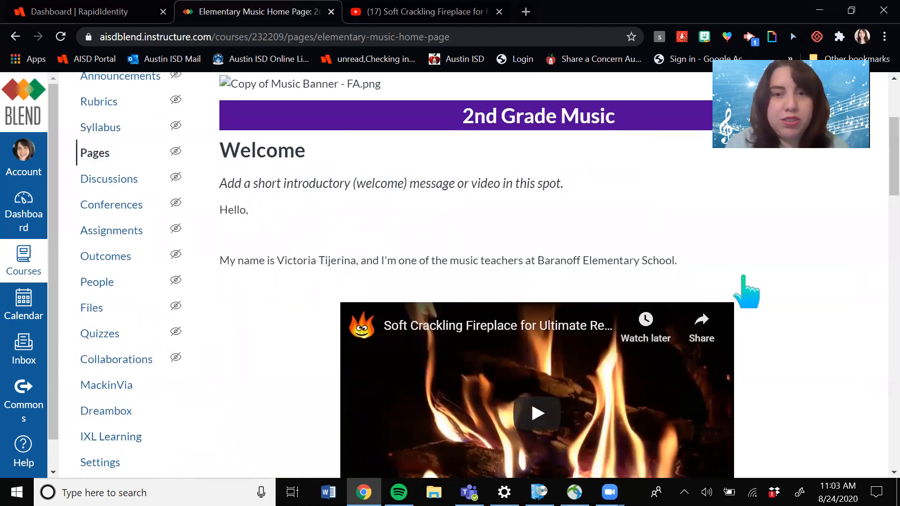
pyautogui.scroll(-3, 884, 221)
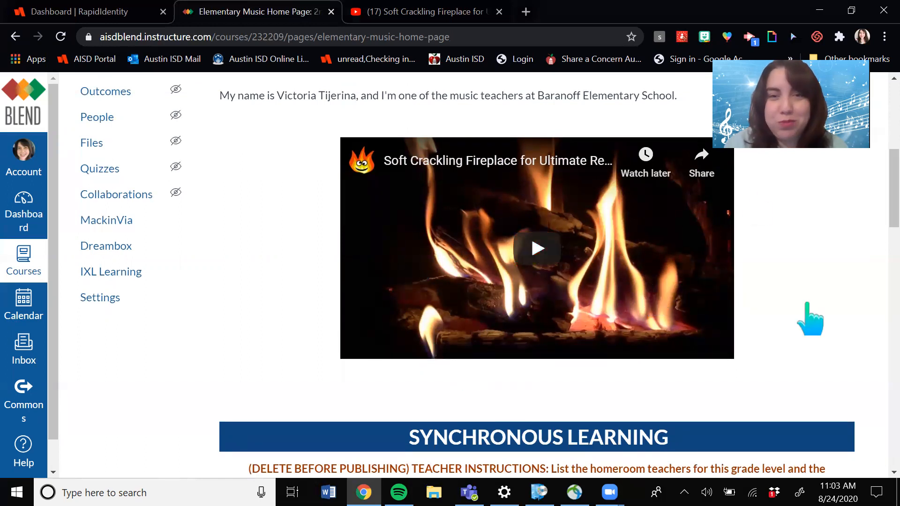
pyautogui.moveTo(880, 178); pyautogui.dragTo(880, 252)
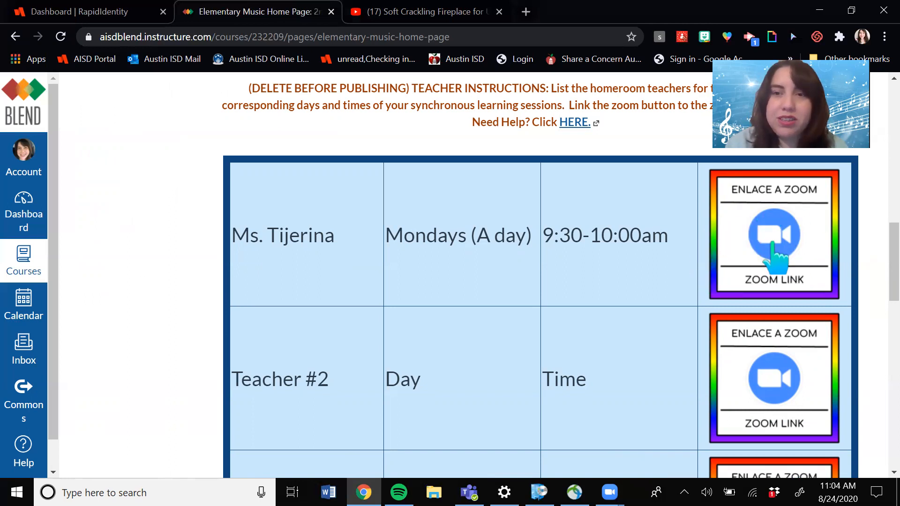
pyautogui.moveTo(885, 246); pyautogui.dragTo(886, 340)
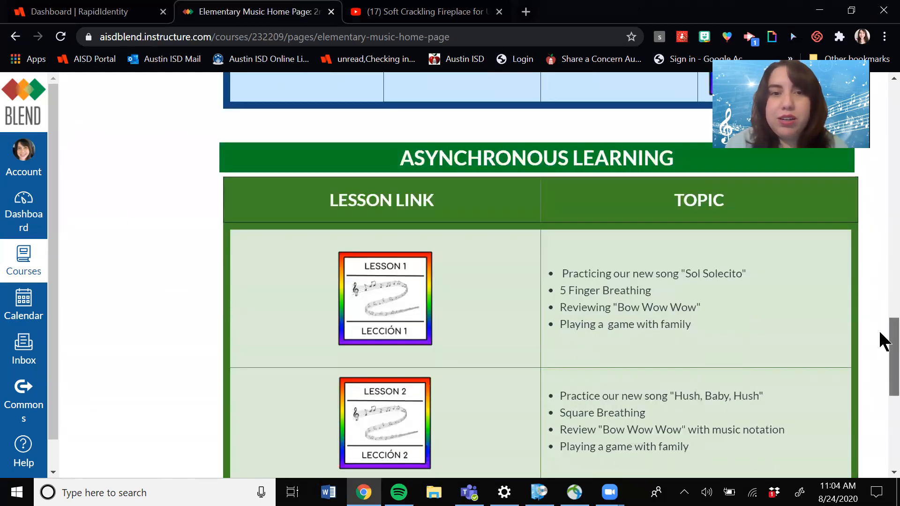
# Step: Open the Lesson 1 Seesaw activity and page through its slides to 5 Finger Breathing
pyautogui.click(398, 304)
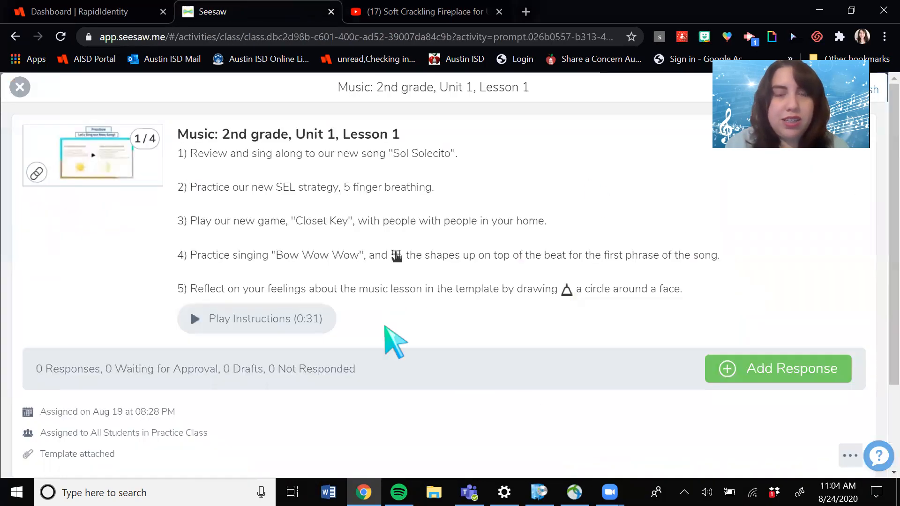
pyautogui.moveTo(880, 187); pyautogui.dragTo(884, 157)
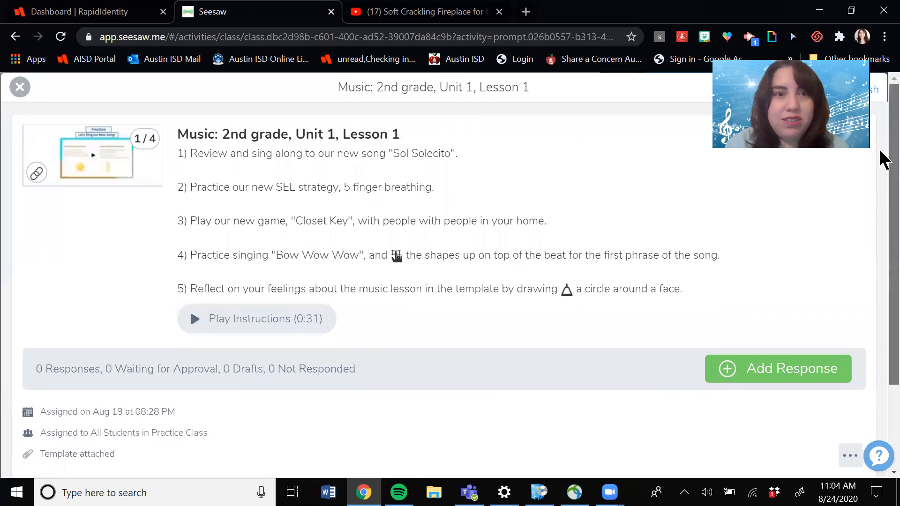
pyautogui.click(93, 155)
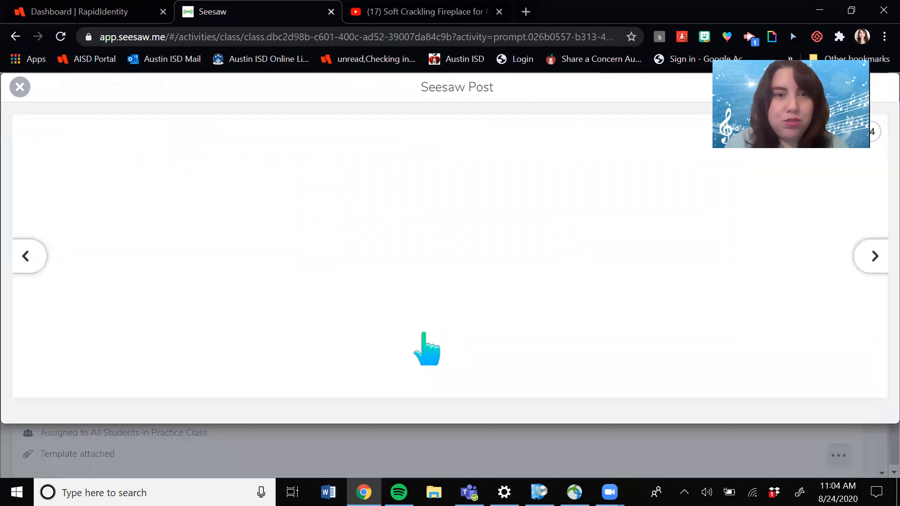
pyautogui.click(874, 255)
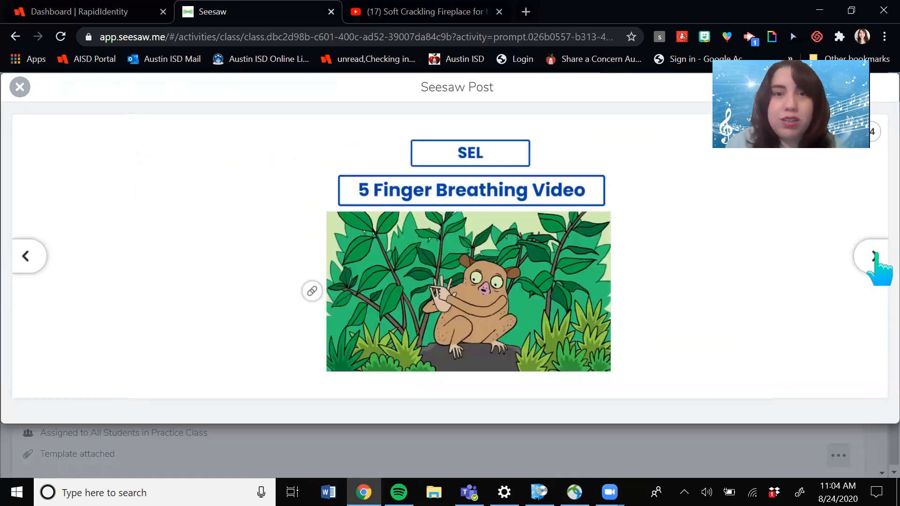
pyautogui.click(874, 256)
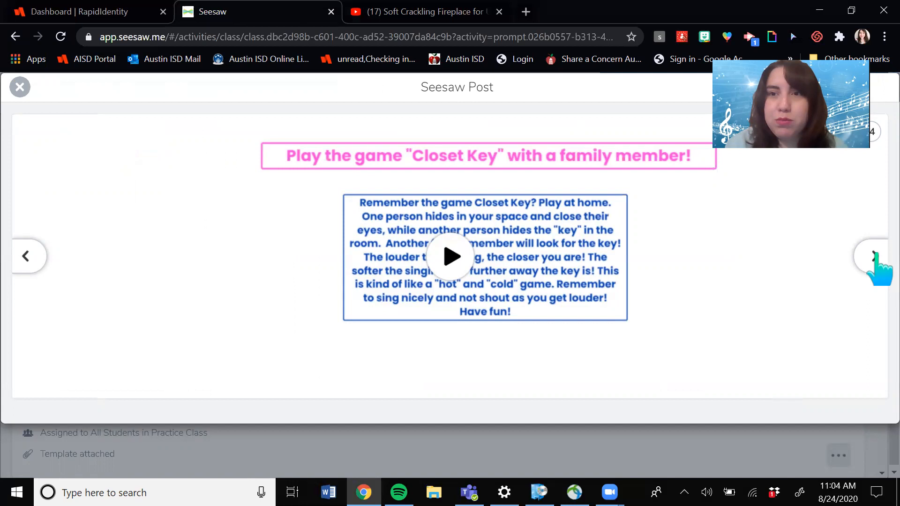
pyautogui.click(874, 256)
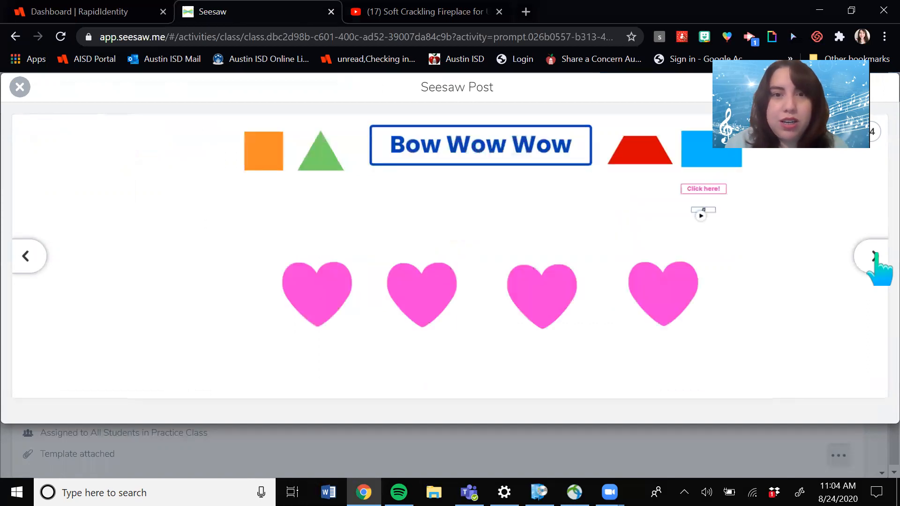
pyautogui.click(875, 256)
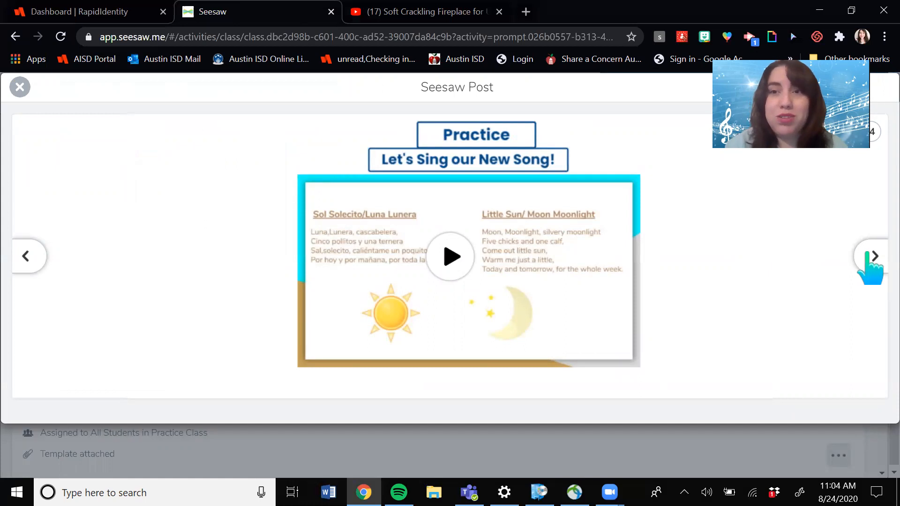
pyautogui.click(867, 255)
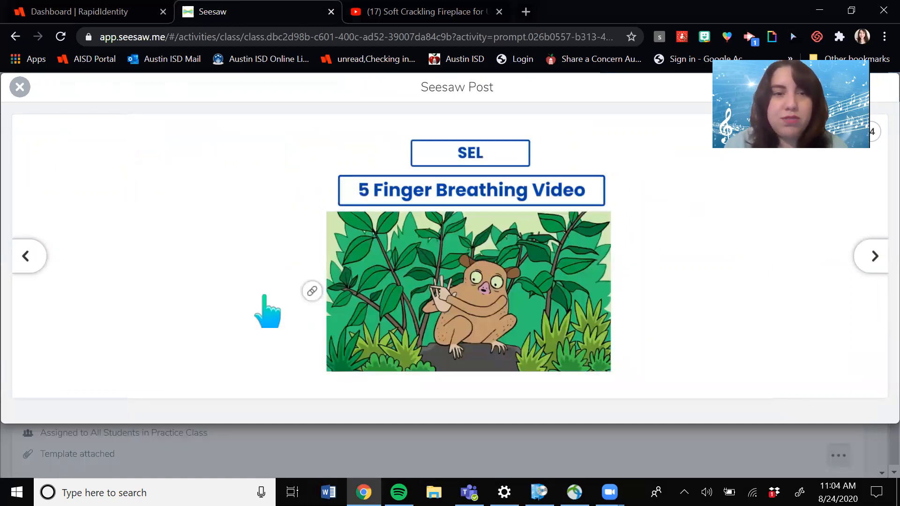
pyautogui.click(19, 87)
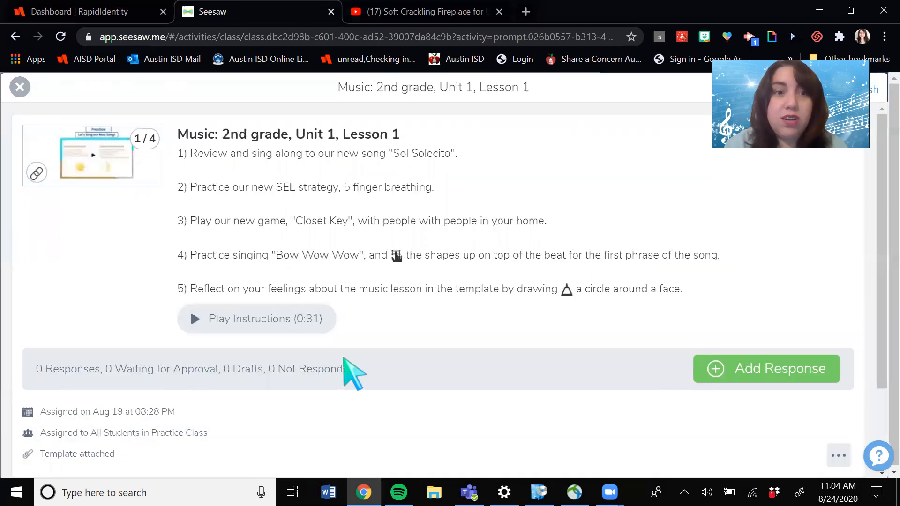
# Step: Close the activity details to return to the Practice Class Activities list
pyautogui.moveTo(880, 252); pyautogui.dragTo(883, 288)
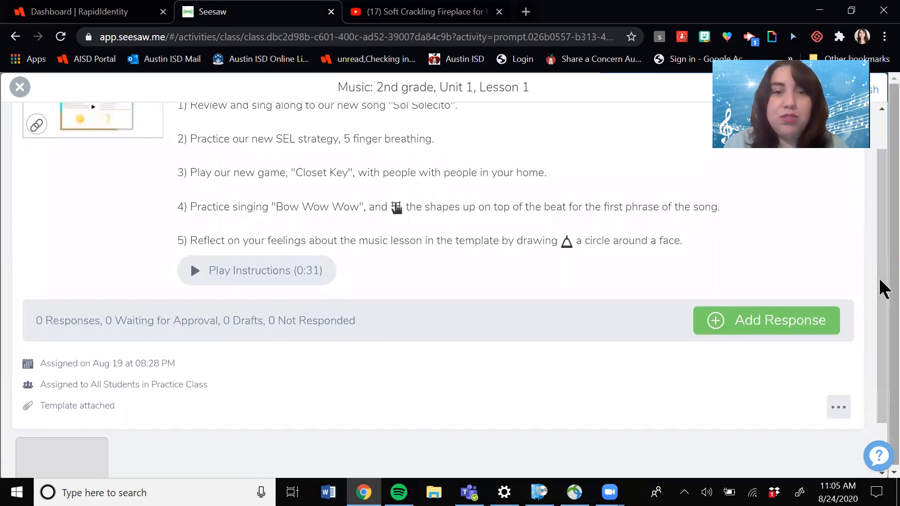
pyautogui.moveTo(880, 243); pyautogui.dragTo(880, 187)
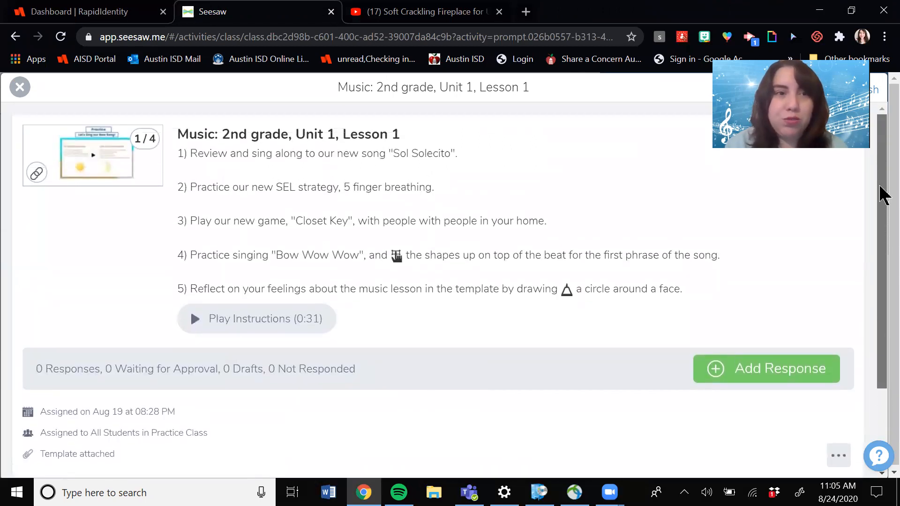
pyautogui.click(20, 87)
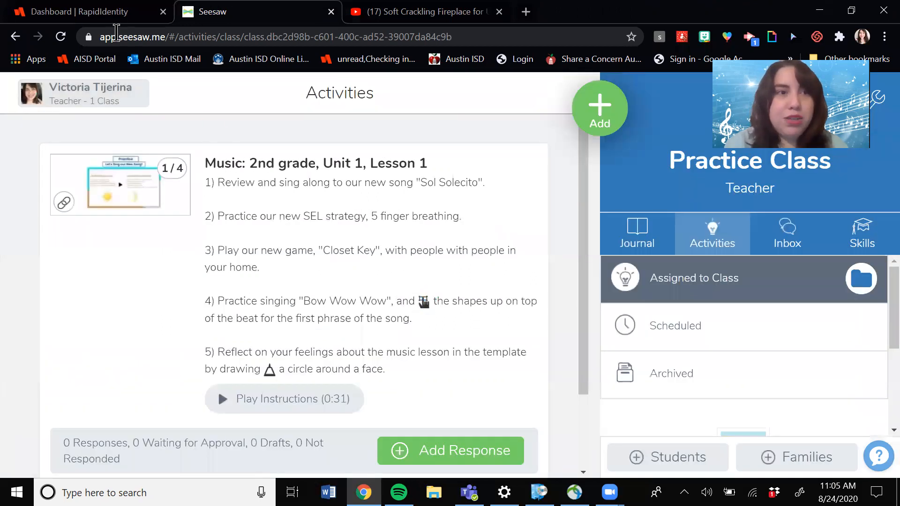
# Step: Go back twice to the Canvas course and open its Modules page showing Unit 1 lessons
pyautogui.click(11, 36)
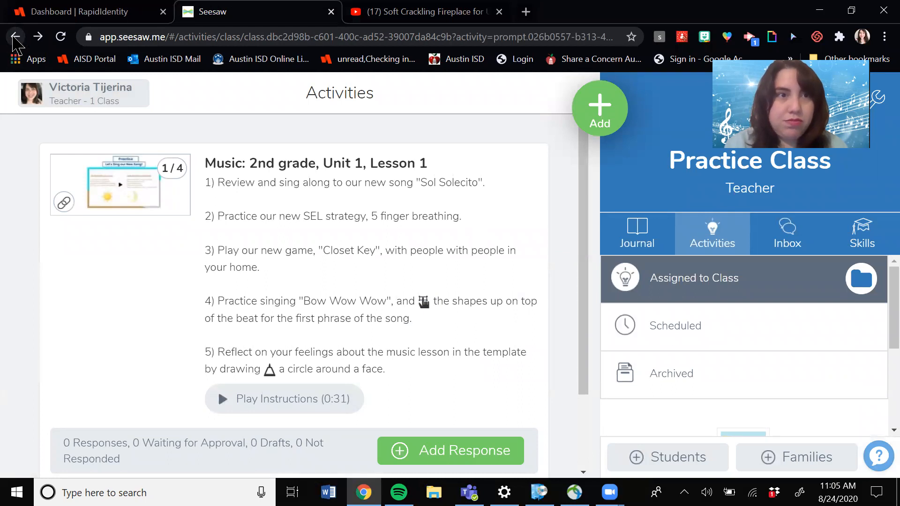
pyautogui.click(16, 38)
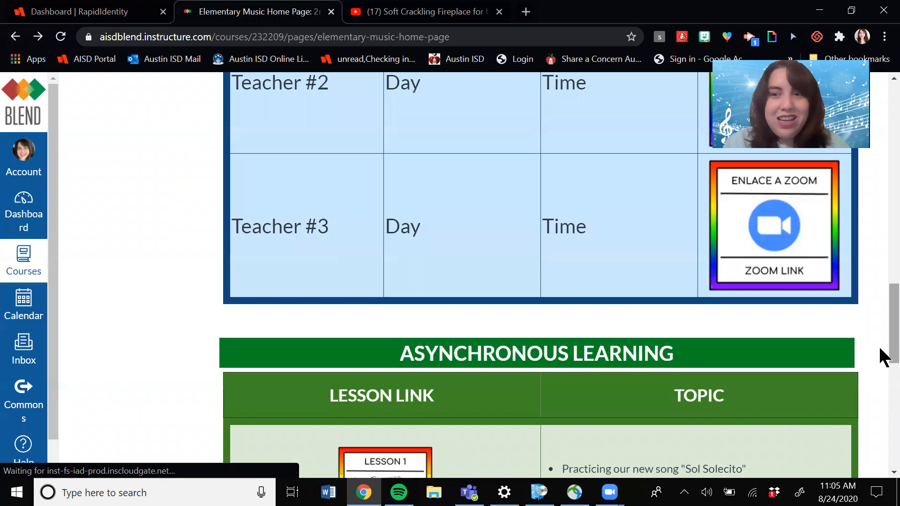
pyautogui.moveTo(884, 358); pyautogui.dragTo(884, 147)
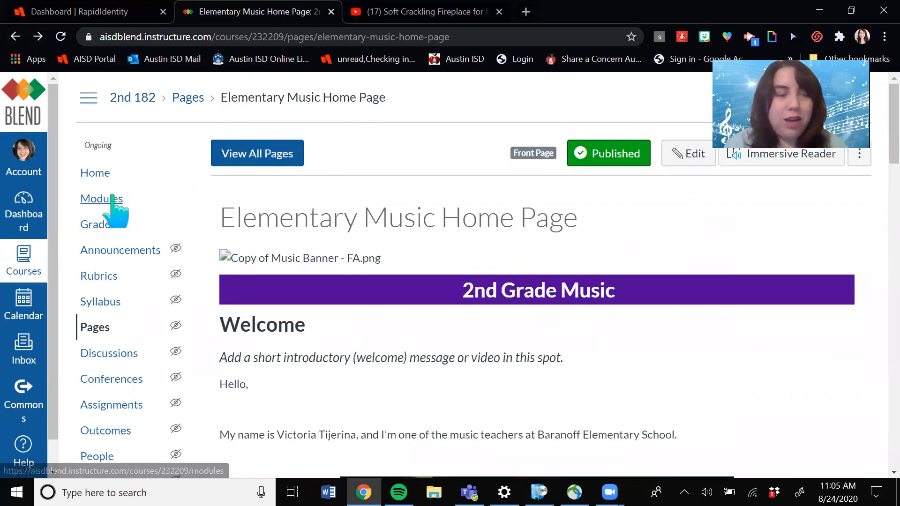
pyautogui.click(112, 197)
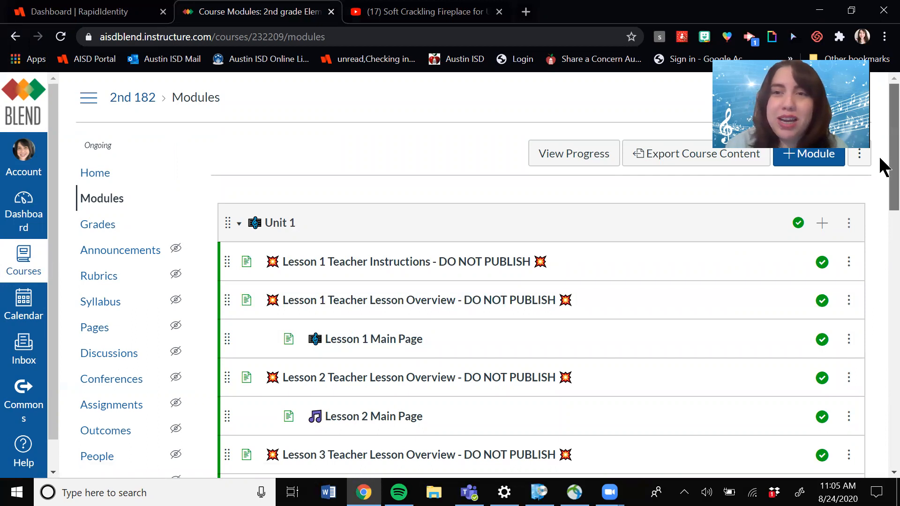
pyautogui.scroll(-2, 882, 169)
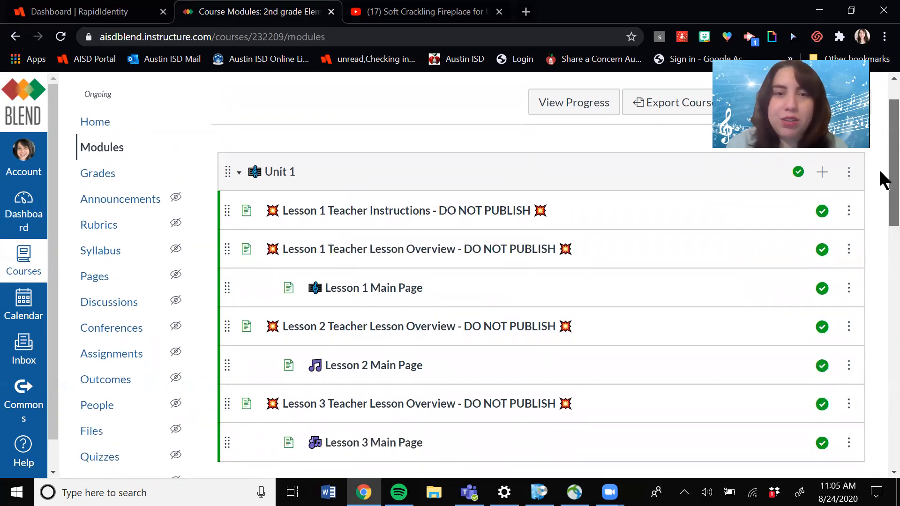
pyautogui.scroll(-1, 882, 179)
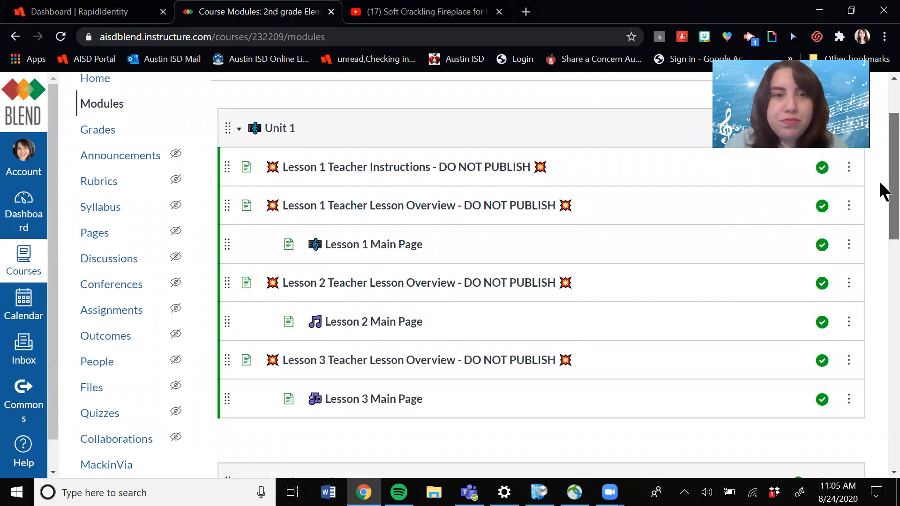
pyautogui.moveTo(880, 183); pyautogui.dragTo(879, 181)
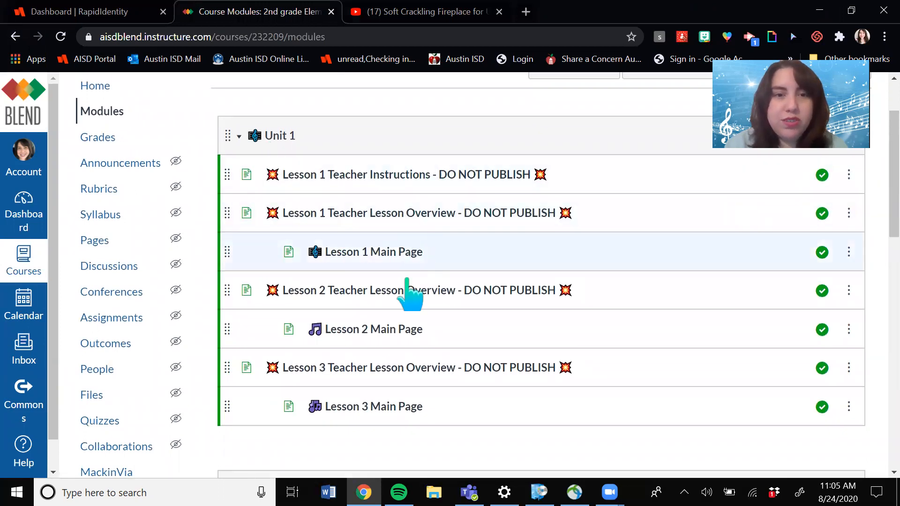
# Step: Duplicate the Unit 1 module from its options menu
pyautogui.moveTo(881, 226); pyautogui.dragTo(857, 209)
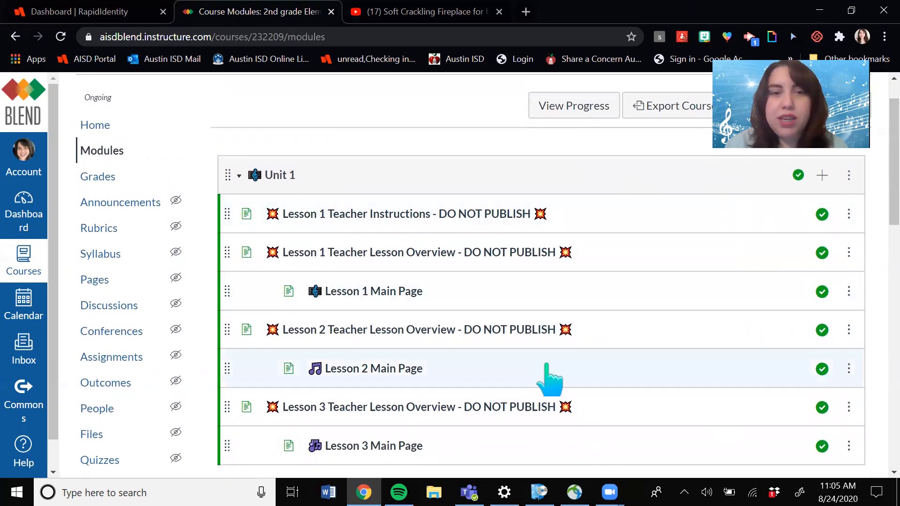
pyautogui.click(849, 175)
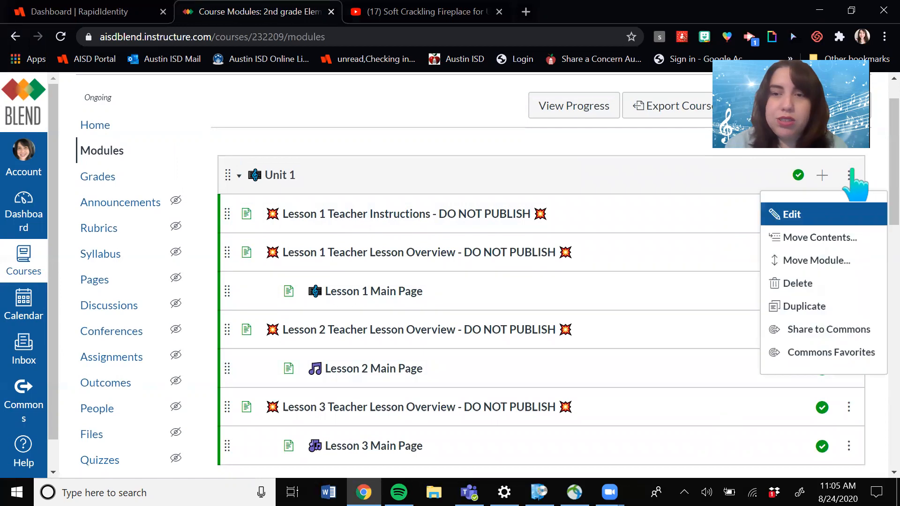
pyautogui.click(834, 304)
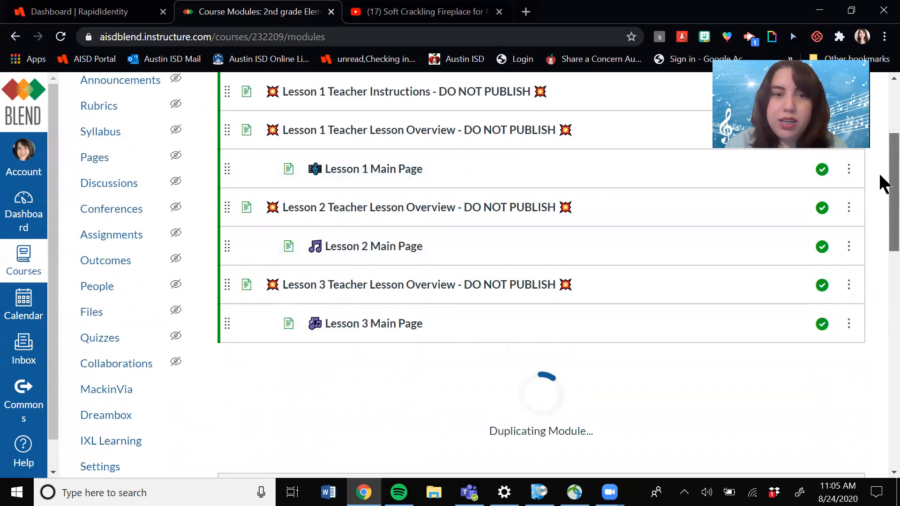
pyautogui.scroll(-3, 881, 187)
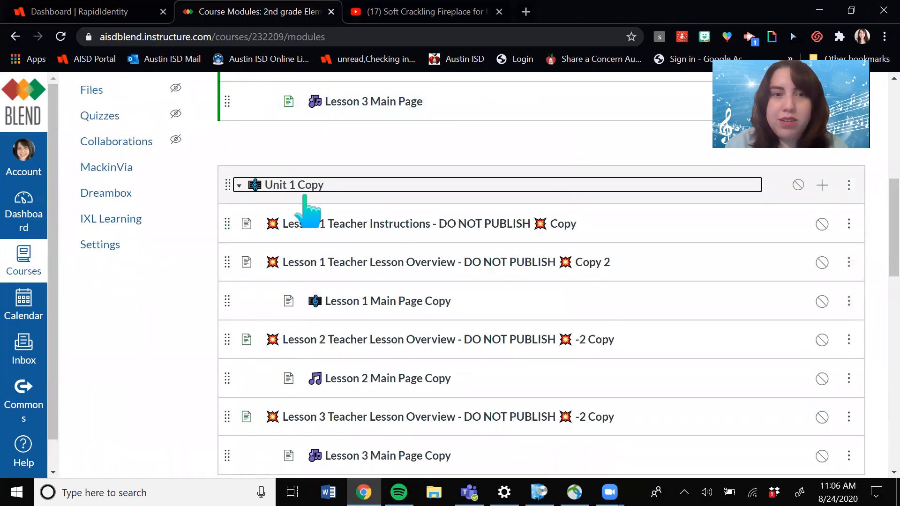
# Step: Rename the Unit 1 Copy module to 'Unit 2' and update it
pyautogui.click(848, 187)
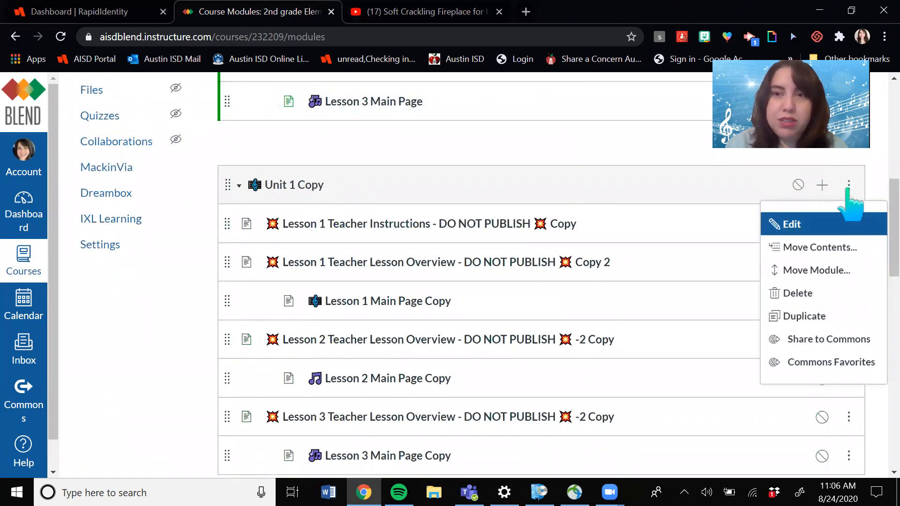
pyautogui.click(818, 225)
pyautogui.click(370, 147)
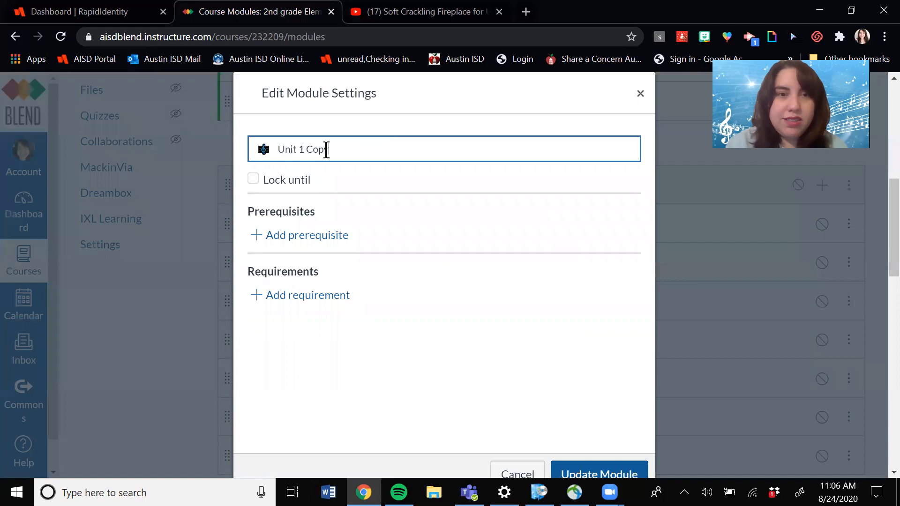
pyautogui.write('2')
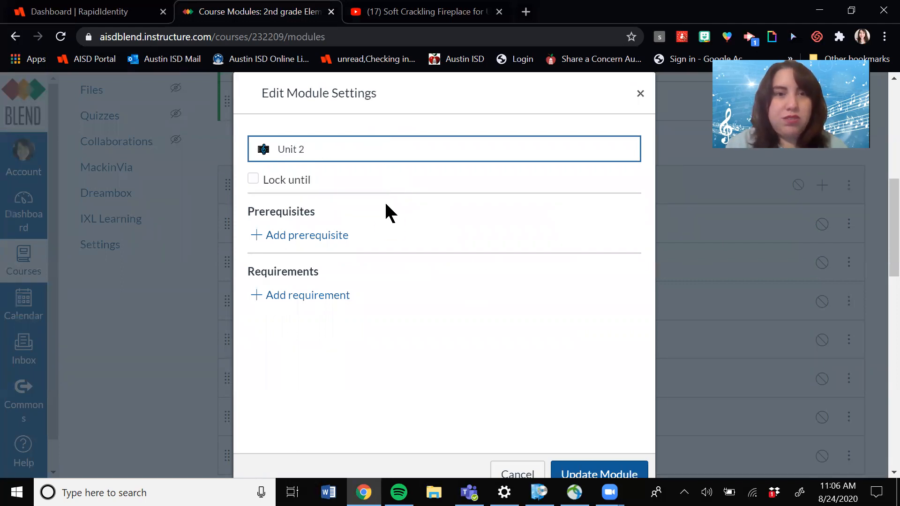
pyautogui.click(602, 473)
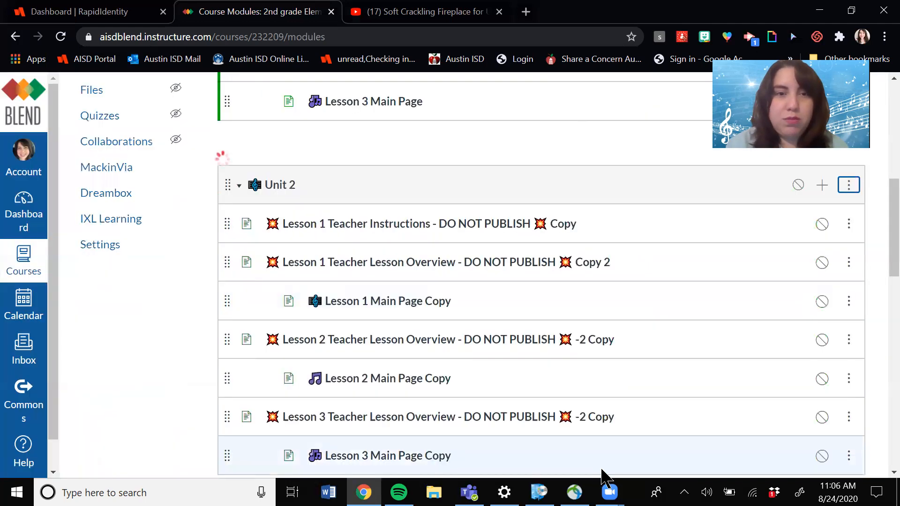
pyautogui.scroll(-1, 882, 201)
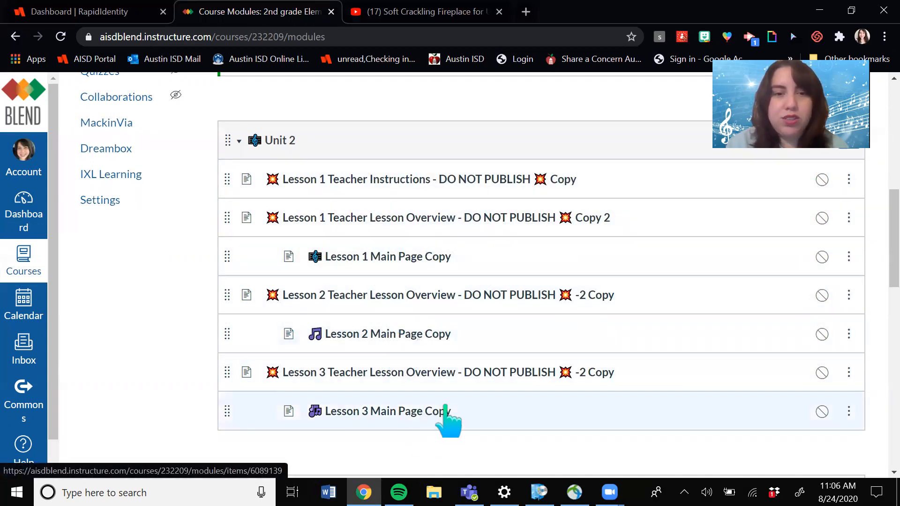
# Step: Scroll through the Lesson 1 Teacher Instructions page to its bottom
pyautogui.scroll(6, 881, 256)
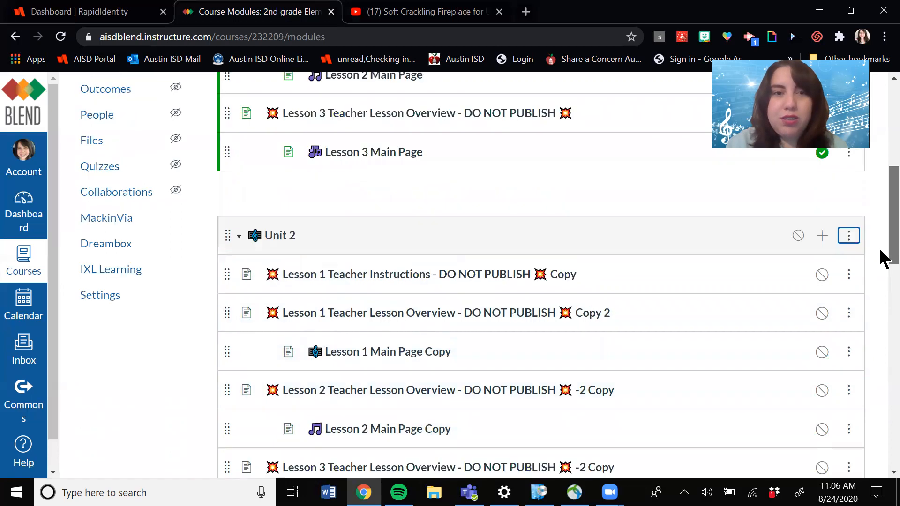
pyautogui.moveTo(879, 186); pyautogui.dragTo(879, 188)
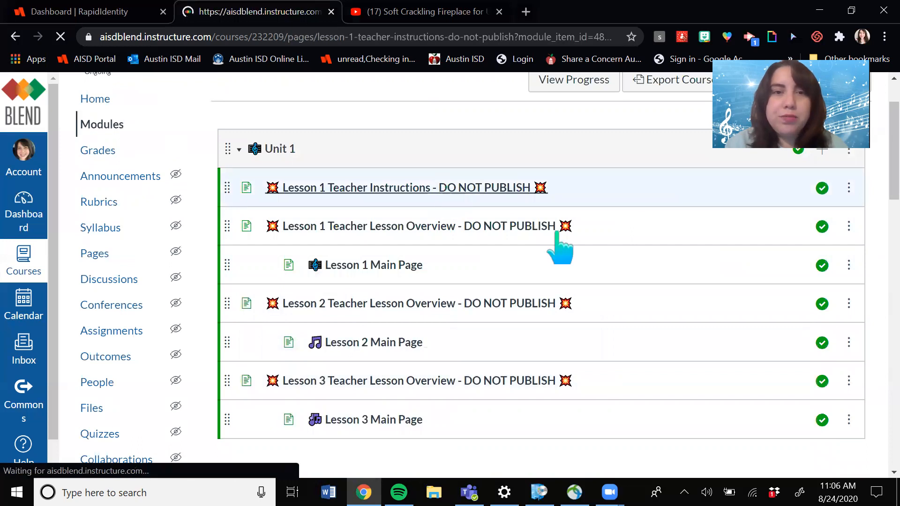
pyautogui.scroll(-4, 881, 188)
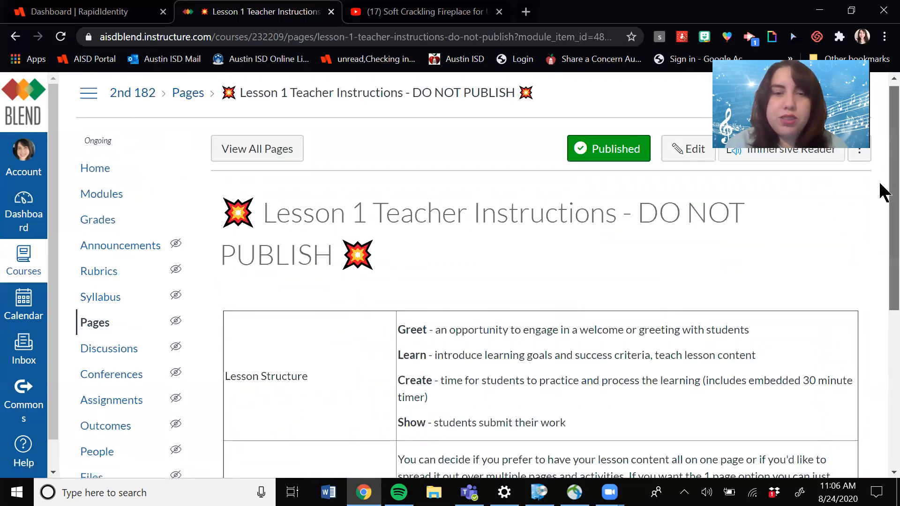
pyautogui.scroll(-1, 884, 255)
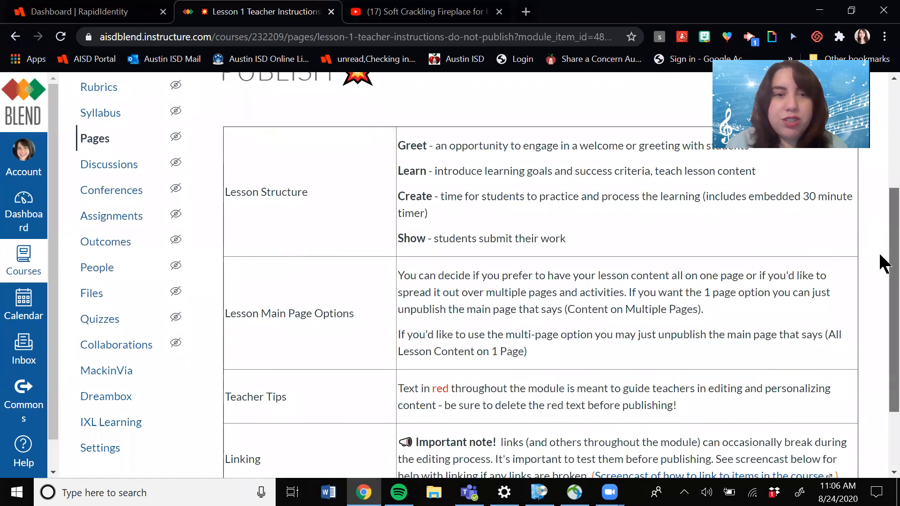
pyautogui.scroll(-1, 884, 277)
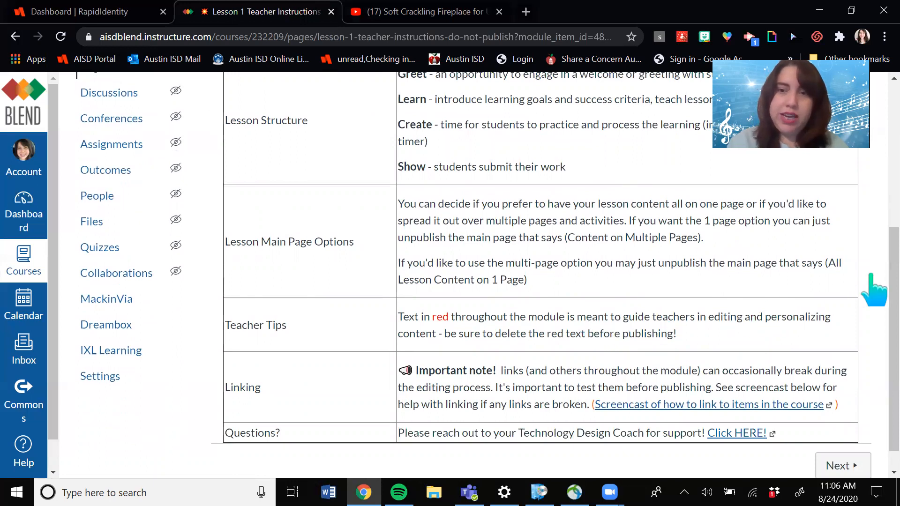
pyautogui.scroll(-1, 878, 286)
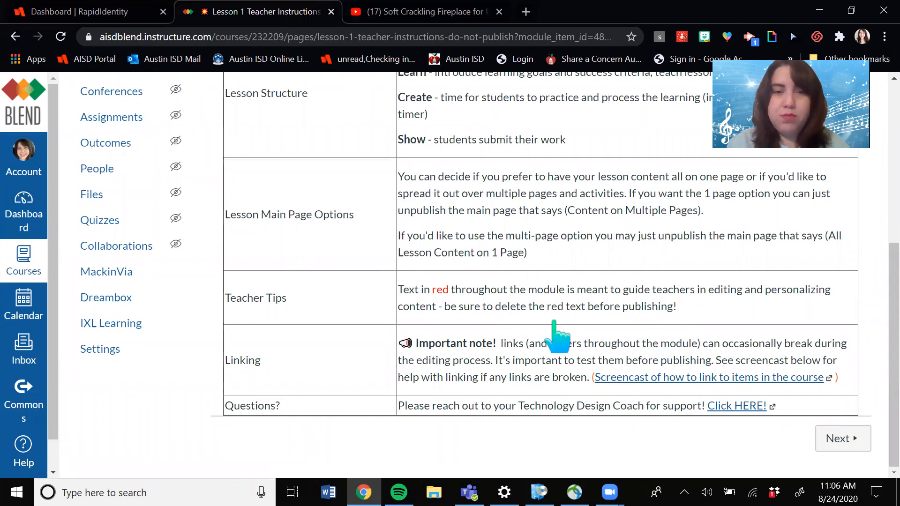
# Step: Advance to the Lesson 1 Teacher Lesson Overview and scroll to the Synchronous and Asynchronous lesson plan links
pyautogui.click(843, 439)
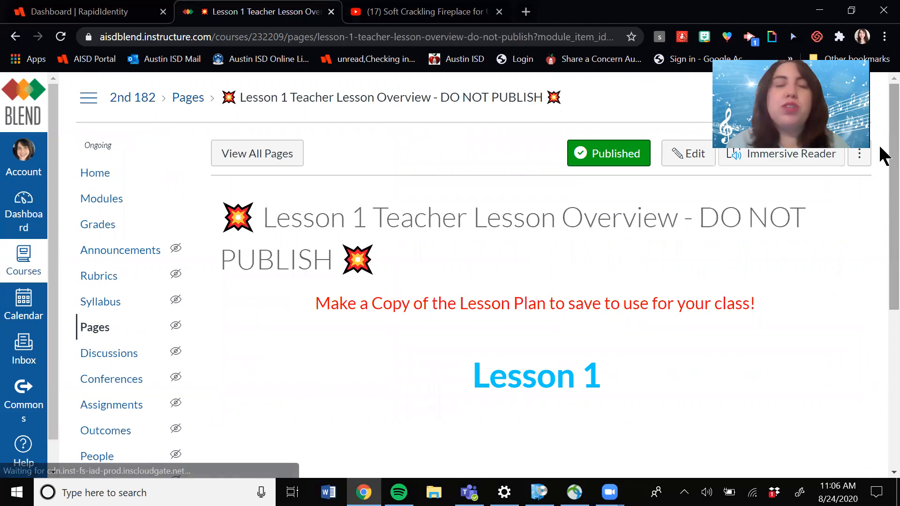
pyautogui.scroll(-1, 881, 169)
pyautogui.scroll(-4, 881, 193)
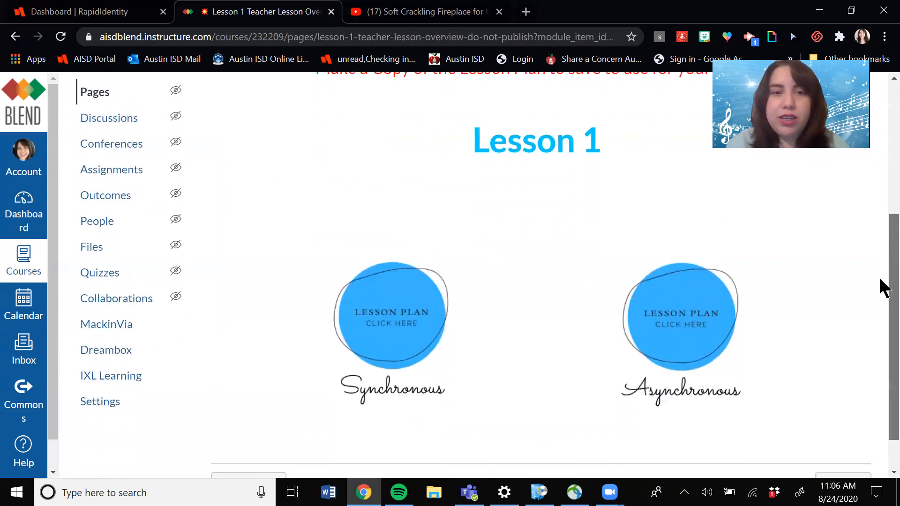
pyautogui.scroll(2, 881, 272)
pyautogui.scroll(-1, 883, 287)
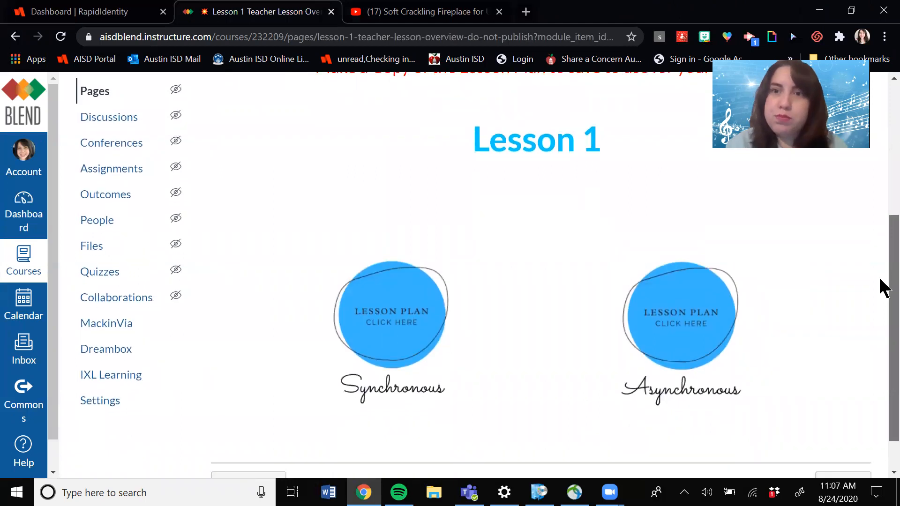
pyautogui.scroll(-1, 881, 291)
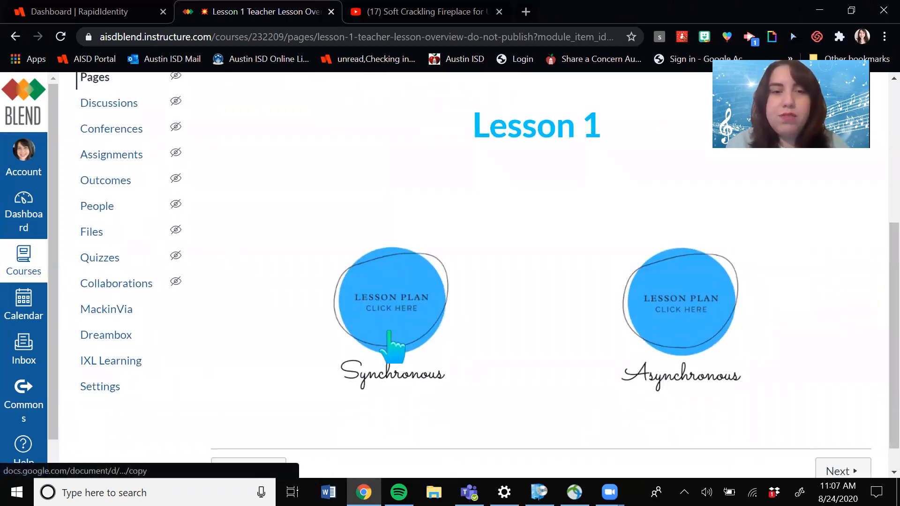
# Step: Make your own copy of the 2nd, Unit 1, Lesson 1 Synchronous lesson plan
pyautogui.click(390, 336)
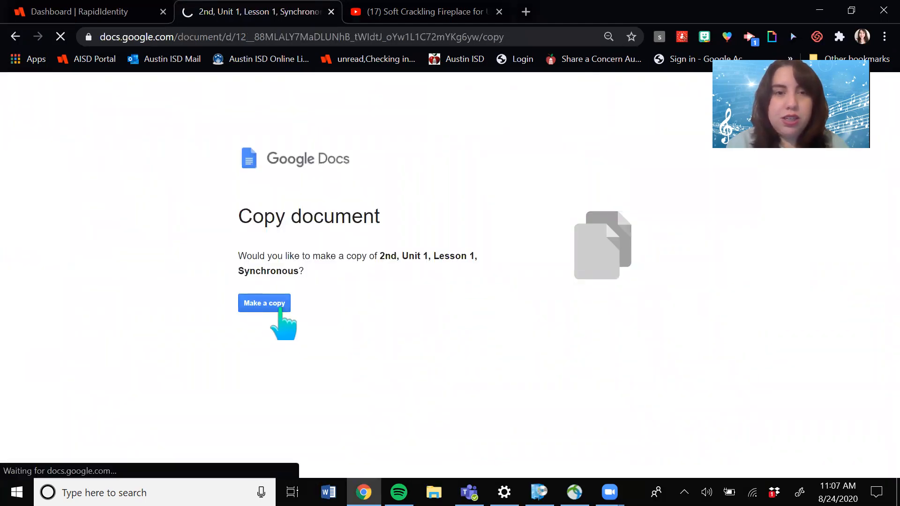
pyautogui.click(280, 307)
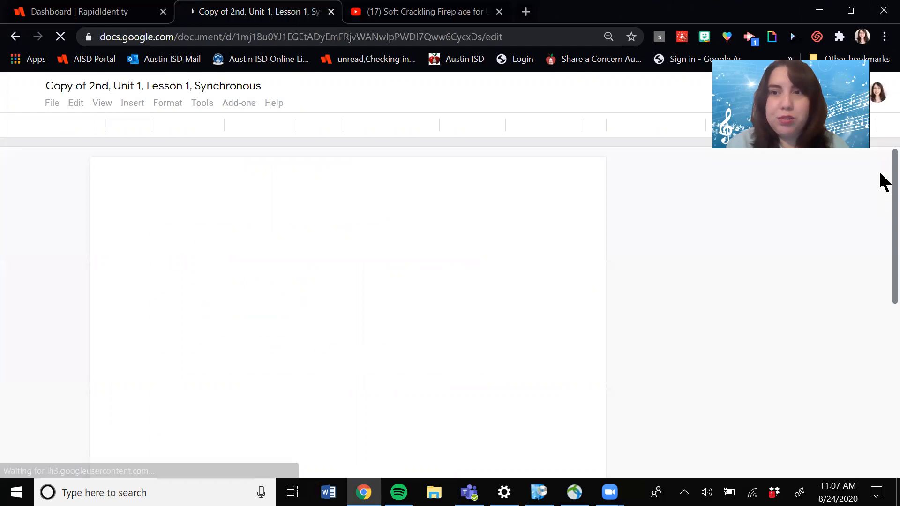
pyautogui.moveTo(894, 167); pyautogui.dragTo(894, 171)
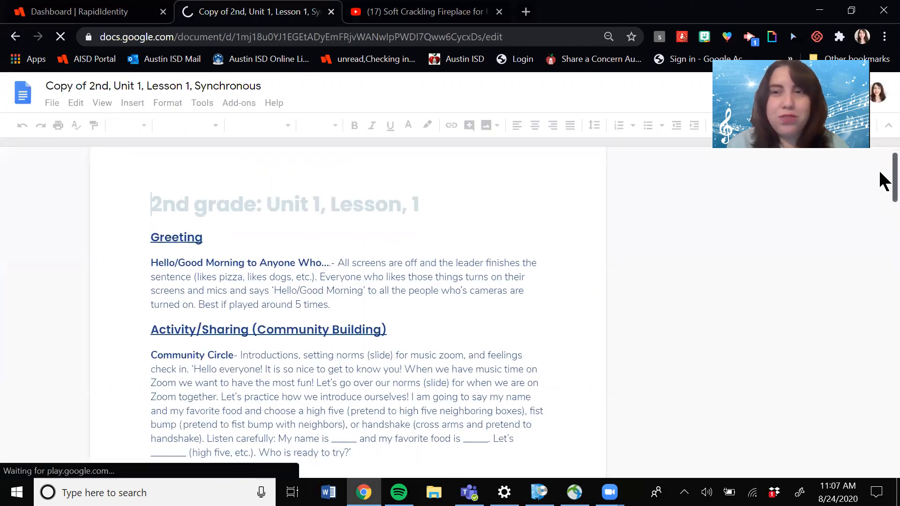
# Step: Scroll to the Google Slides link and open the linked New Song slides from its preview
pyautogui.scroll(-3, 884, 187)
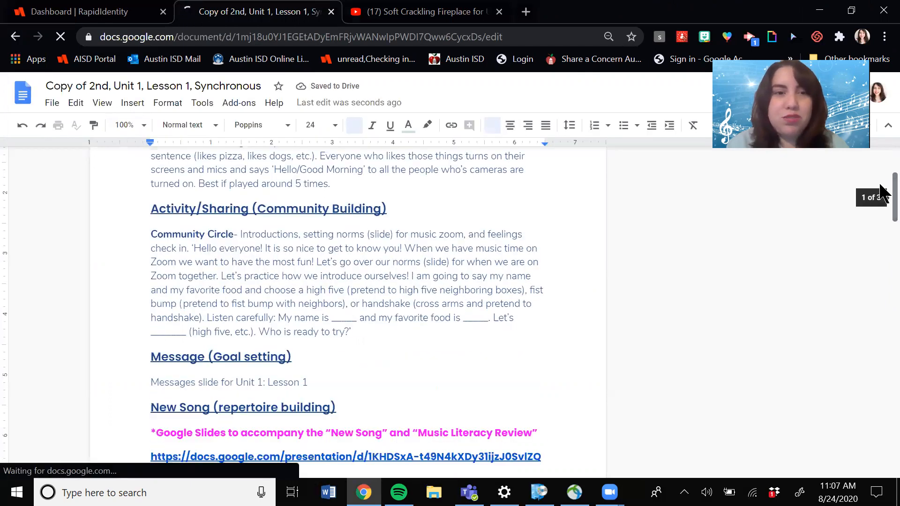
pyautogui.scroll(-2, 880, 199)
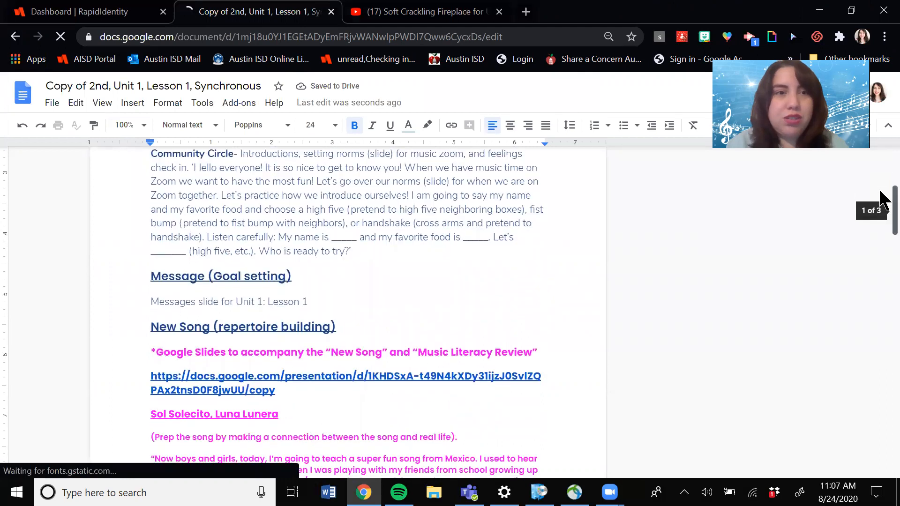
pyautogui.scroll(-3, 883, 199)
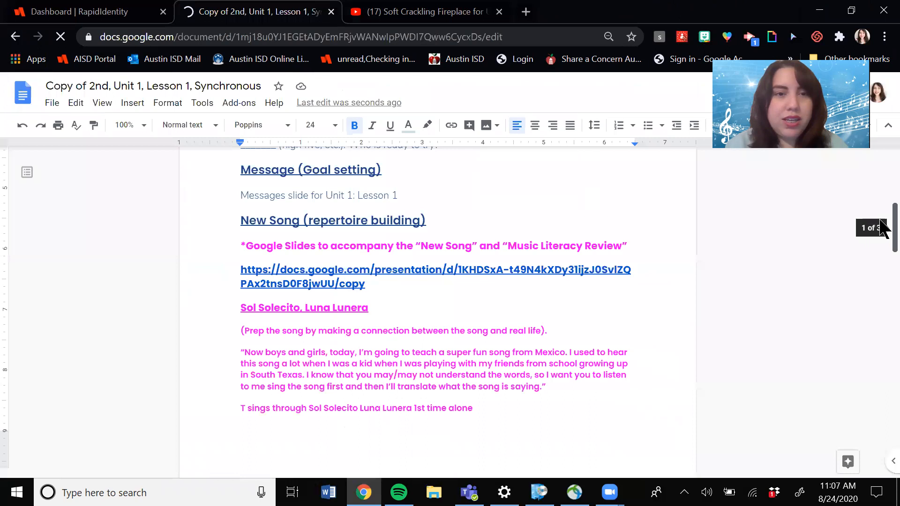
pyautogui.scroll(-1, 882, 225)
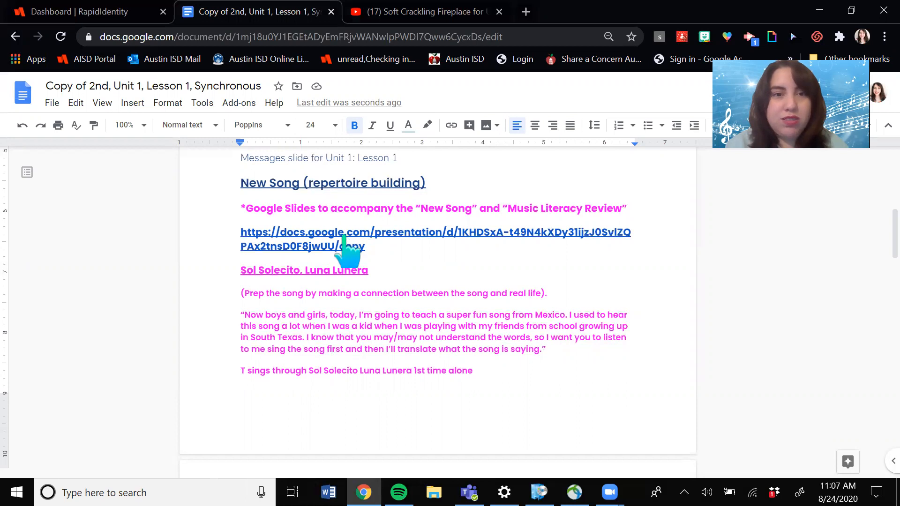
pyautogui.rightClick(343, 235)
pyautogui.click(293, 238)
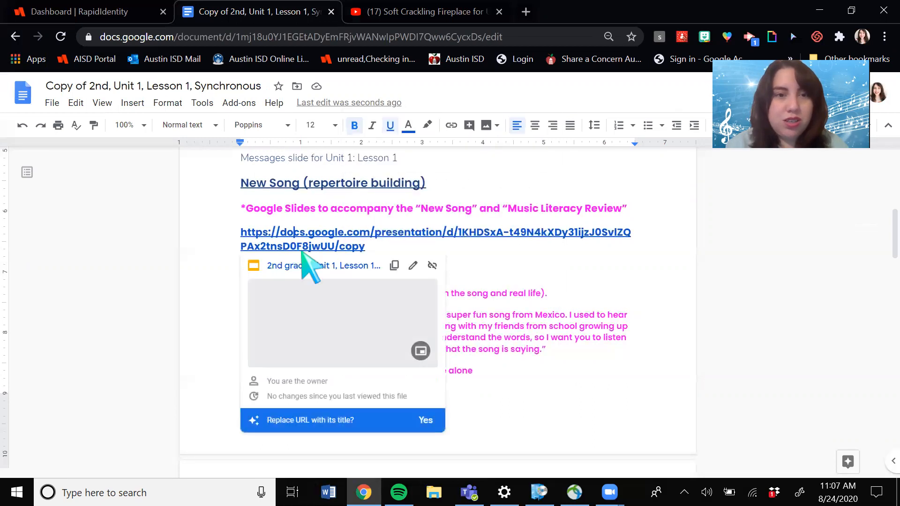
pyautogui.click(309, 263)
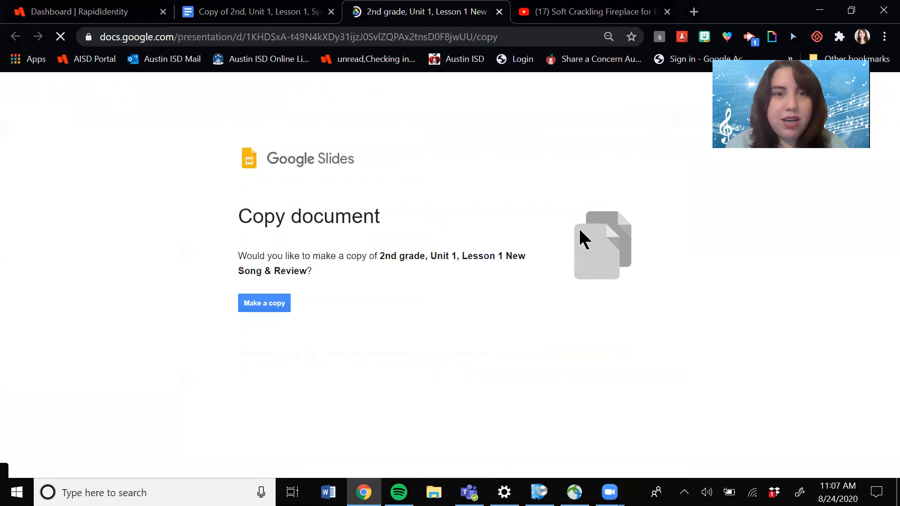
# Step: Copy the New Song & Review deck, view its Bow Wow Wow slide, then return to the lesson plan
pyautogui.click(257, 302)
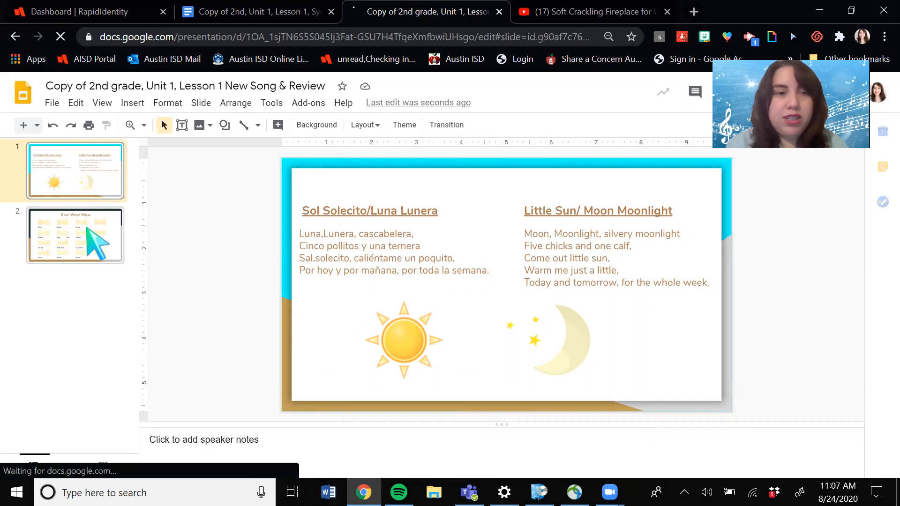
pyautogui.click(88, 229)
pyautogui.click(272, 12)
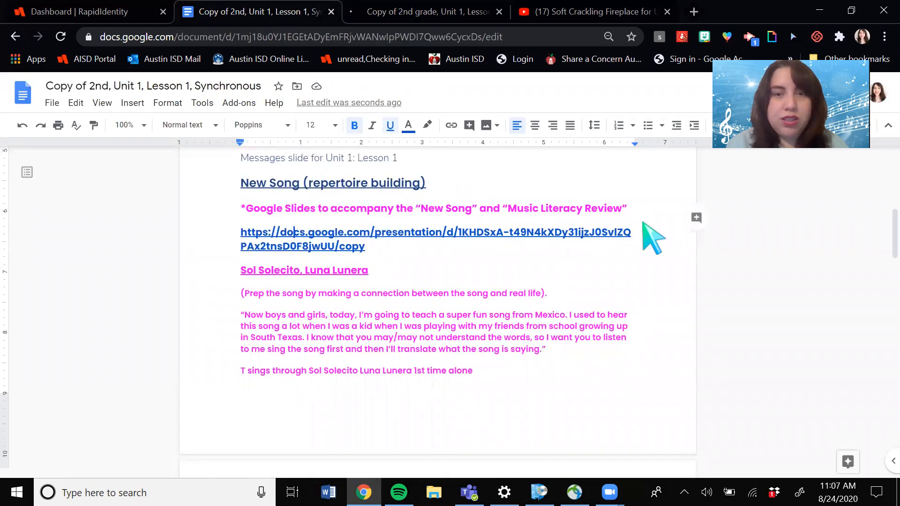
# Step: Scroll through the Lesson 1 overview and advance to the Lesson 1 Main Page
pyautogui.moveTo(883, 234); pyautogui.dragTo(860, 391)
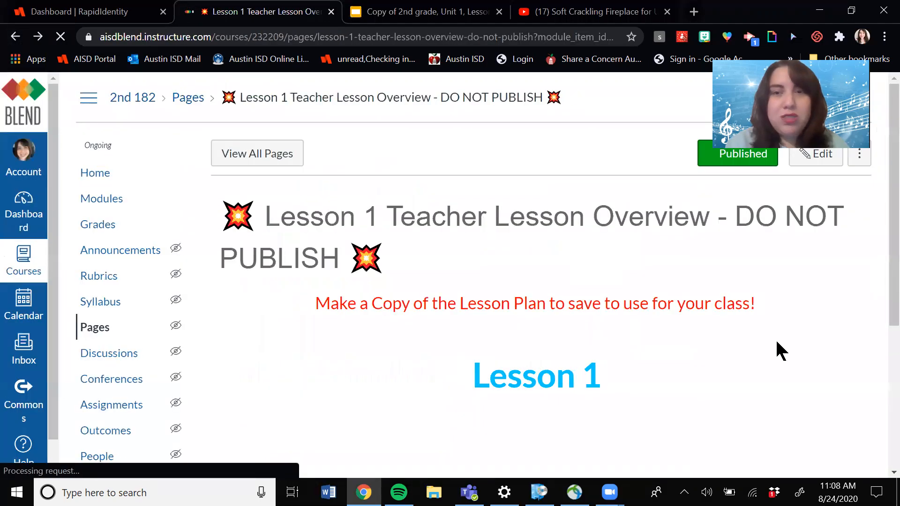
pyautogui.scroll(-5, 881, 288)
pyautogui.scroll(-1, 882, 281)
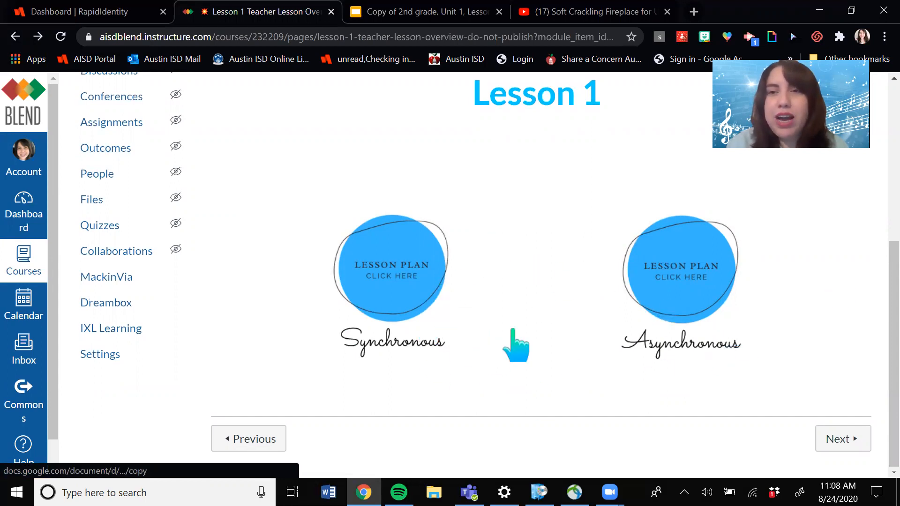
pyautogui.click(833, 439)
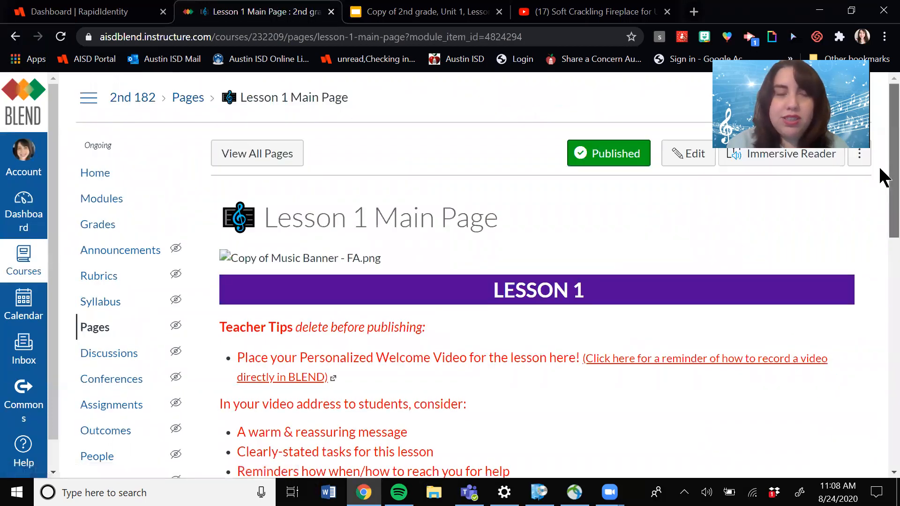
# Step: Go to the course home page, scroll through it, and return to the Modules list
pyautogui.click(104, 173)
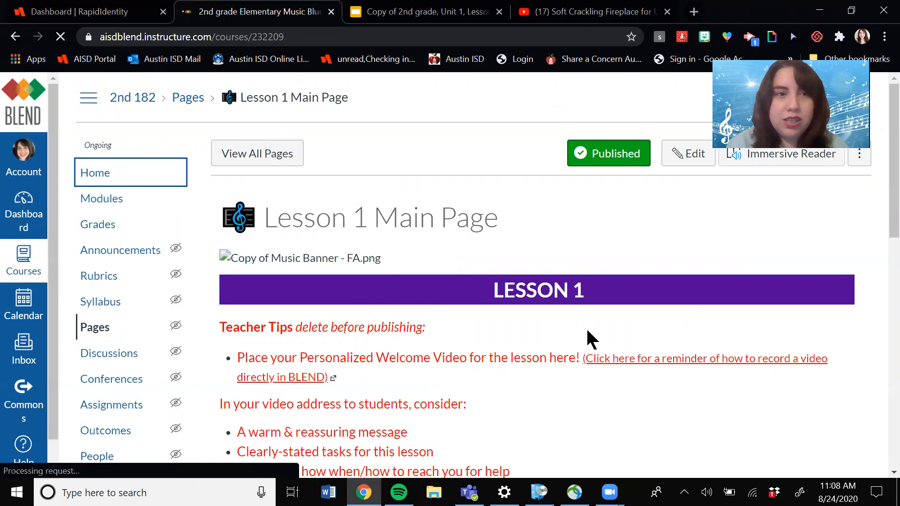
pyautogui.moveTo(880, 150); pyautogui.dragTo(882, 281)
pyautogui.moveTo(884, 245); pyautogui.dragTo(881, 334)
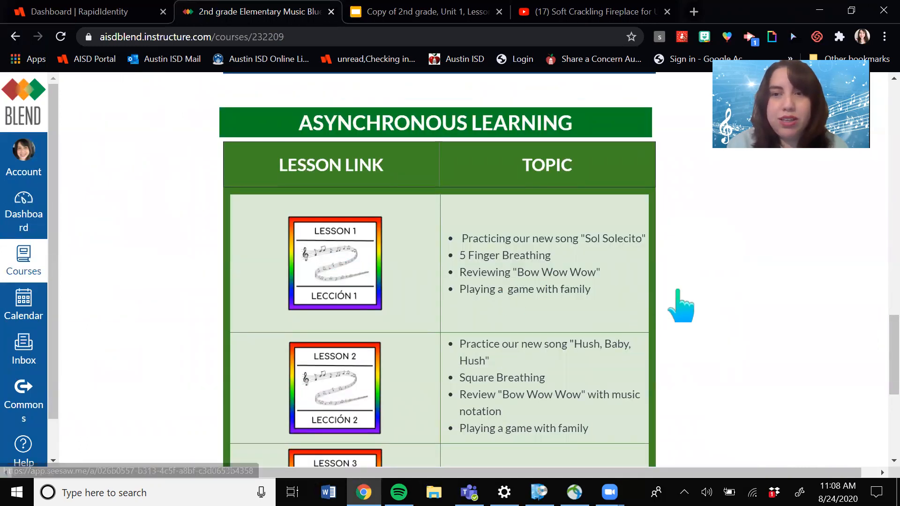
pyautogui.moveTo(884, 337); pyautogui.dragTo(879, 108)
pyautogui.click(109, 155)
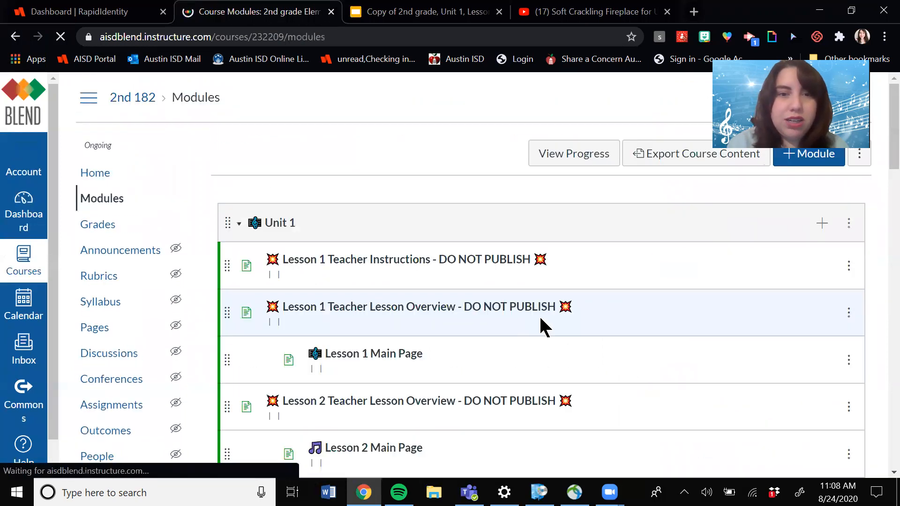
# Step: Open Unit 1's Lesson 2 Main Page and review its teacher tips, Learning Goal and Success Criteria
pyautogui.moveTo(883, 156); pyautogui.dragTo(884, 185)
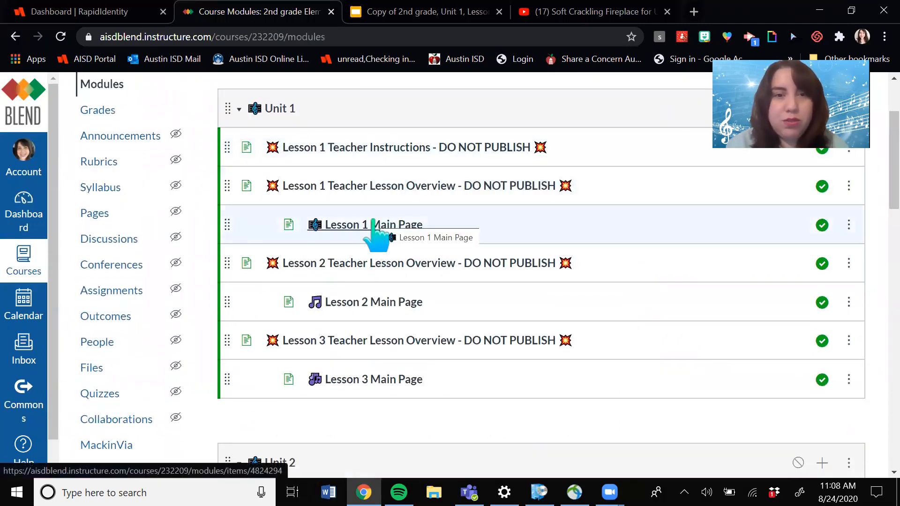
pyautogui.click(360, 302)
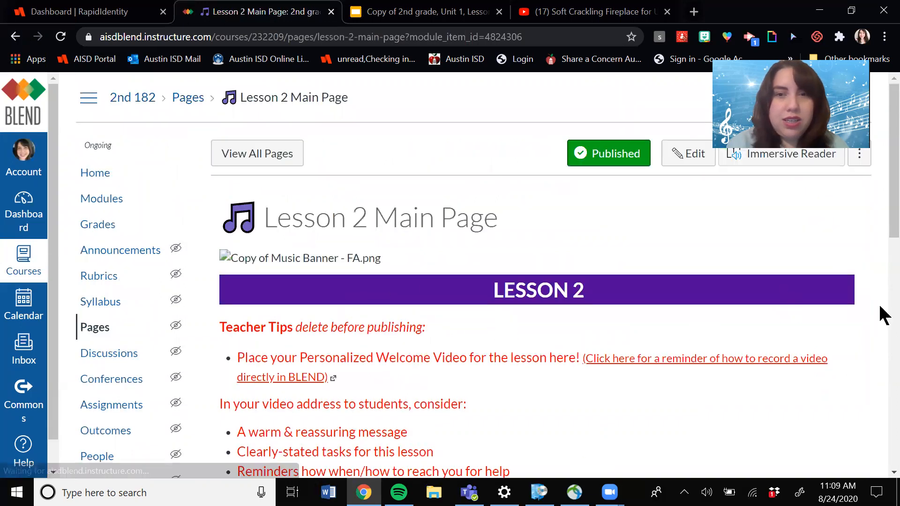
pyautogui.moveTo(880, 178); pyautogui.dragTo(879, 198)
pyautogui.click(880, 176)
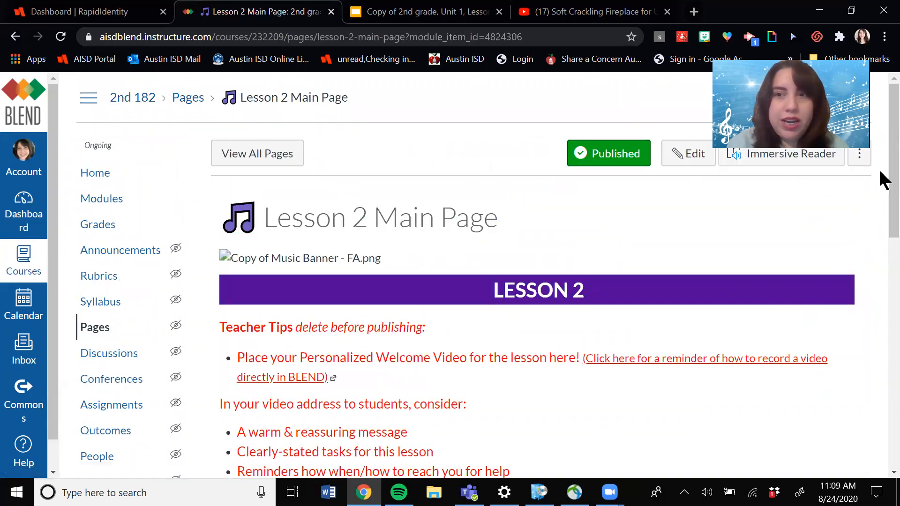
pyautogui.scroll(-5, 883, 252)
pyautogui.scroll(-3, 883, 270)
pyautogui.scroll(5, 884, 263)
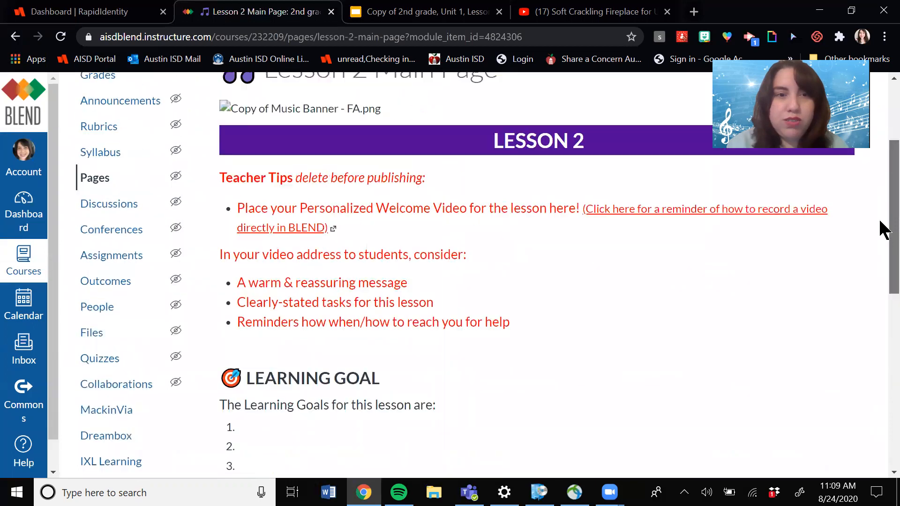
pyautogui.scroll(-5, 883, 262)
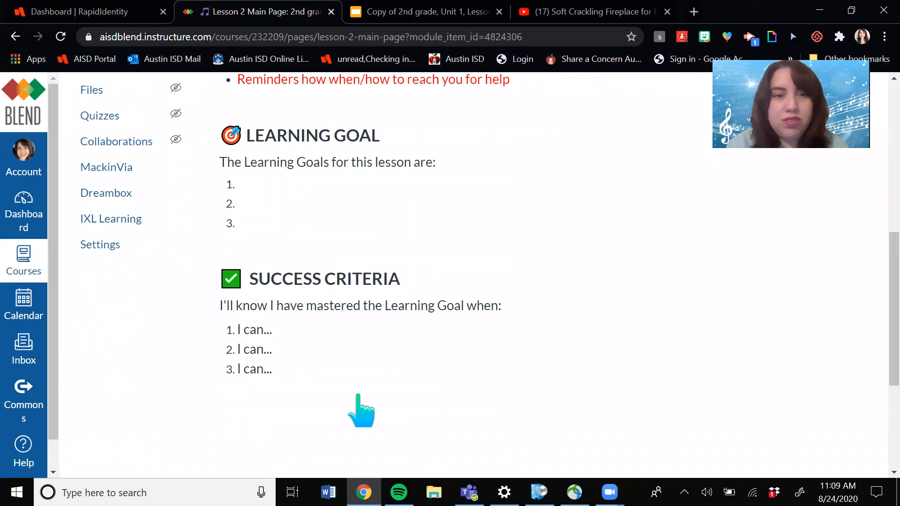
pyautogui.scroll(-5, 880, 309)
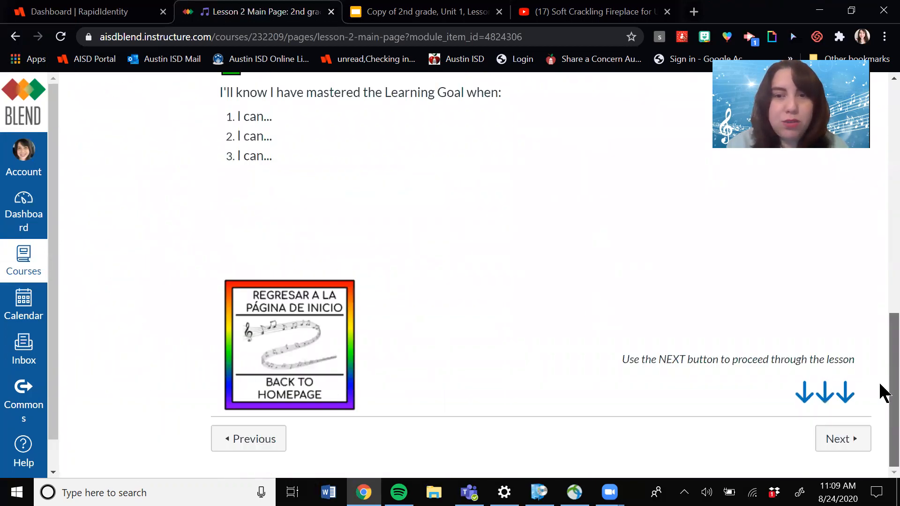
pyautogui.scroll(12, 881, 281)
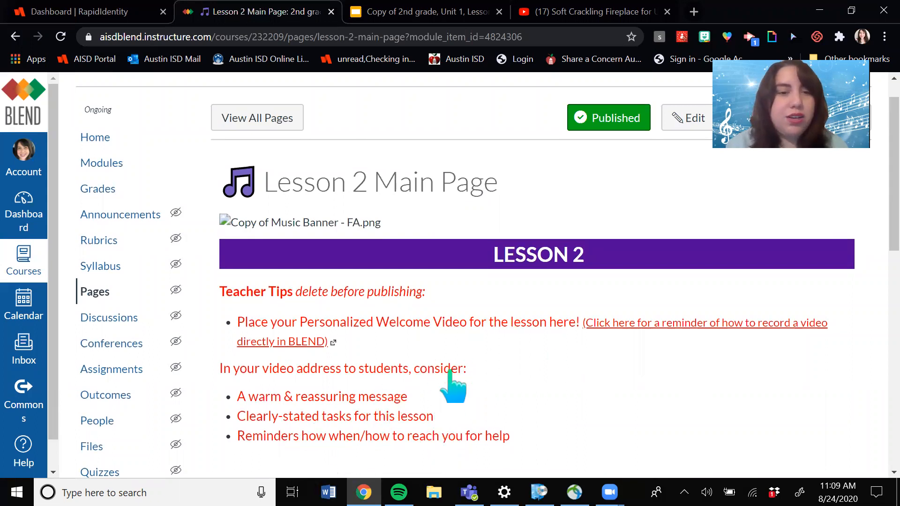
# Step: Go from Home to Modules, scroll to Unit 2, and start adding an item with its + button
pyautogui.click(114, 137)
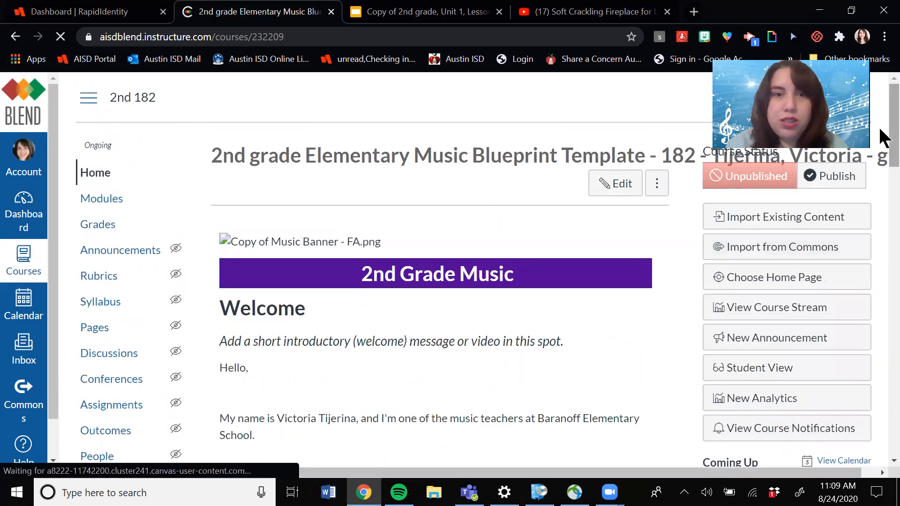
pyautogui.click(115, 199)
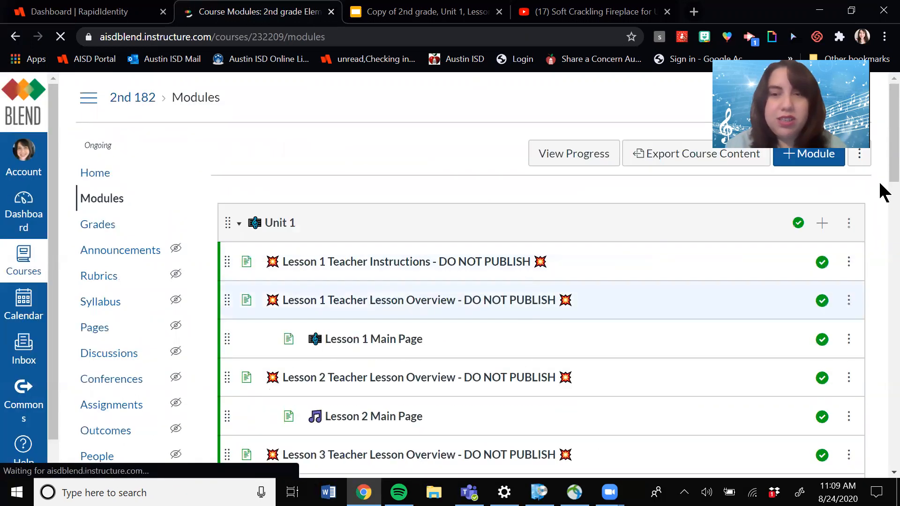
pyautogui.scroll(-4, 880, 188)
pyautogui.moveTo(880, 188); pyautogui.dragTo(876, 245)
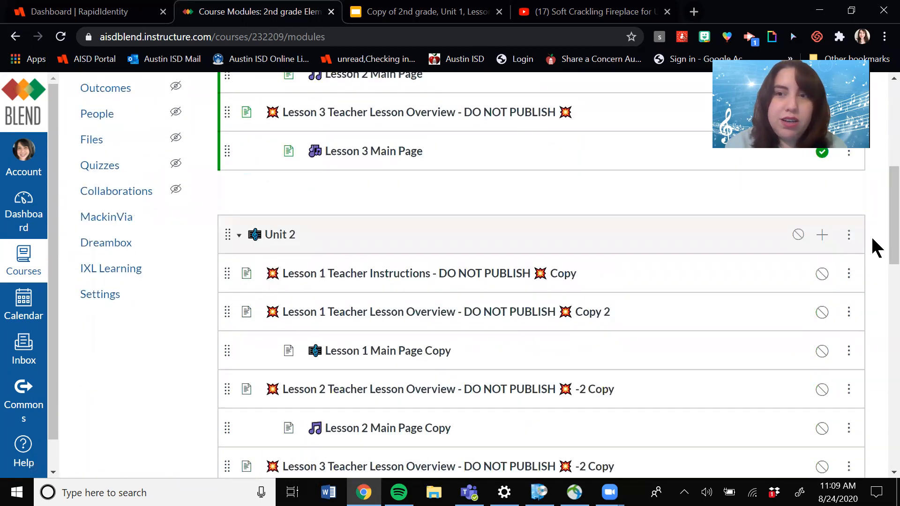
pyautogui.click(822, 235)
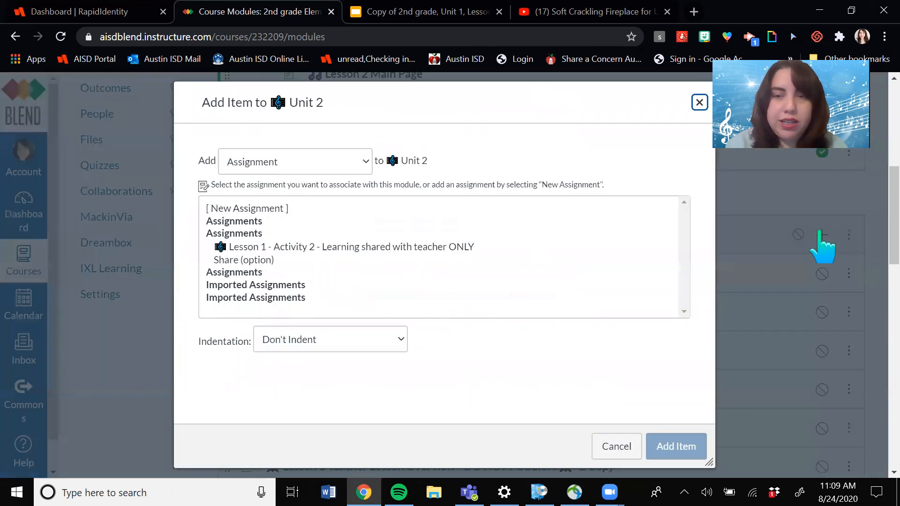
# Step: Add a [ New Page ] named 'Lesson 4' to the Unit 2 module
pyautogui.click(365, 164)
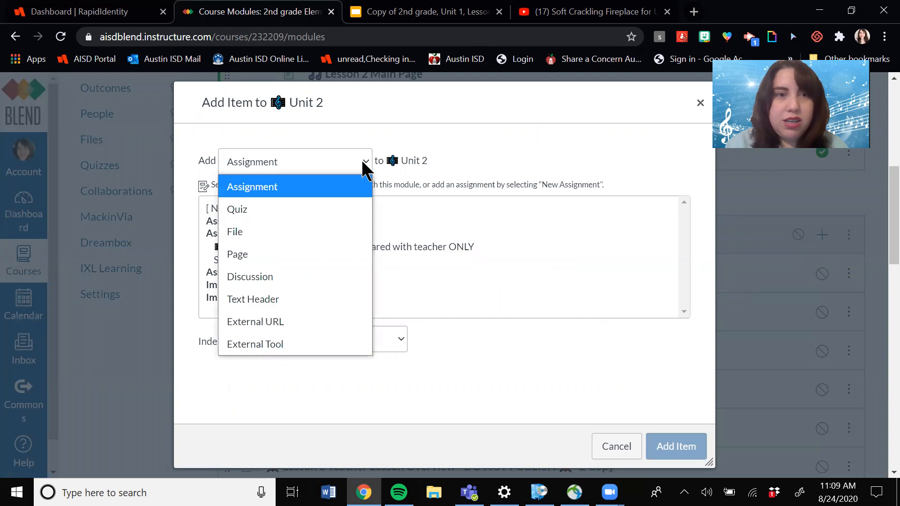
pyautogui.click(338, 259)
pyautogui.click(242, 209)
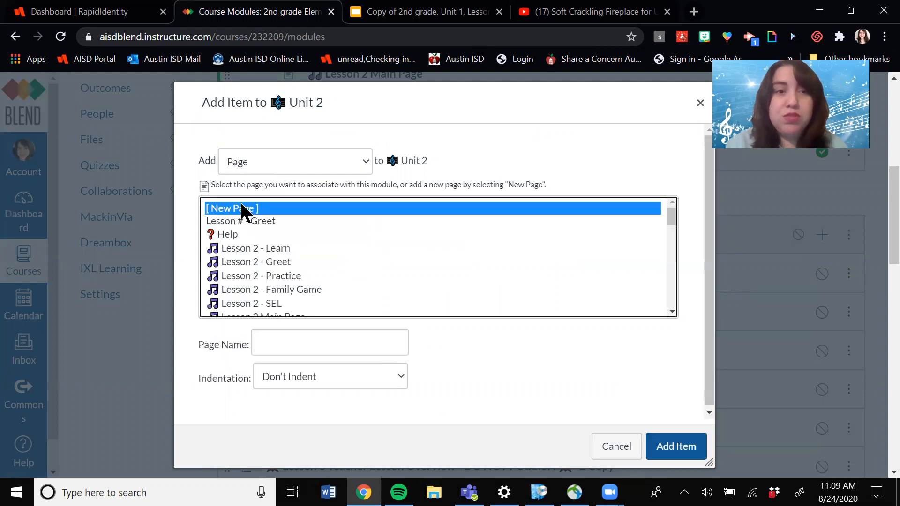
pyautogui.click(333, 343)
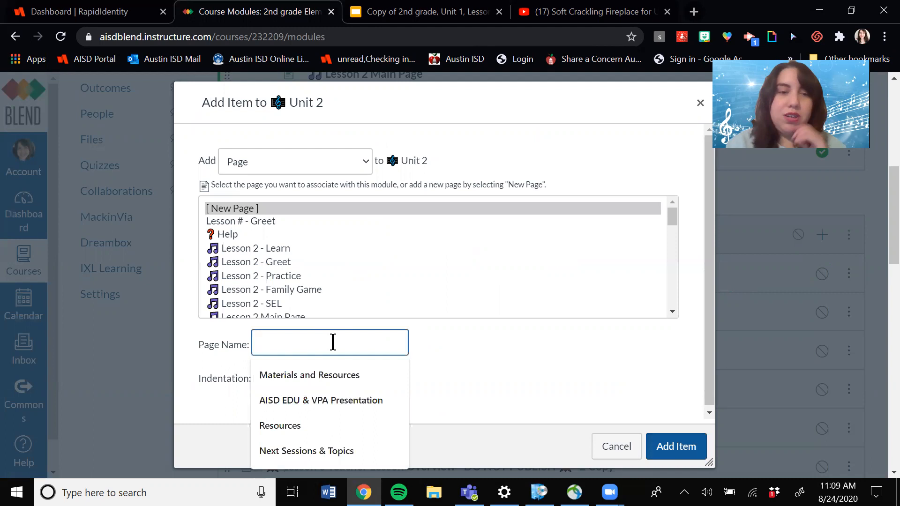
pyautogui.write('Lesson 4')
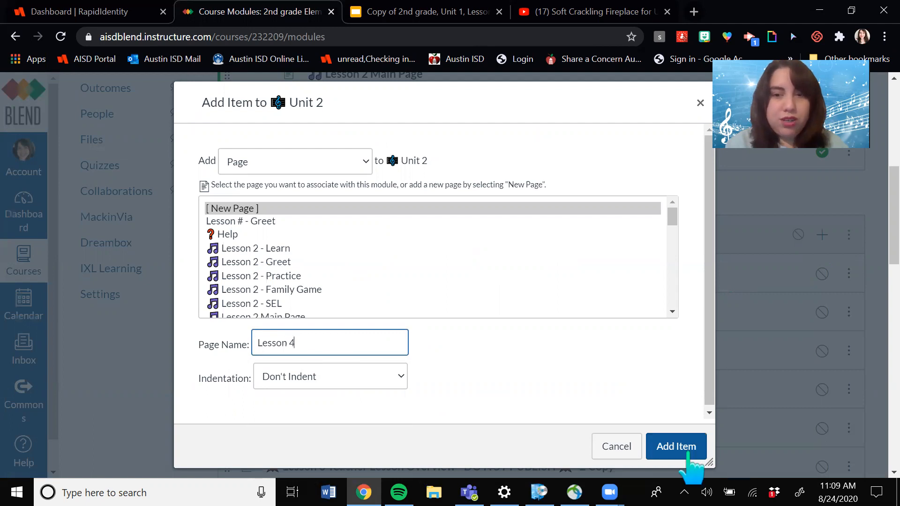
pyautogui.click(681, 448)
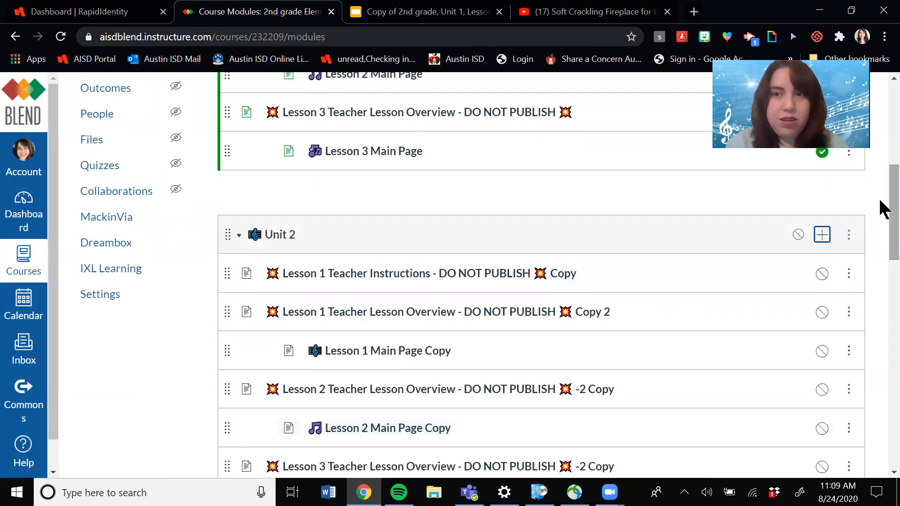
# Step: Edit the Lesson 4 page, place the cursor in its empty body, and launch the Google Drive picker
pyautogui.scroll(-1, 880, 210)
pyautogui.scroll(-3, 883, 218)
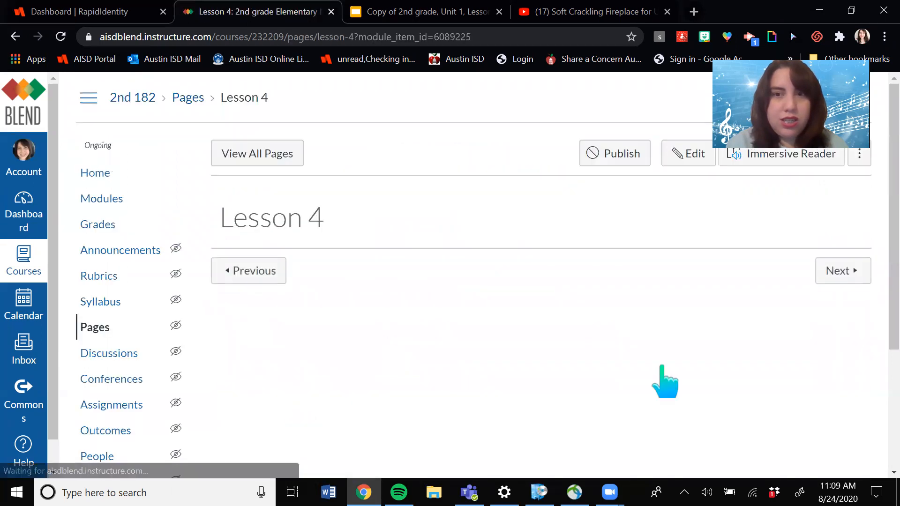
pyautogui.click(691, 156)
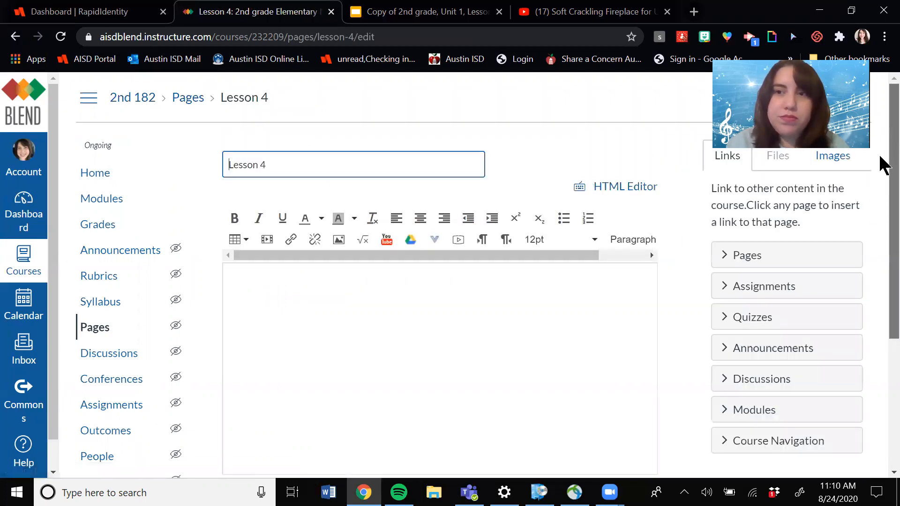
pyautogui.moveTo(890, 157); pyautogui.dragTo(890, 184)
pyautogui.click(387, 276)
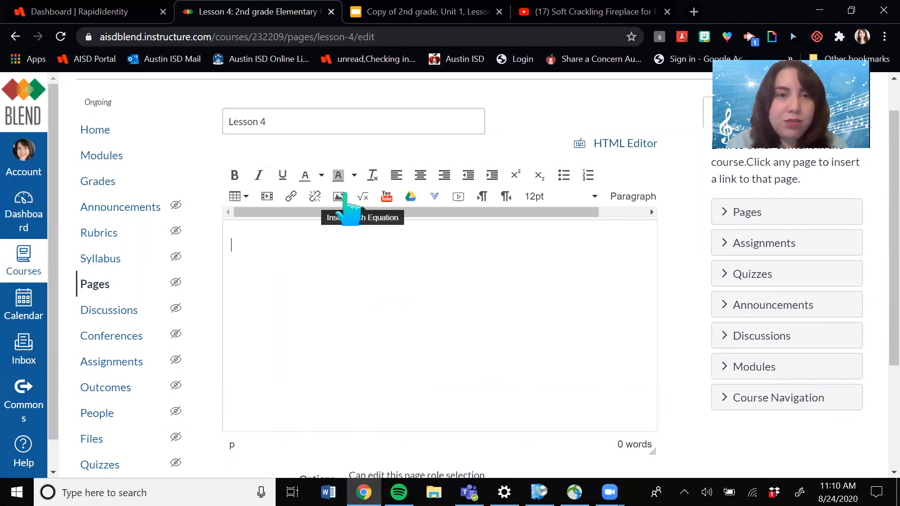
pyautogui.click(410, 196)
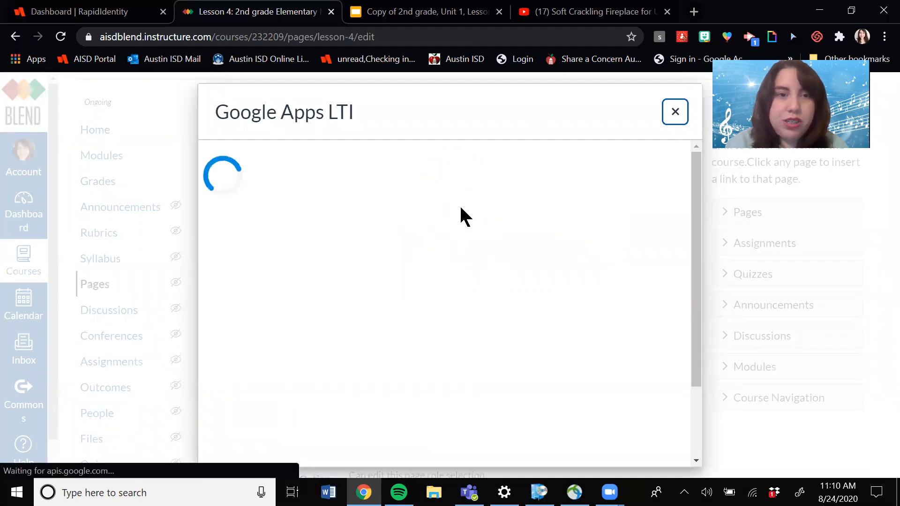
# Step: Search Drive for 'Unit' and embed the 2nd grade, Unit 1, Lesson 1 New Song & Review slideshow
pyautogui.moveTo(693, 207)
pyautogui.mouseDown()
pyautogui.moveTo(698, 252)
pyautogui.moveTo(693, 195)
pyautogui.mouseUp()
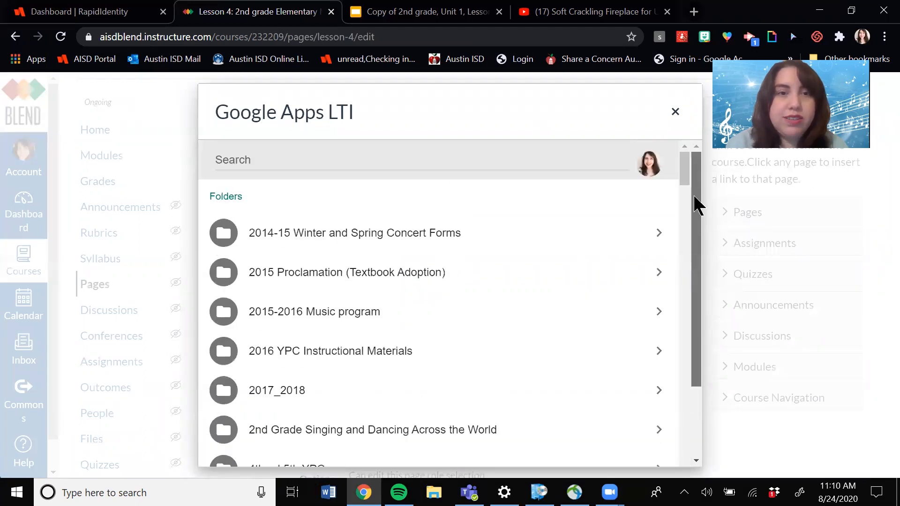
pyautogui.click(302, 158)
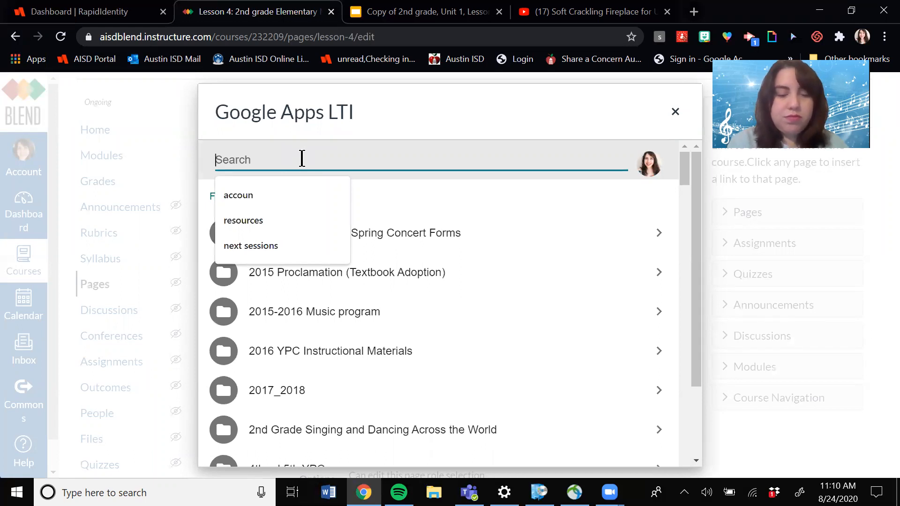
pyautogui.write('Unit 1, Lesson 1,')
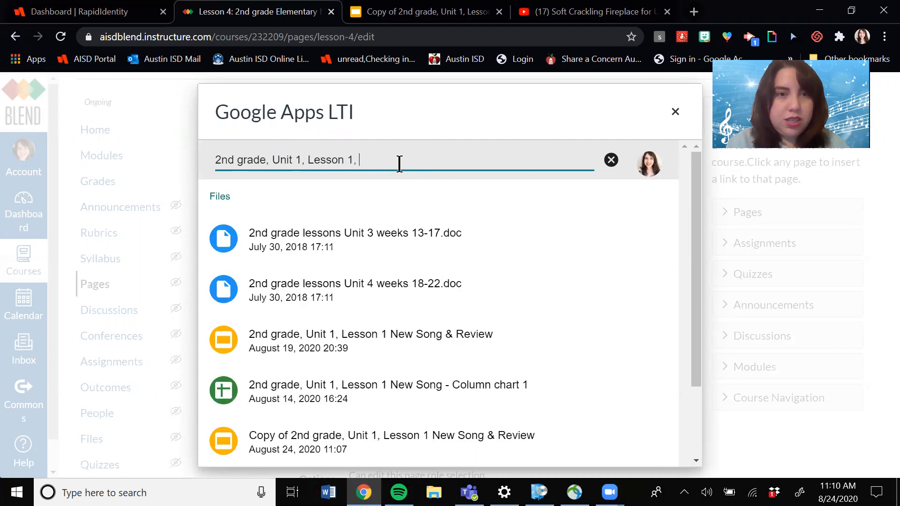
pyautogui.click(343, 352)
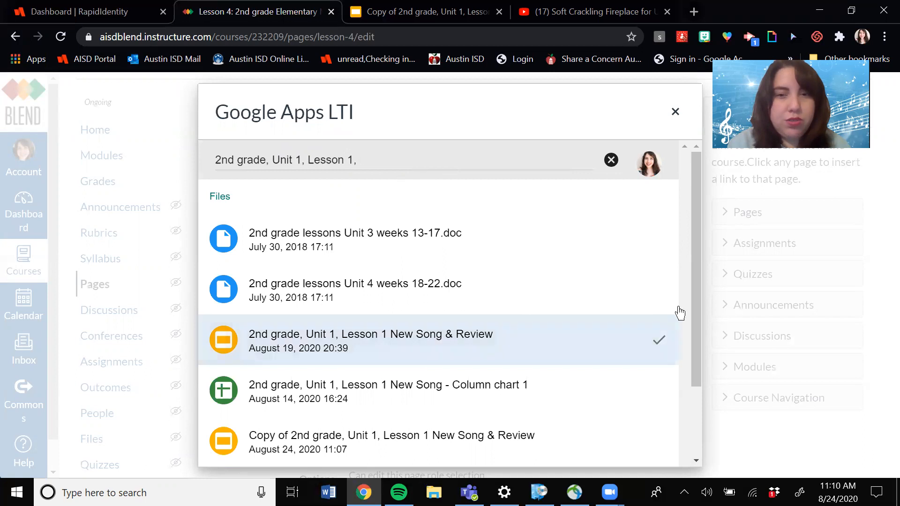
pyautogui.scroll(-1, 695, 276)
pyautogui.moveTo(696, 328); pyautogui.dragTo(699, 407)
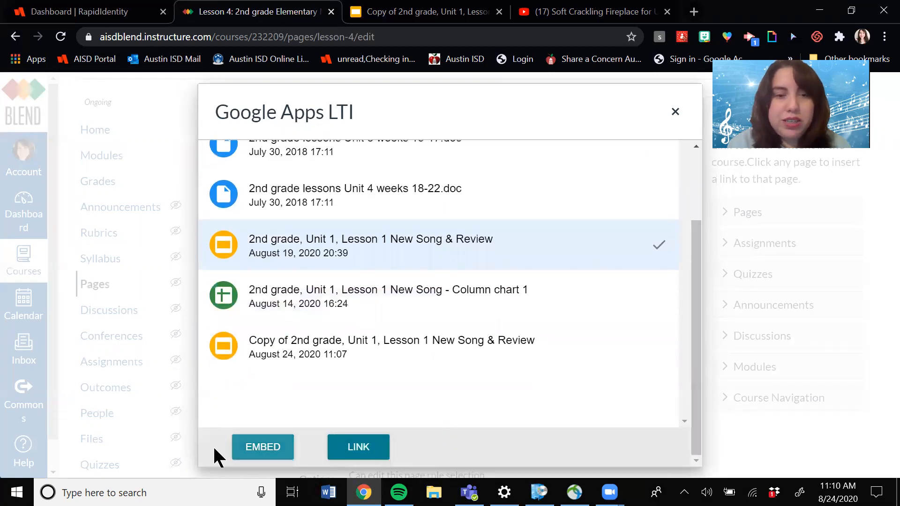
pyautogui.click(263, 451)
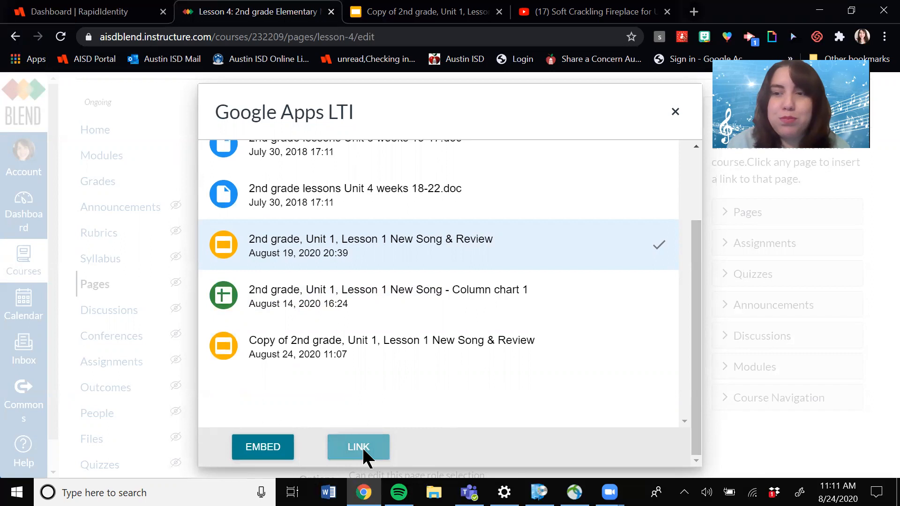
pyautogui.click(275, 452)
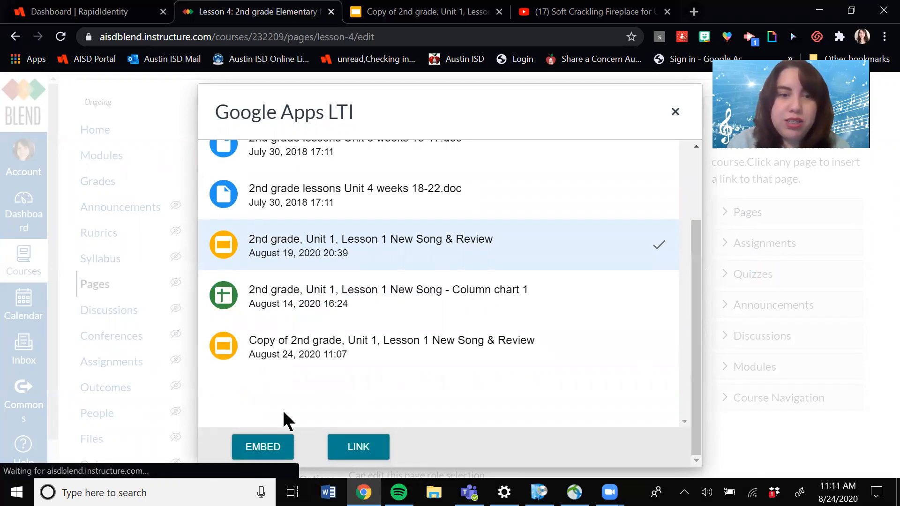
pyautogui.moveTo(655, 346)
pyautogui.mouseDown()
pyautogui.moveTo(653, 263)
pyautogui.moveTo(660, 399)
pyautogui.moveTo(654, 237)
pyautogui.moveTo(659, 352)
pyautogui.mouseUp()
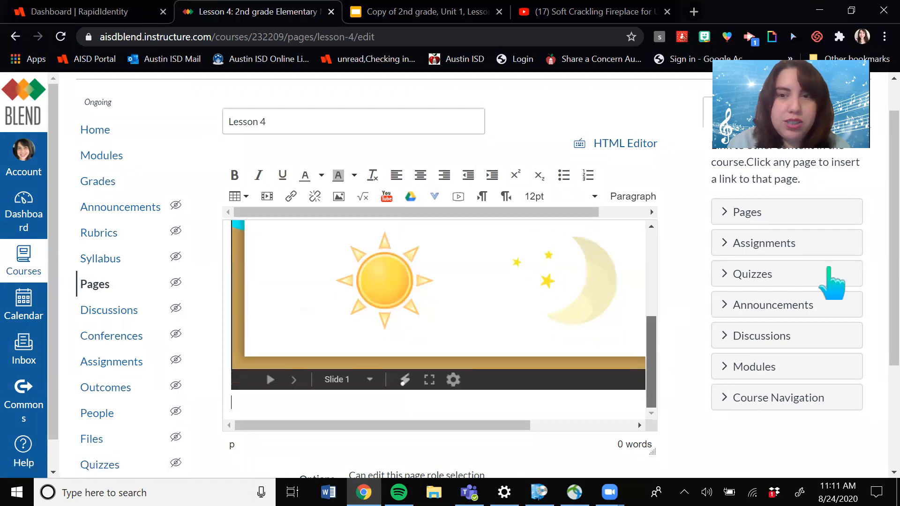
# Step: Save the Lesson 4 page and scroll down to the embedded slideshow
pyautogui.moveTo(880, 251); pyautogui.dragTo(880, 355)
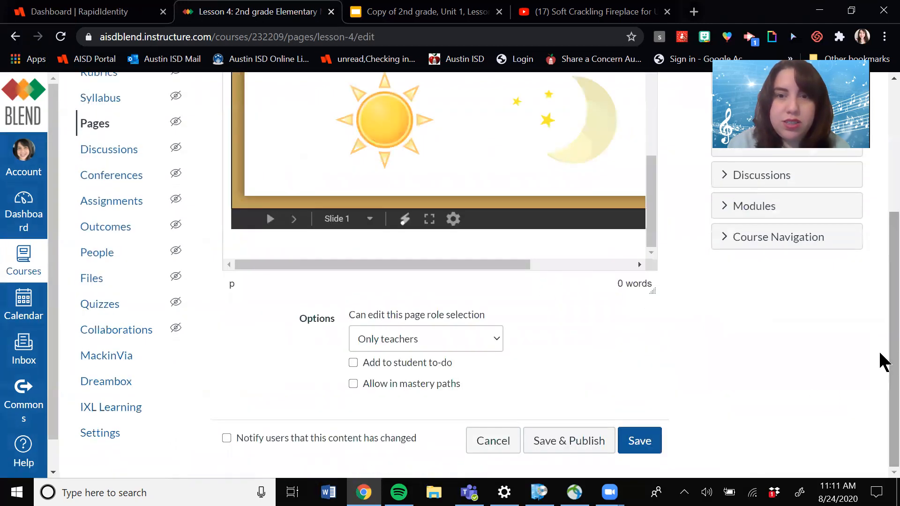
pyautogui.click(642, 443)
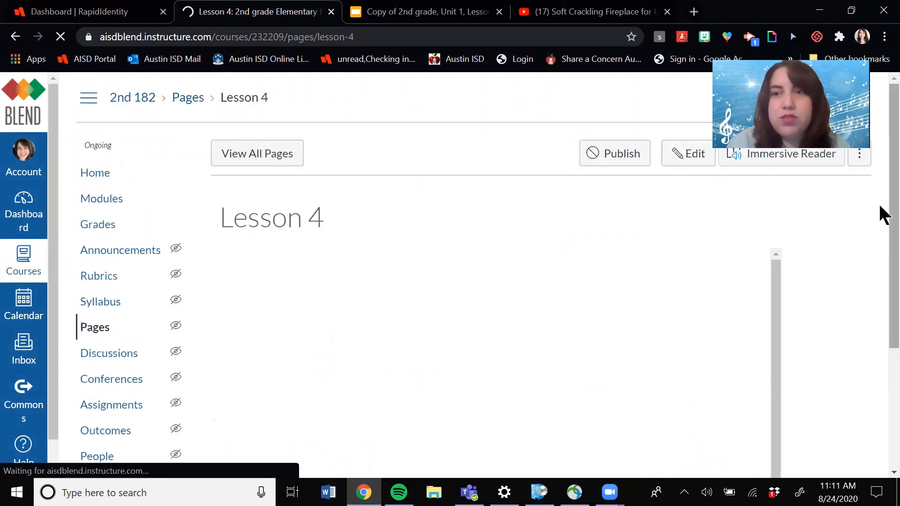
pyautogui.scroll(-2, 880, 226)
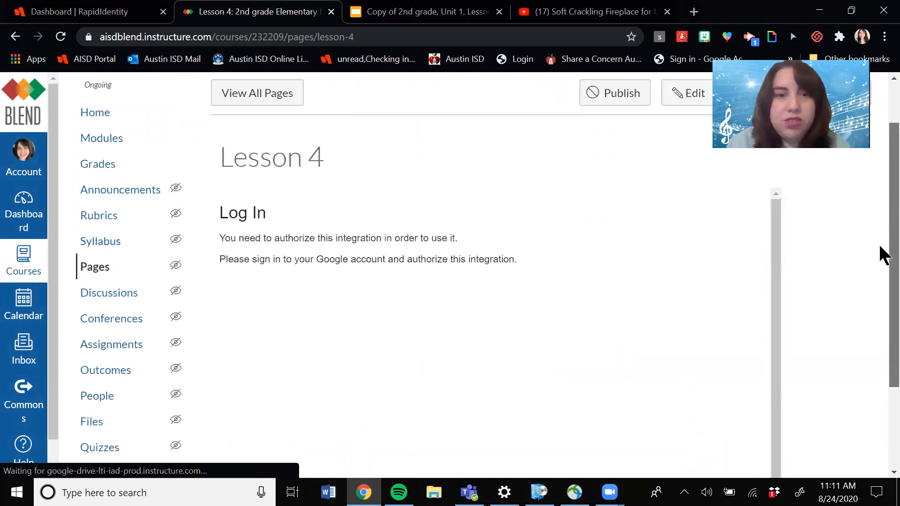
pyautogui.scroll(-1, 881, 286)
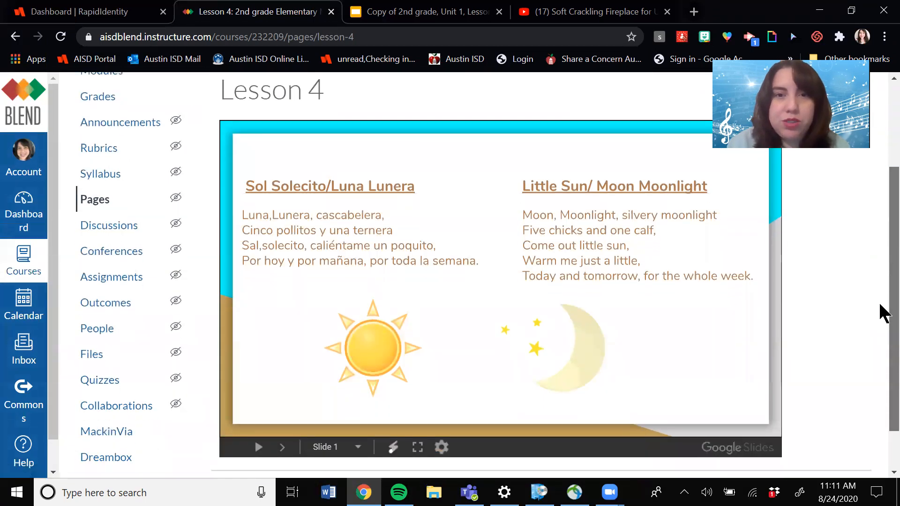
pyautogui.scroll(-1, 880, 313)
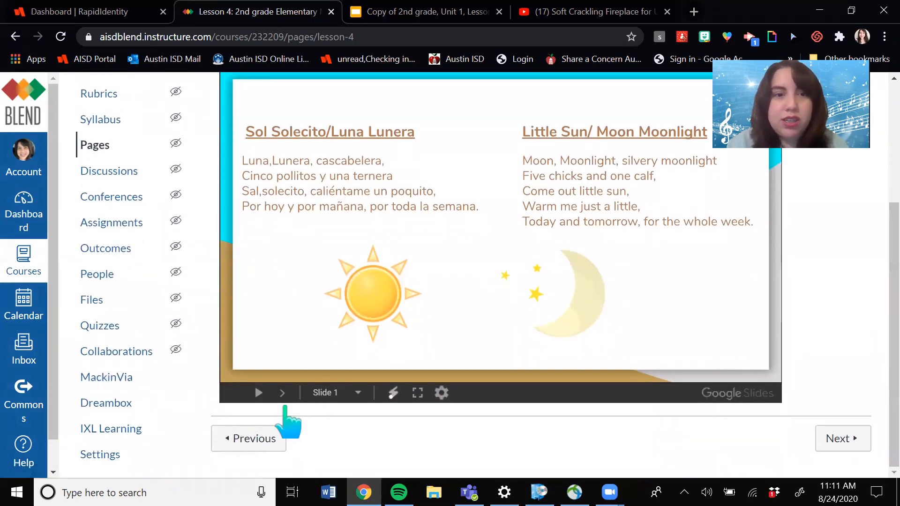
# Step: Step the slideshow forward, back, then forward to Bow Wow Wow, and return to Modules
pyautogui.click(283, 393)
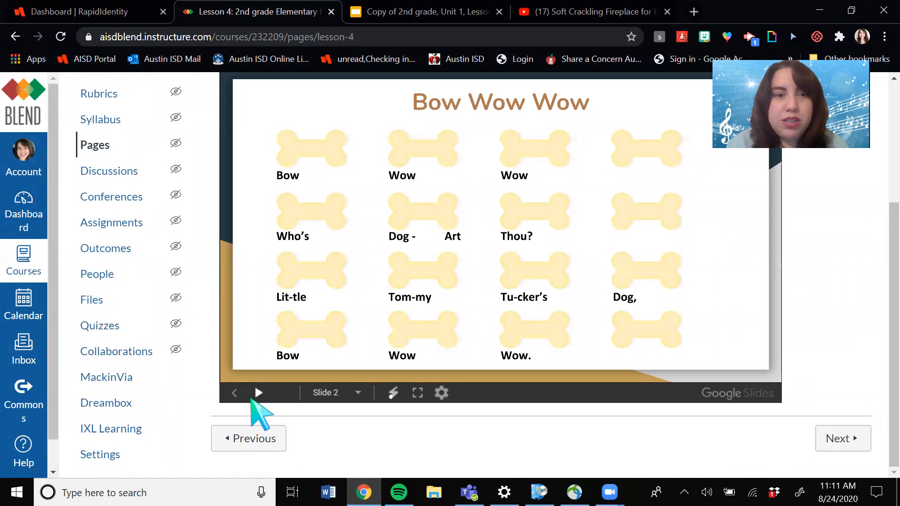
pyautogui.click(233, 393)
pyautogui.click(282, 393)
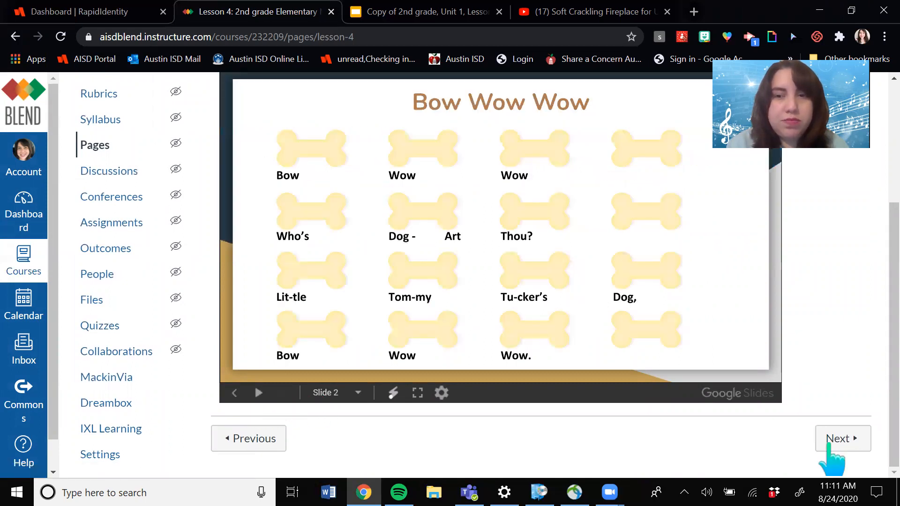
pyautogui.moveTo(884, 392); pyautogui.dragTo(878, 279)
pyautogui.click(122, 198)
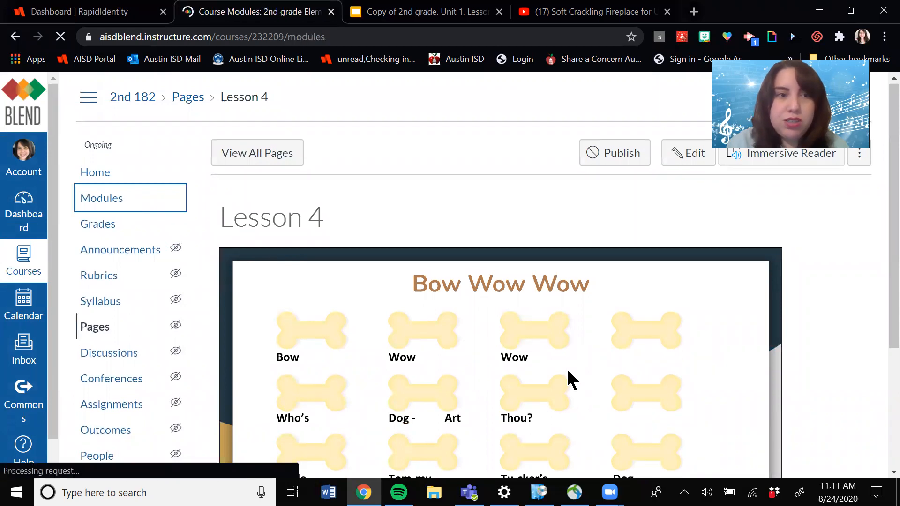
# Step: Duplicate Lesson 3 Main Page Copy and drag the new copy beneath Lesson 4
pyautogui.moveTo(881, 161); pyautogui.dragTo(884, 198)
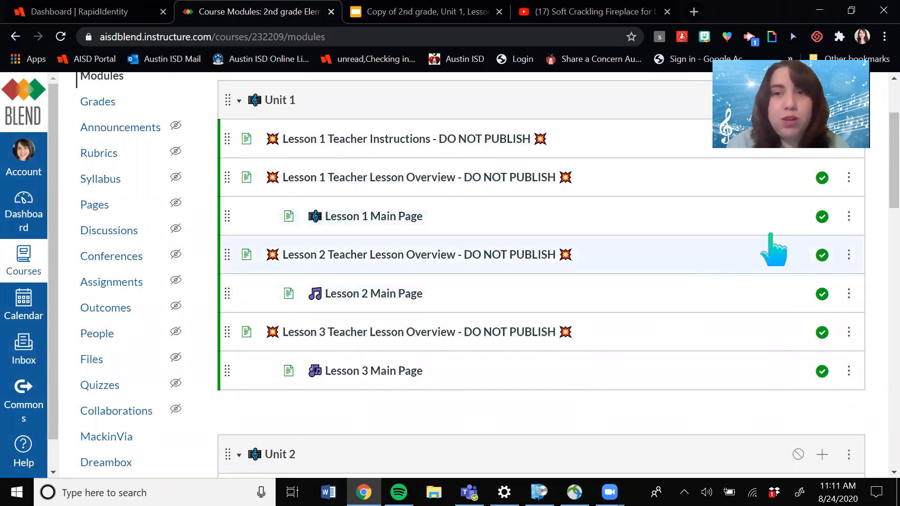
pyautogui.moveTo(881, 201); pyautogui.dragTo(880, 279)
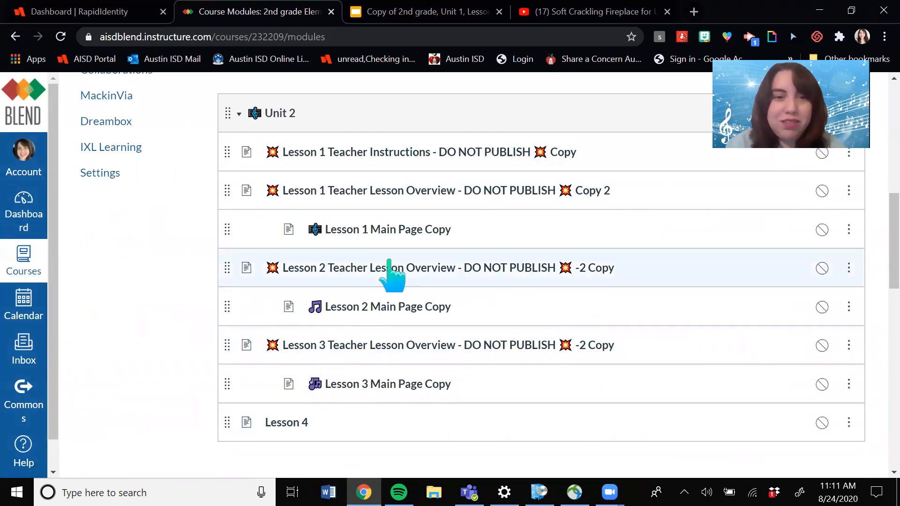
pyautogui.scroll(-1, 849, 383)
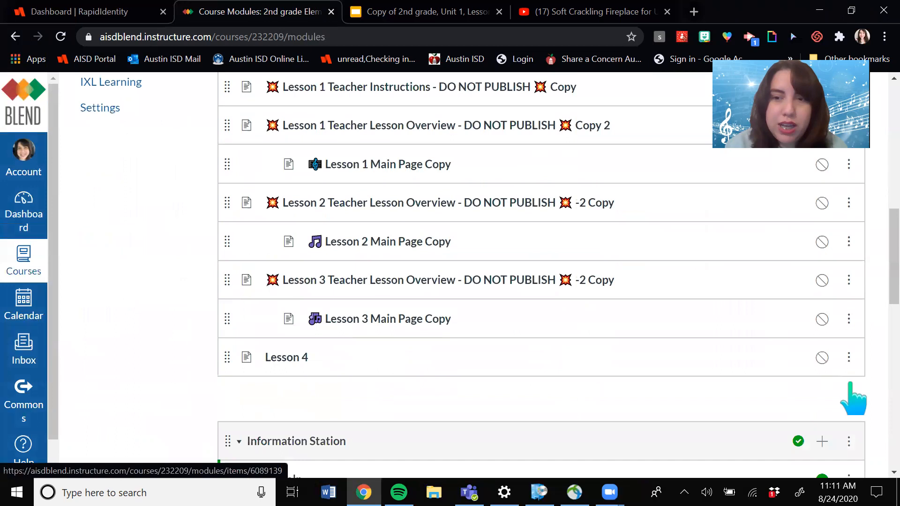
pyautogui.moveTo(881, 259); pyautogui.dragTo(881, 268)
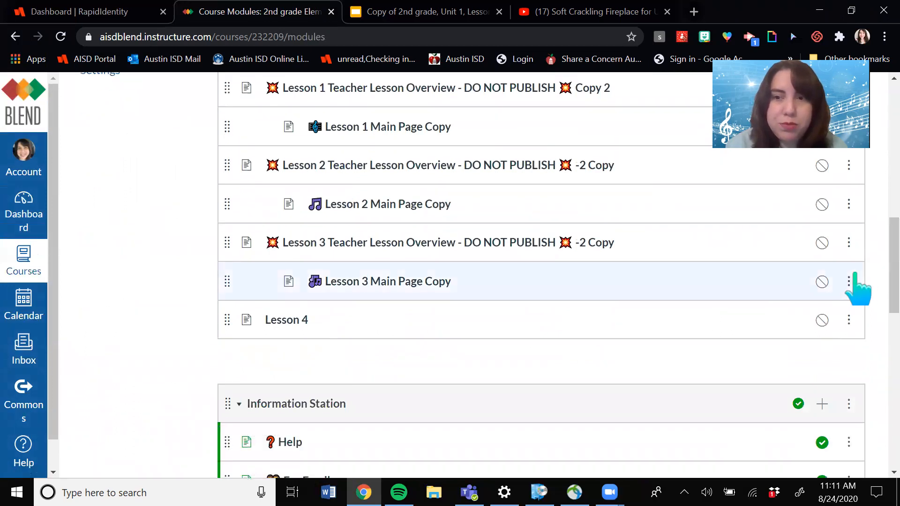
pyautogui.click(849, 280)
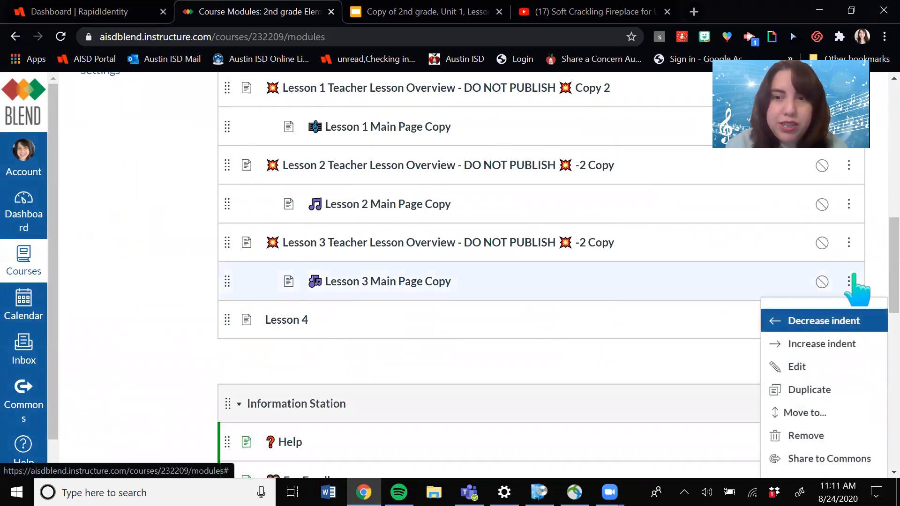
pyautogui.click(824, 390)
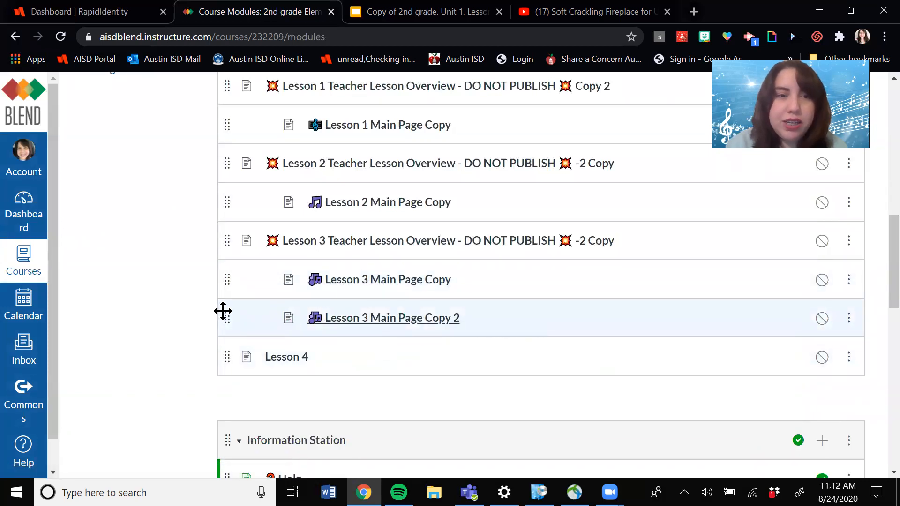
pyautogui.moveTo(230, 316); pyautogui.dragTo(241, 381)
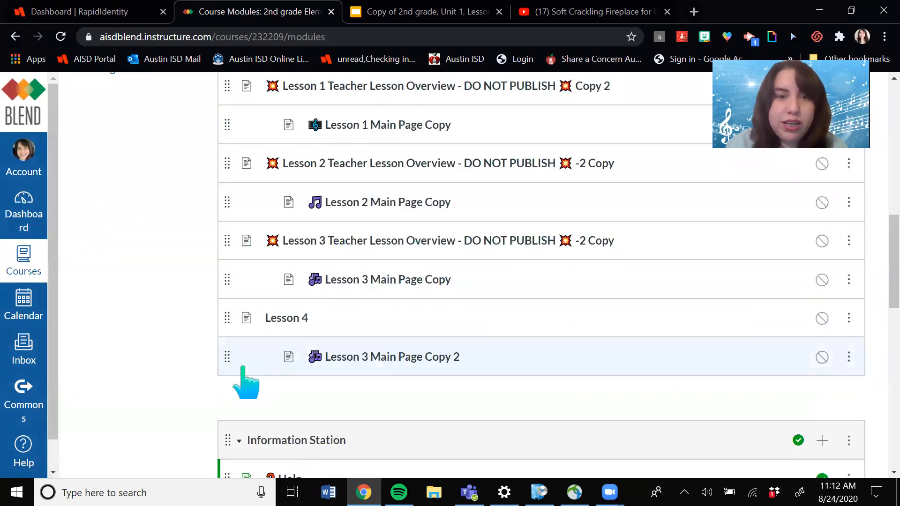
# Step: Rename the duplicated page to 'Lesson 4 Main Page'
pyautogui.click(849, 359)
pyautogui.click(796, 441)
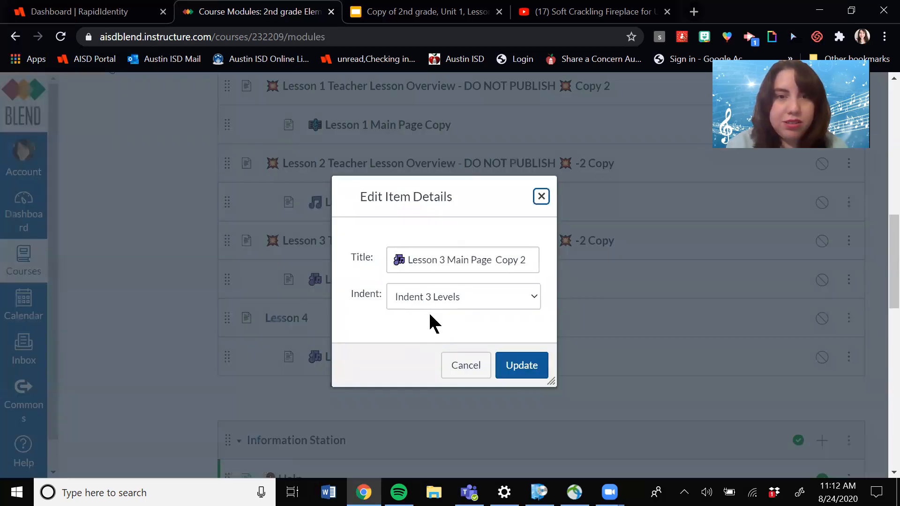
pyautogui.click(534, 257)
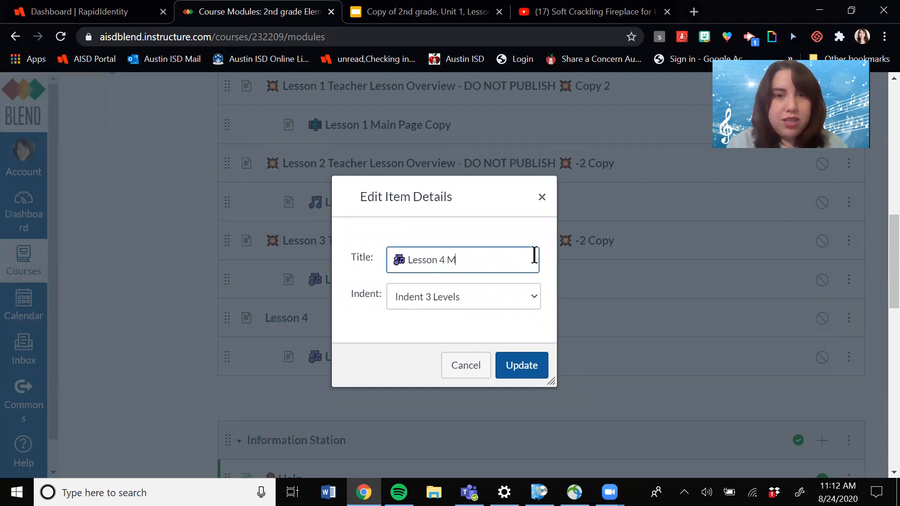
pyautogui.click(527, 368)
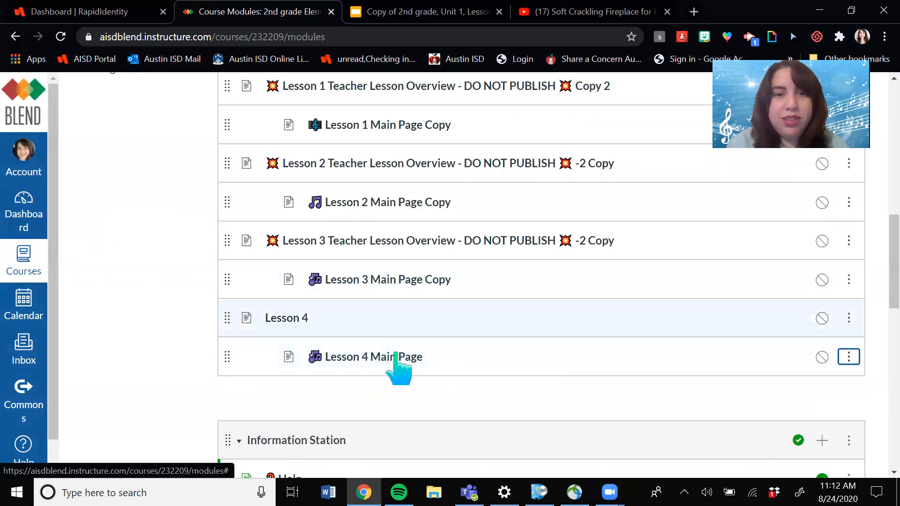
# Step: Decrease, then re-increase, the indent of Lesson 4 Main Page so it stays under Lesson 4
pyautogui.moveTo(890, 255)
pyautogui.mouseDown()
pyautogui.moveTo(890, 225)
pyautogui.moveTo(885, 287)
pyautogui.moveTo(879, 263)
pyautogui.mouseUp()
pyautogui.click(848, 363)
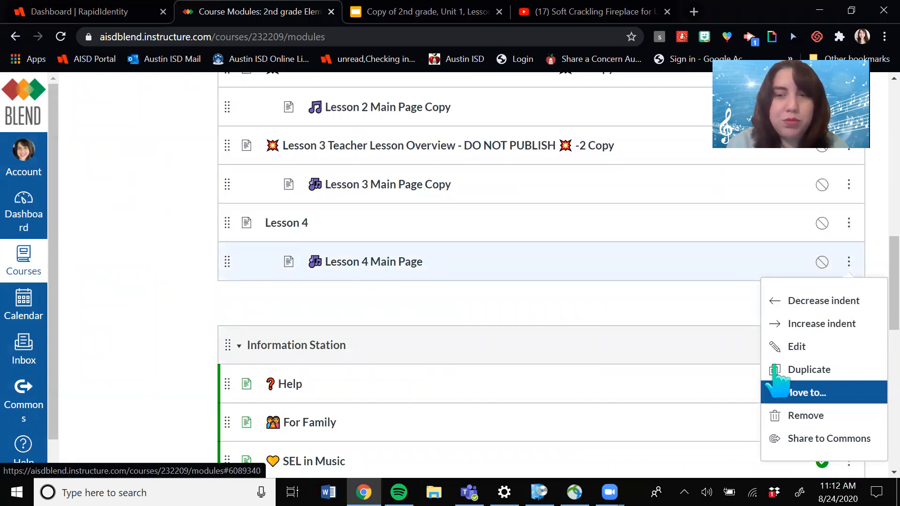
pyautogui.click(814, 302)
pyautogui.click(849, 261)
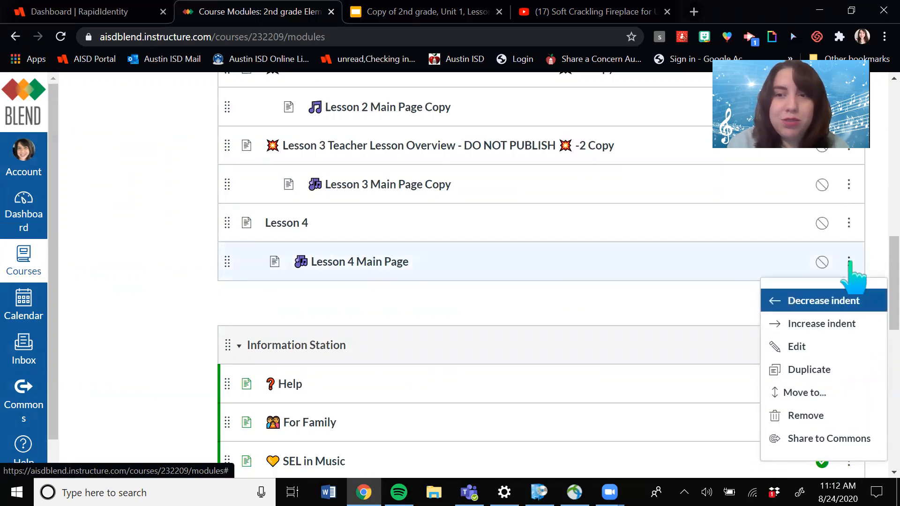
pyautogui.click(834, 324)
pyautogui.scroll(1, 881, 272)
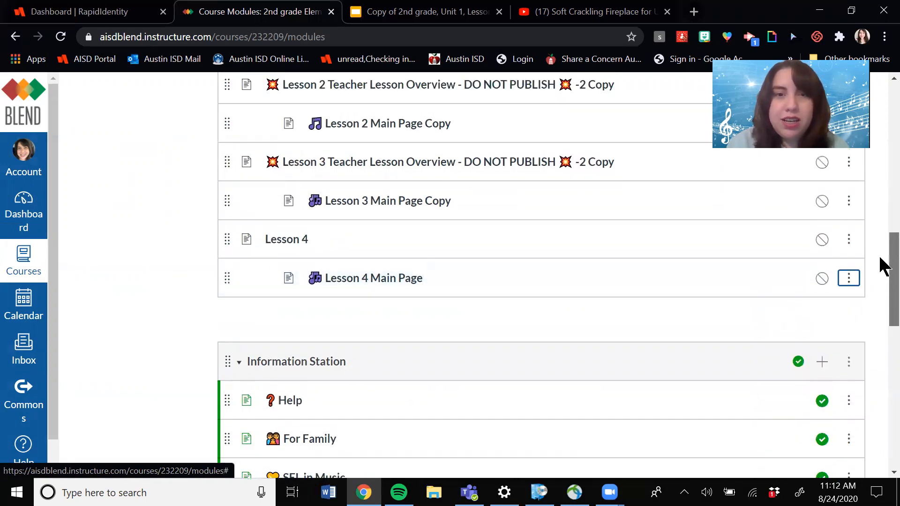
pyautogui.scroll(12, 881, 267)
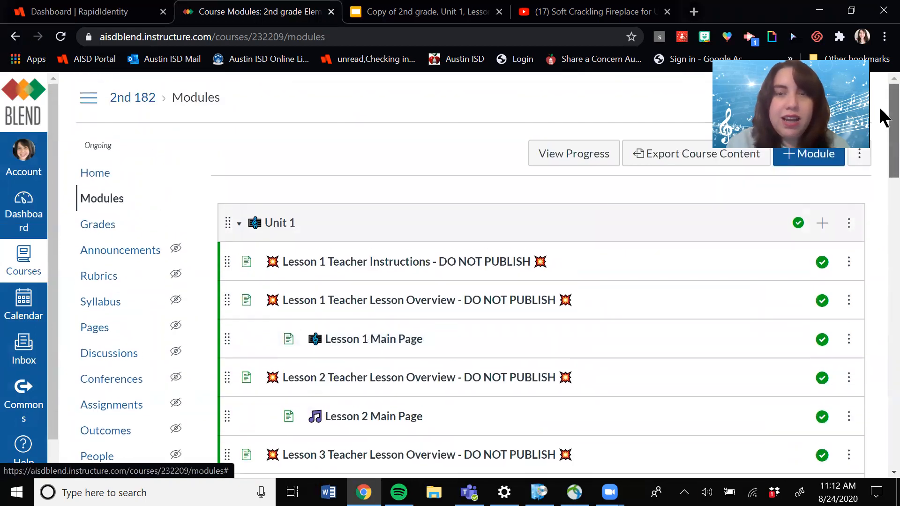
# Step: Browse the course modules list, then switch to the Commons search page
pyautogui.scroll(-1, 880, 123)
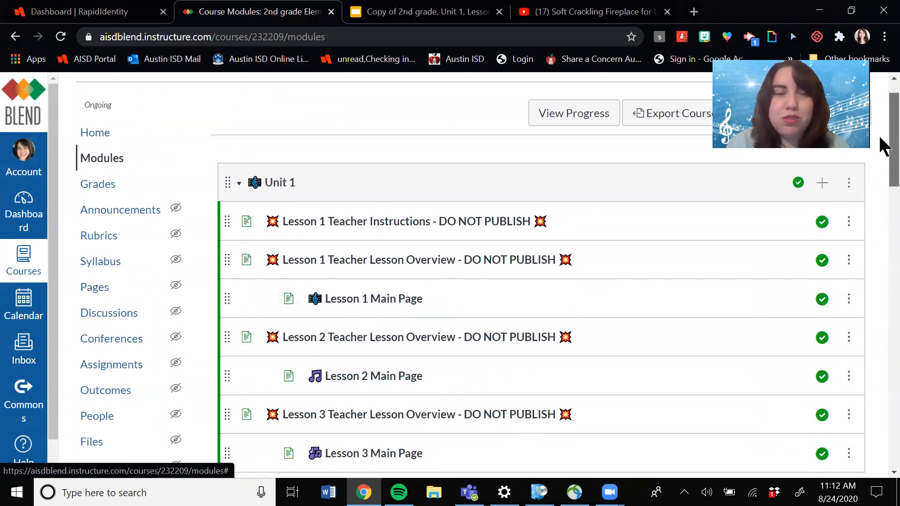
pyautogui.scroll(-2, 879, 140)
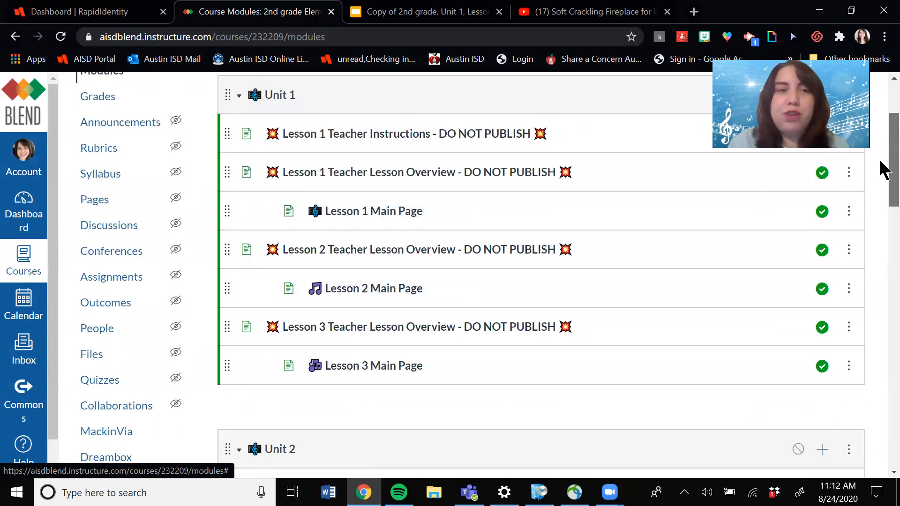
pyautogui.scroll(-1, 880, 173)
pyautogui.scroll(3, 880, 172)
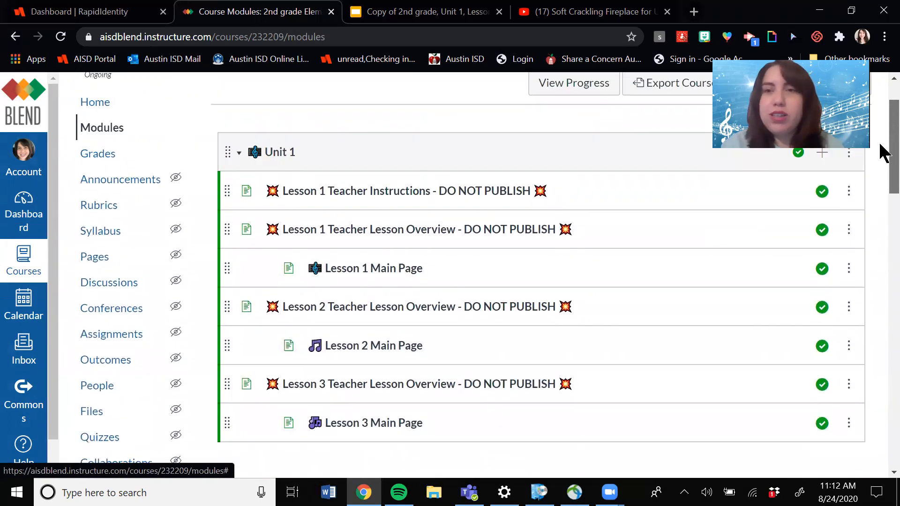
pyautogui.scroll(-1, 881, 161)
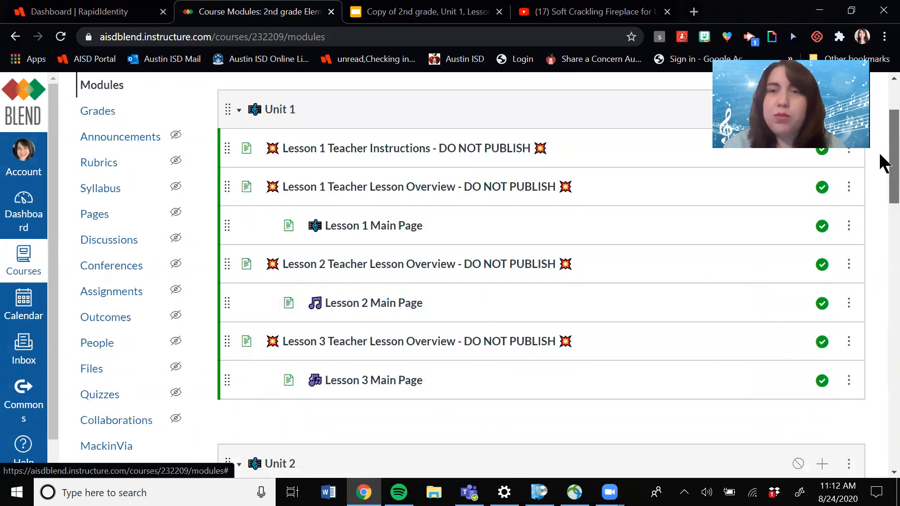
pyautogui.scroll(-1, 881, 160)
pyautogui.scroll(4, 880, 141)
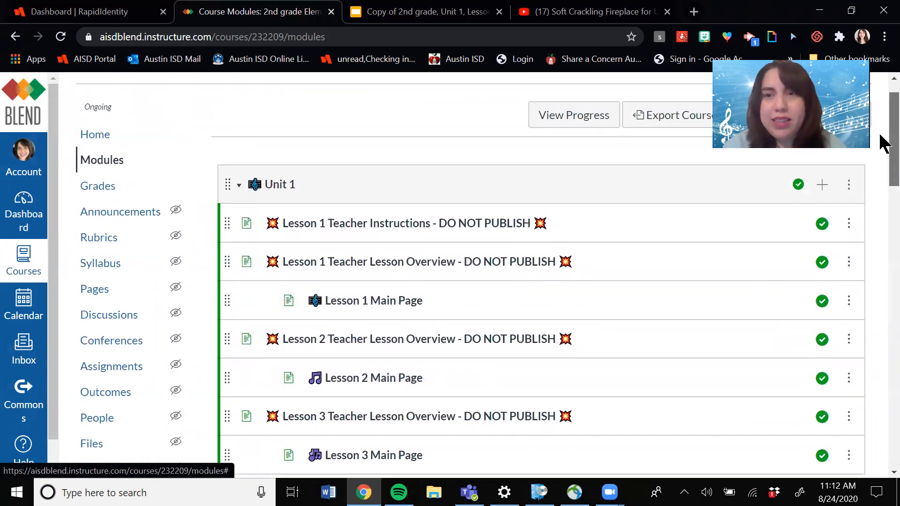
pyautogui.scroll(-4, 881, 146)
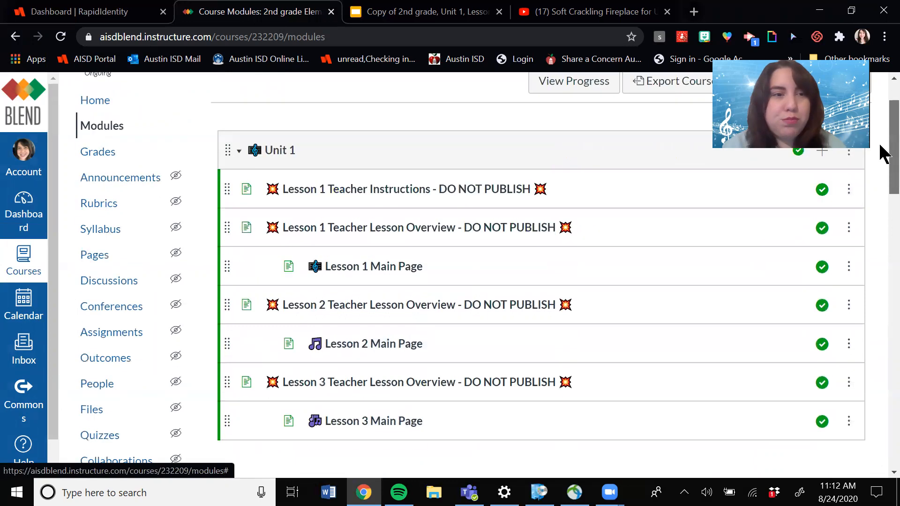
pyautogui.click(14, 396)
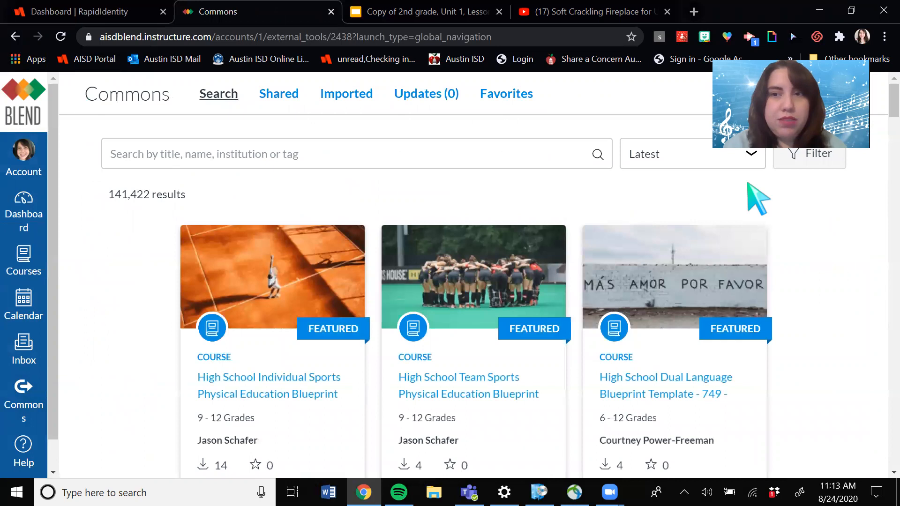
# Step: Filter Commons results to items shared with BLEND - Austin ISD
pyautogui.click(806, 162)
pyautogui.moveTo(880, 162); pyautogui.dragTo(880, 353)
pyautogui.click(378, 391)
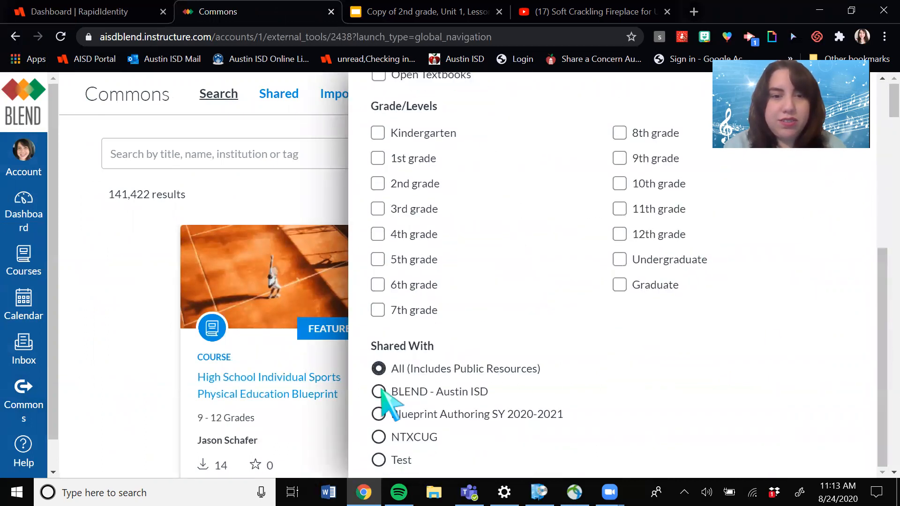
pyautogui.moveTo(879, 358); pyautogui.dragTo(883, 158)
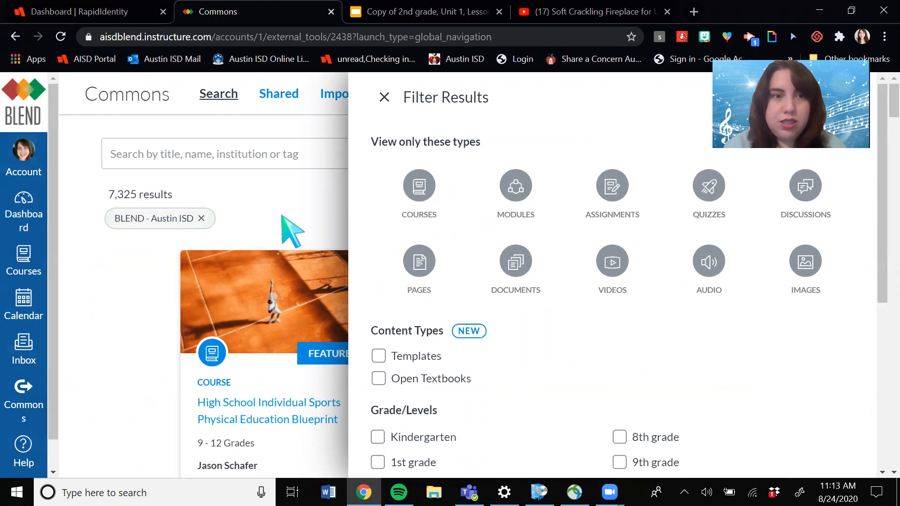
pyautogui.click(297, 217)
# Step: Search Commons for 'Mus' and scroll through the results
pyautogui.click(289, 155)
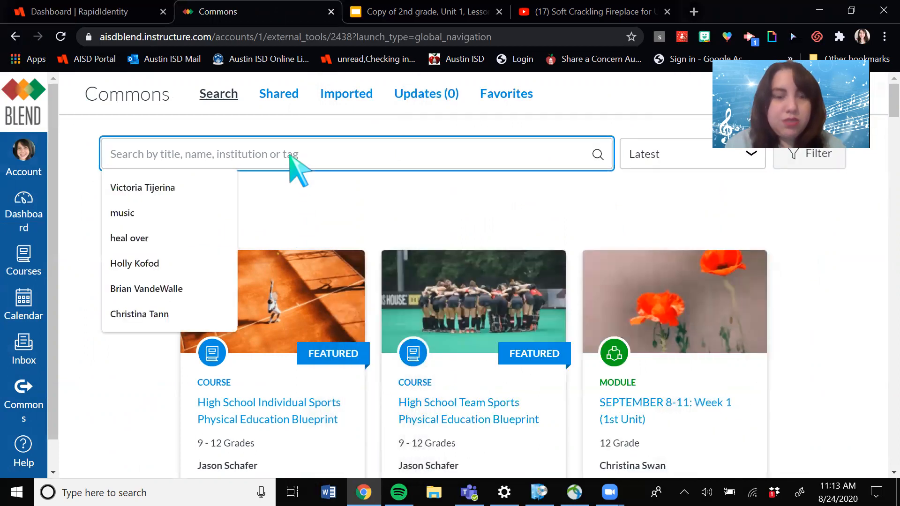
pyautogui.write('Music')
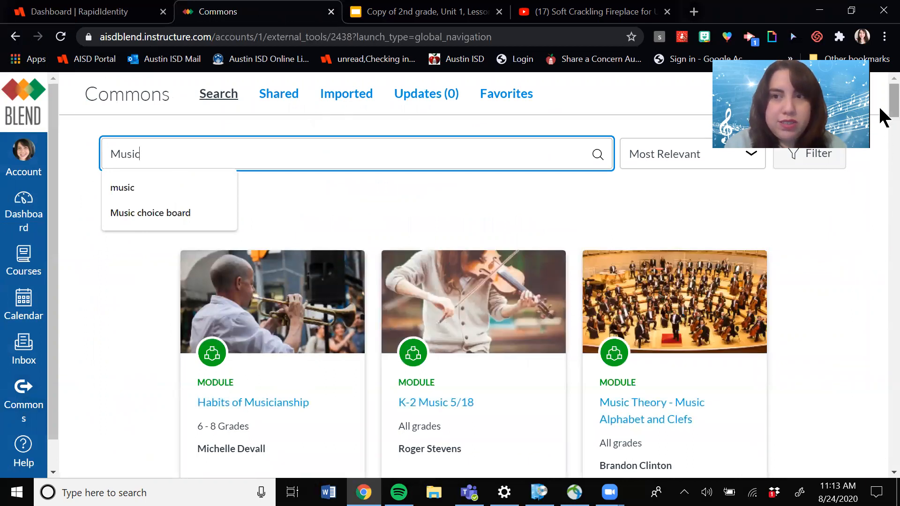
pyautogui.scroll(-6, 879, 140)
pyautogui.scroll(-8, 880, 141)
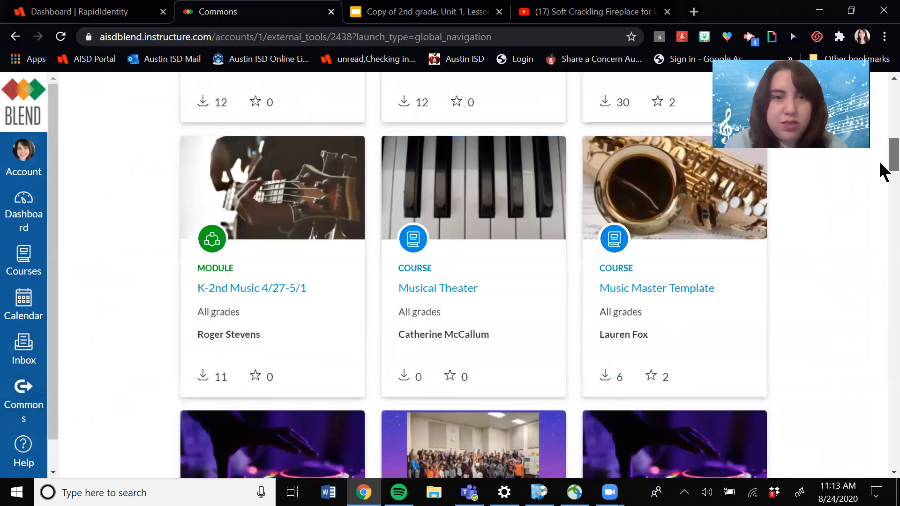
pyautogui.scroll(-7, 880, 180)
pyautogui.scroll(-3, 884, 201)
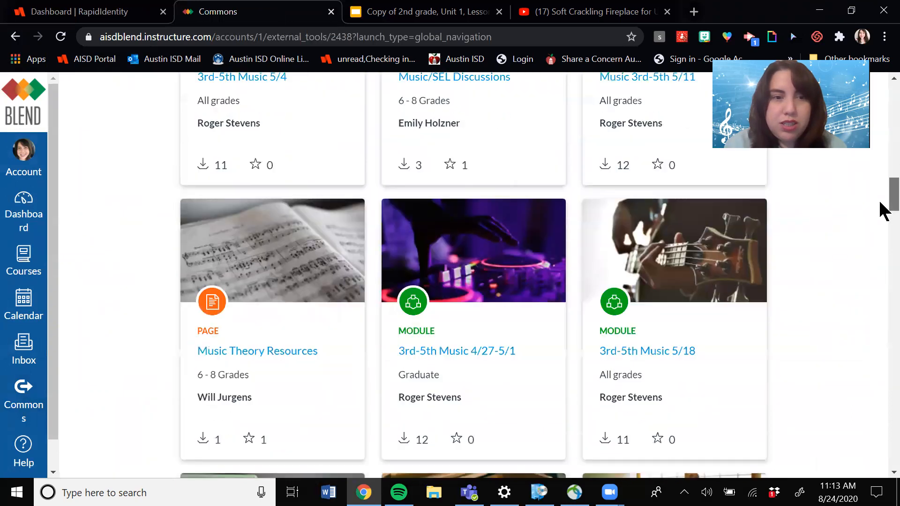
pyautogui.moveTo(879, 202); pyautogui.dragTo(880, 37)
# Step: Correct the search to 'Austin ISD Music' and rerun it, narrowing to 2 results
pyautogui.doubleClick(215, 166)
pyautogui.write('Austin Isd')
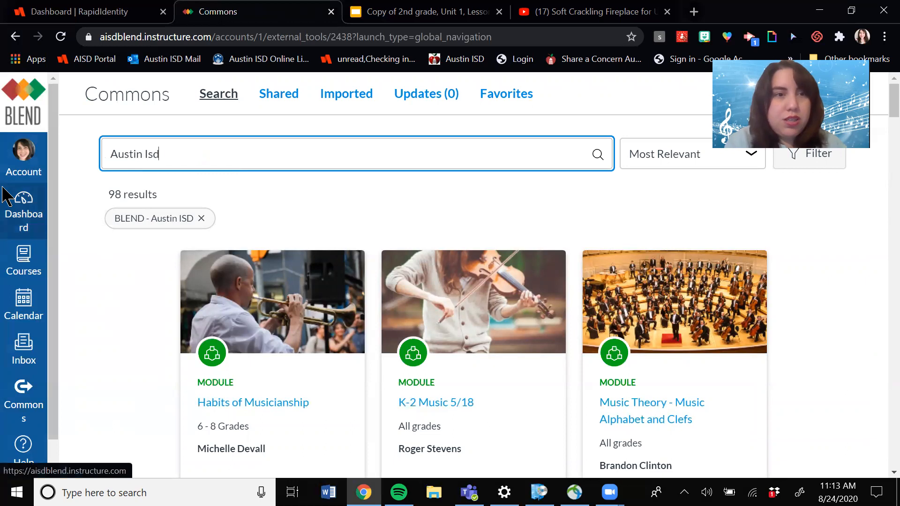
pyautogui.press('Return')
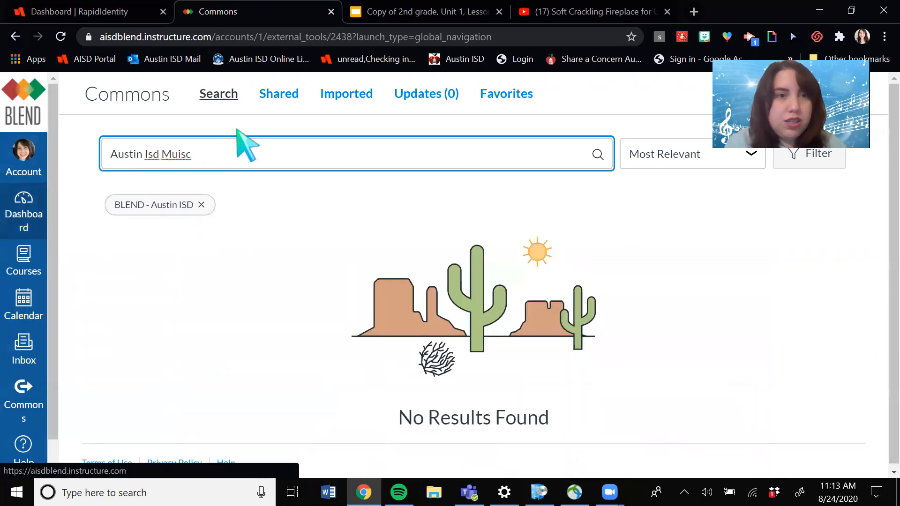
pyautogui.press('Tab')
pyautogui.click(198, 145)
pyautogui.press('BackSpace')
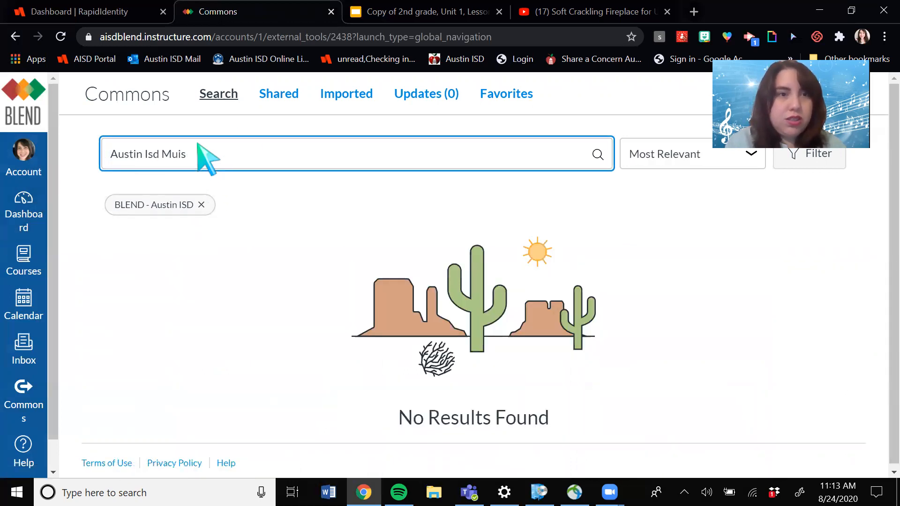
pyautogui.write('SD')
pyautogui.press('Return')
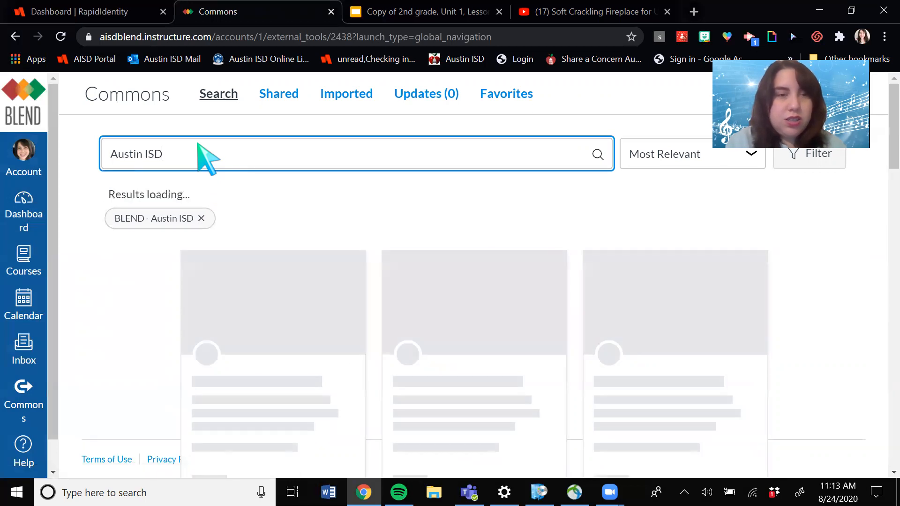
pyautogui.write('Music')
pyautogui.press('Return')
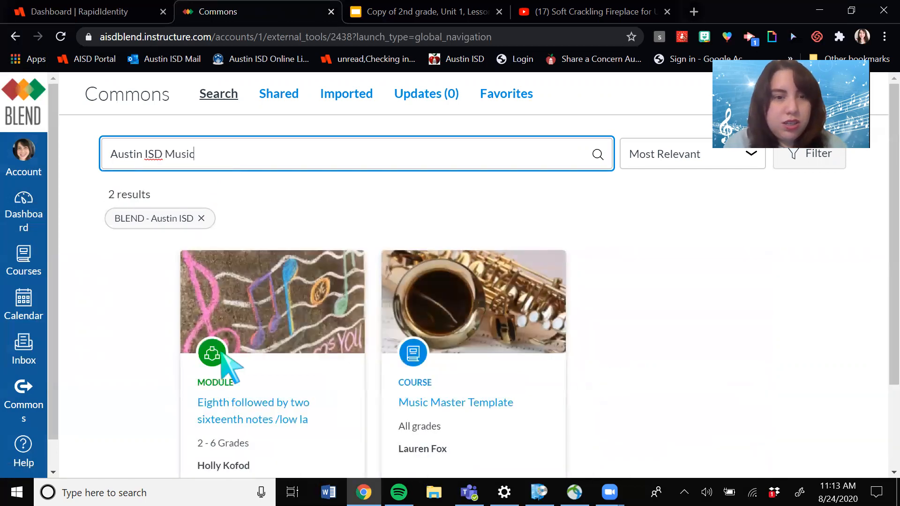
pyautogui.moveTo(890, 221); pyautogui.dragTo(891, 301)
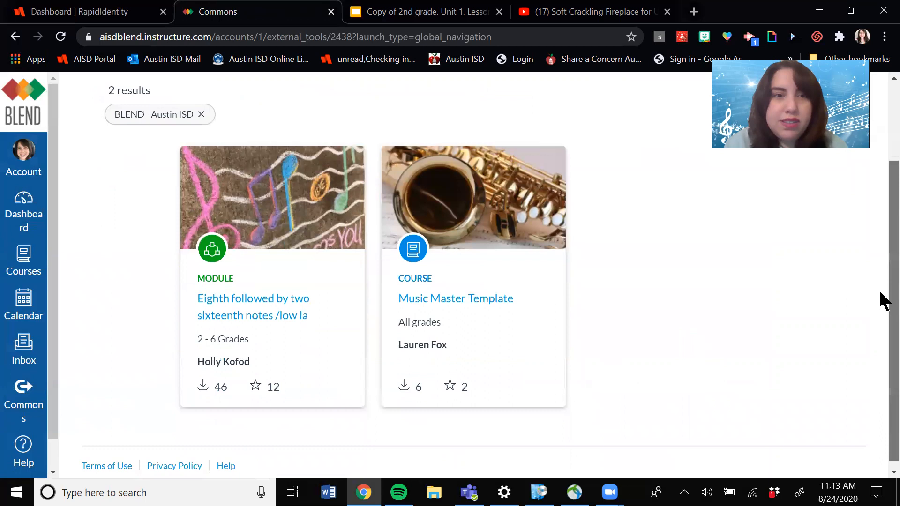
# Step: Import the 'Eighth followed by two sixteenth notes /low la' module into the 2nd grade Elementary Music Blueprint Template course
pyautogui.click(294, 310)
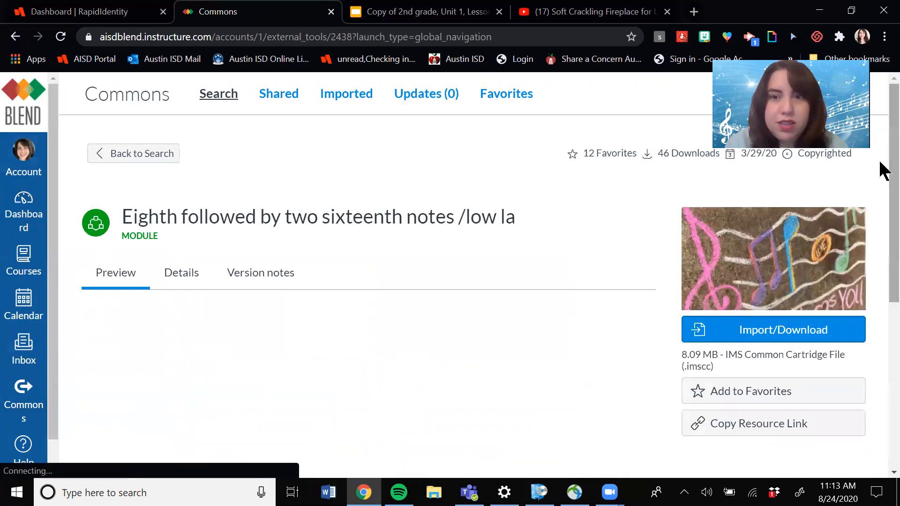
pyautogui.scroll(-2, 879, 213)
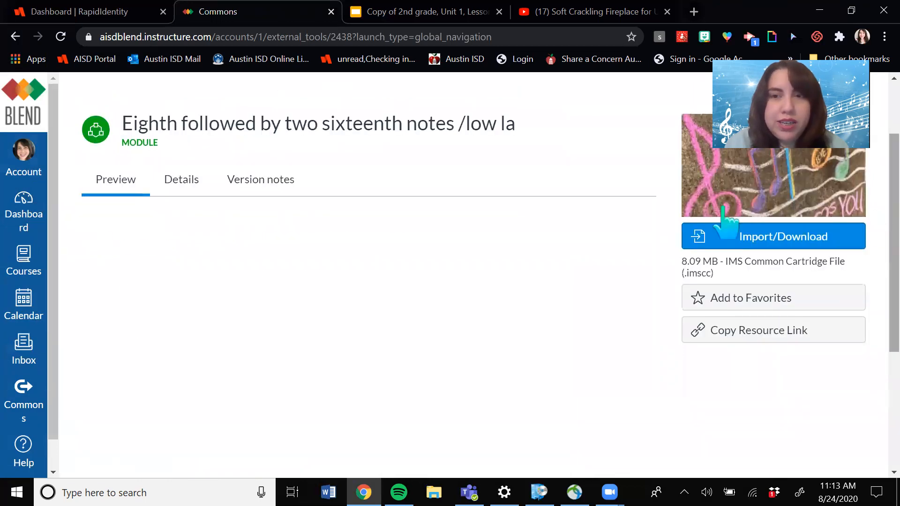
pyautogui.moveTo(643, 273); pyautogui.dragTo(676, 201)
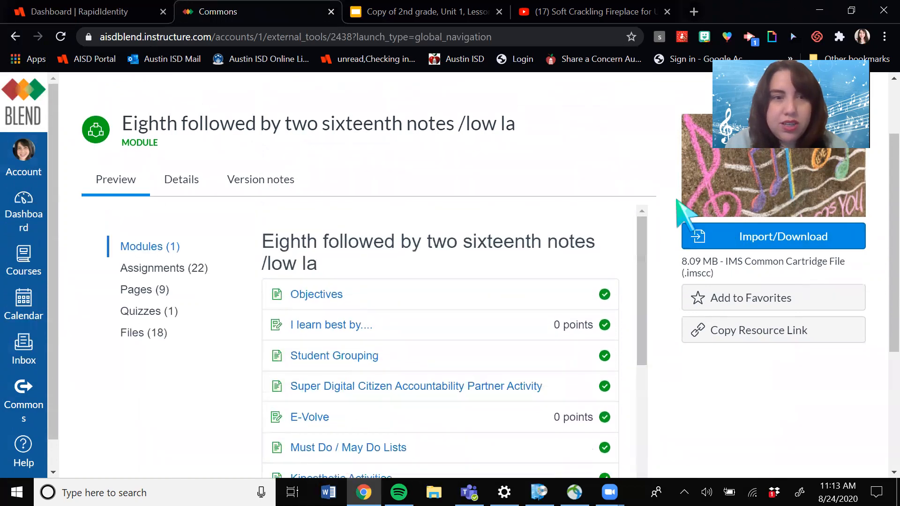
pyautogui.click(766, 238)
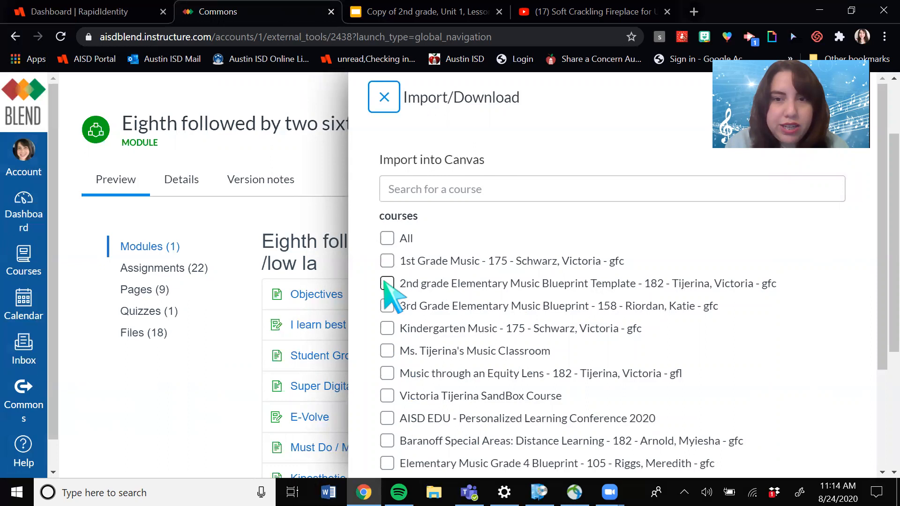
pyautogui.click(387, 283)
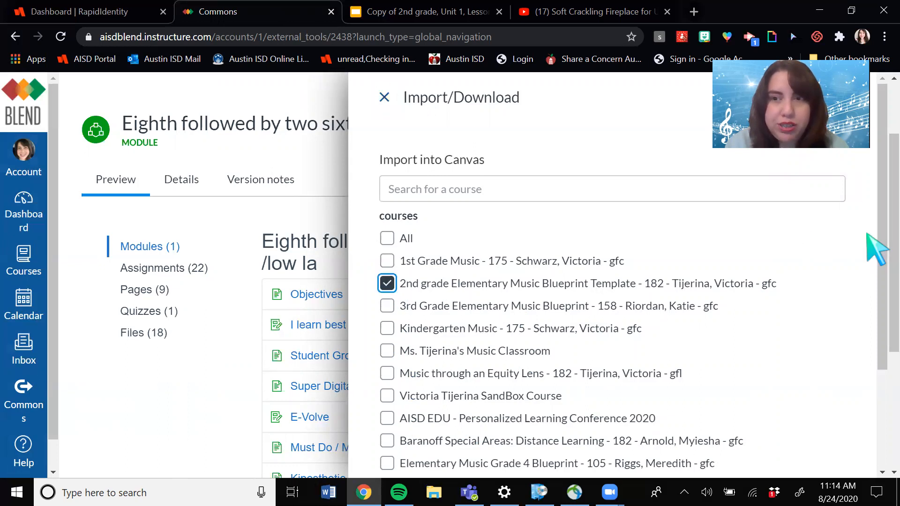
pyautogui.moveTo(880, 245); pyautogui.dragTo(883, 349)
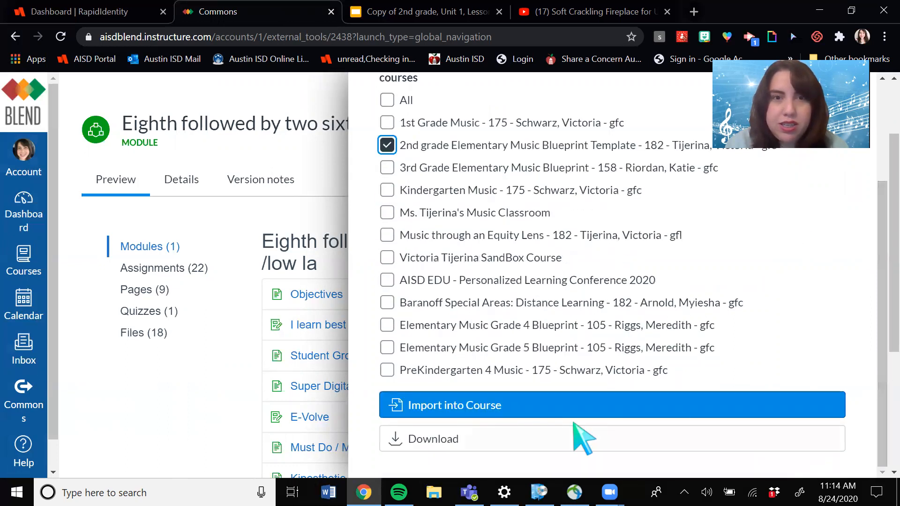
pyautogui.click(517, 404)
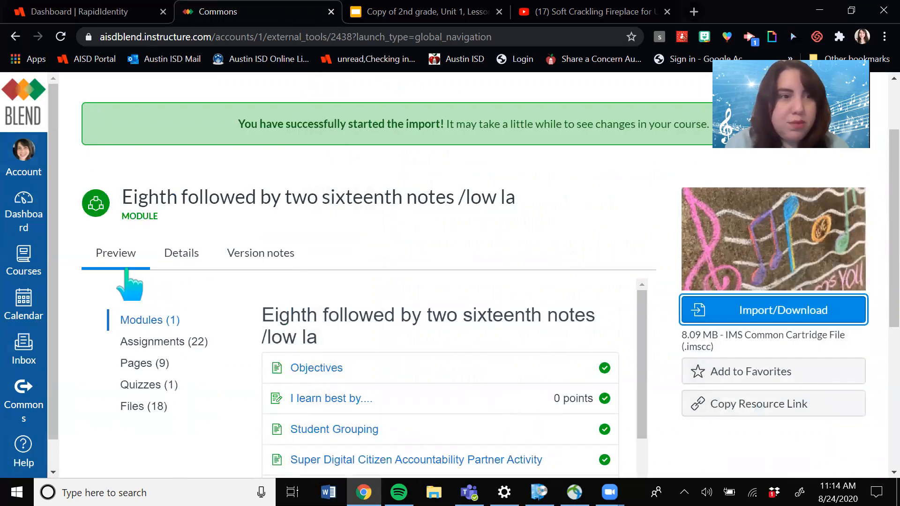
pyautogui.click(29, 204)
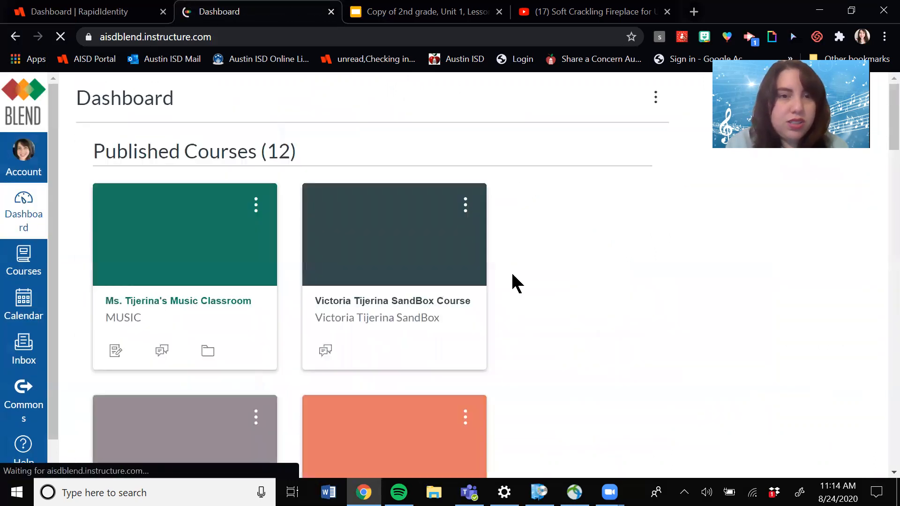
# Step: Open the 2nd grade music course's Objectives page from Modules and start editing it
pyautogui.moveTo(884, 134); pyautogui.dragTo(884, 399)
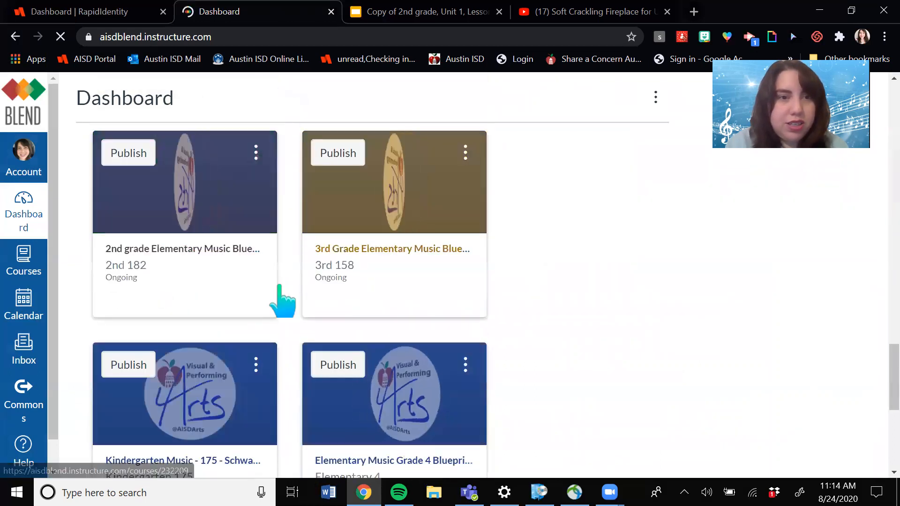
pyautogui.click(238, 255)
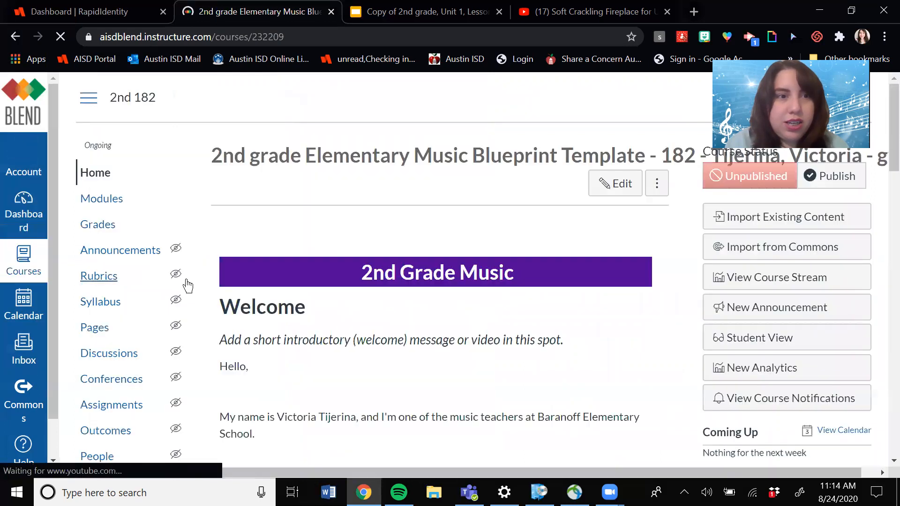
pyautogui.click(103, 198)
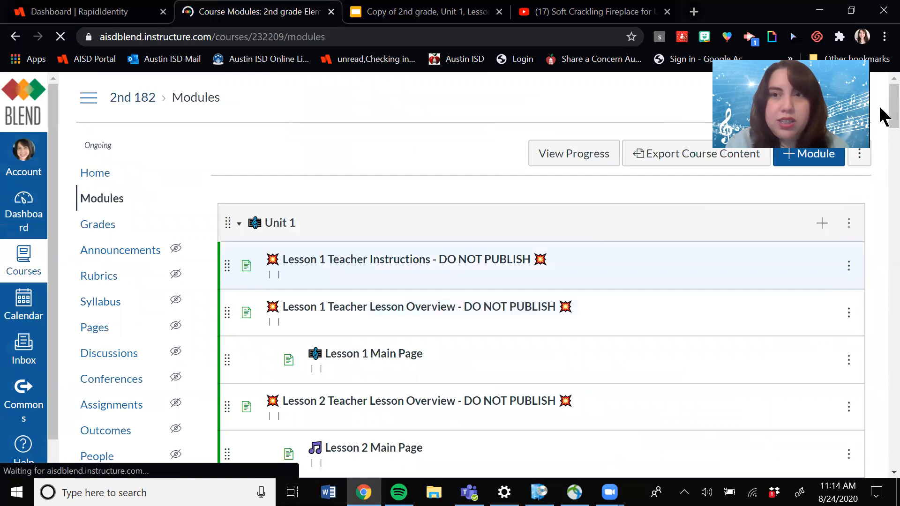
pyautogui.moveTo(884, 116); pyautogui.dragTo(883, 303)
pyautogui.click(307, 201)
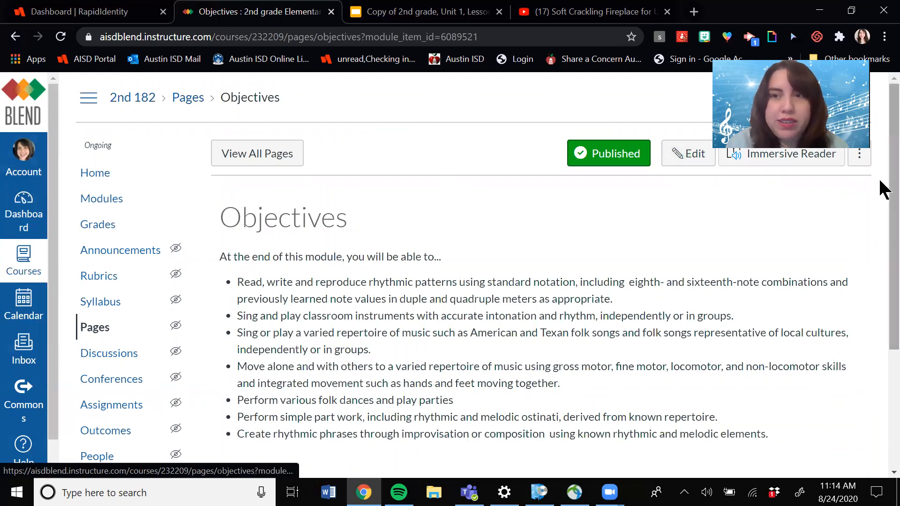
pyautogui.click(687, 154)
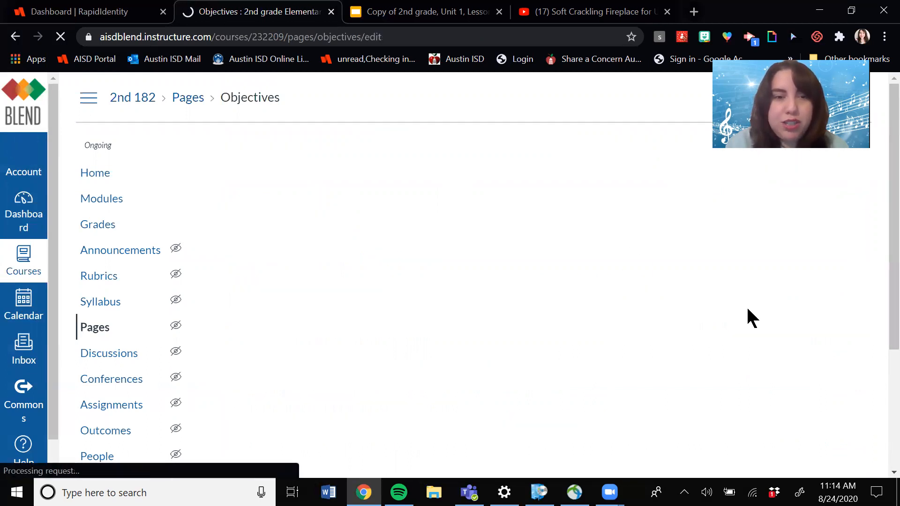
pyautogui.moveTo(892, 201); pyautogui.dragTo(880, 238)
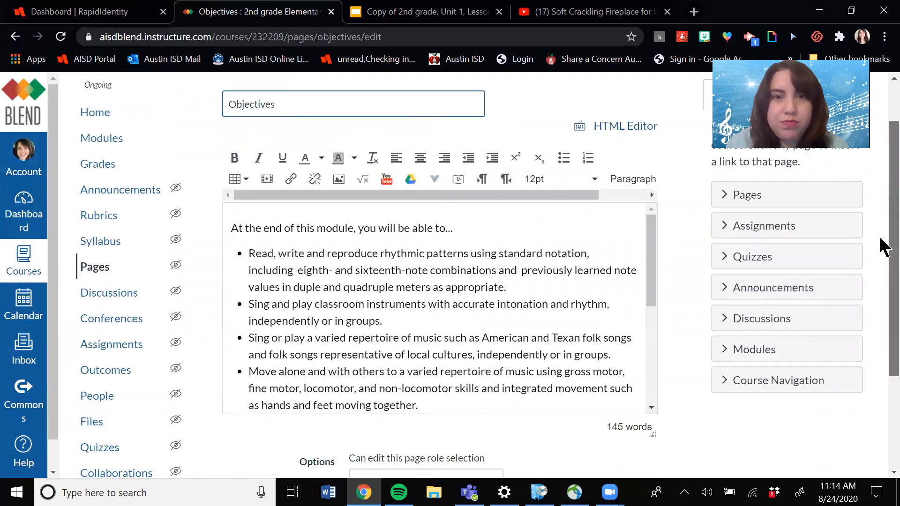
pyautogui.moveTo(651, 238); pyautogui.dragTo(667, 209)
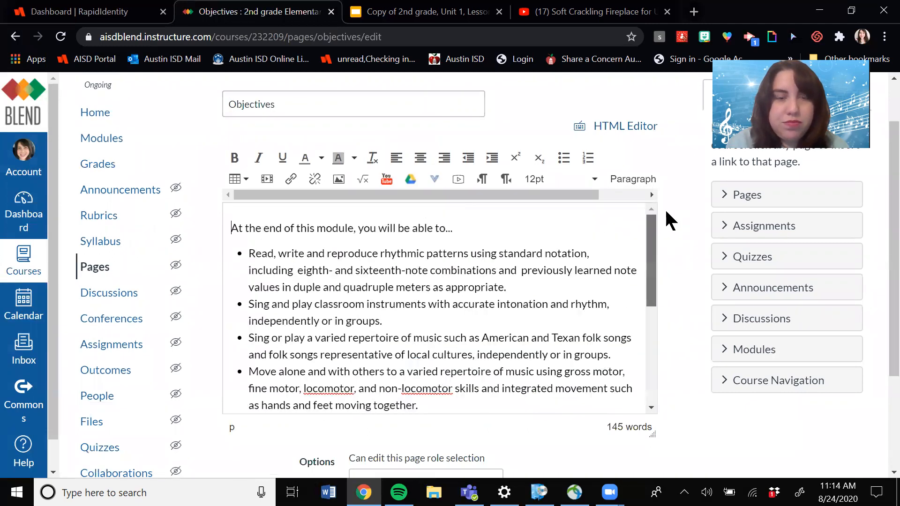
# Step: Return to the course Modules and open Unit 2's Lesson 1 Main Page Copy
pyautogui.click(117, 140)
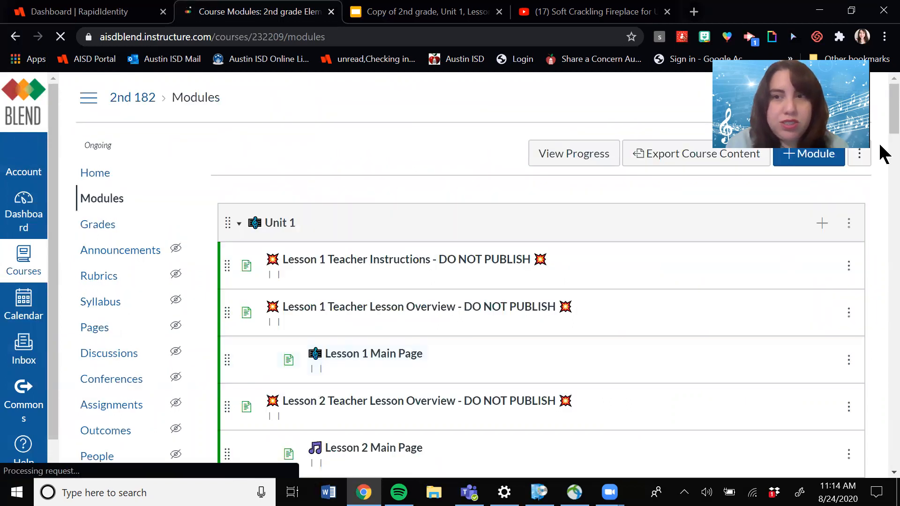
pyautogui.moveTo(883, 120); pyautogui.dragTo(880, 167)
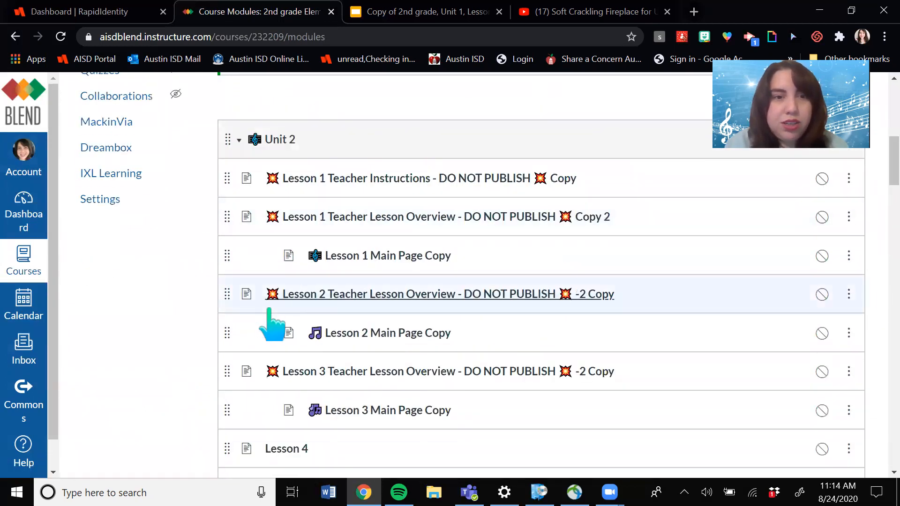
pyautogui.moveTo(228, 291)
pyautogui.mouseDown()
pyautogui.moveTo(227, 247)
pyautogui.moveTo(237, 301)
pyautogui.mouseUp()
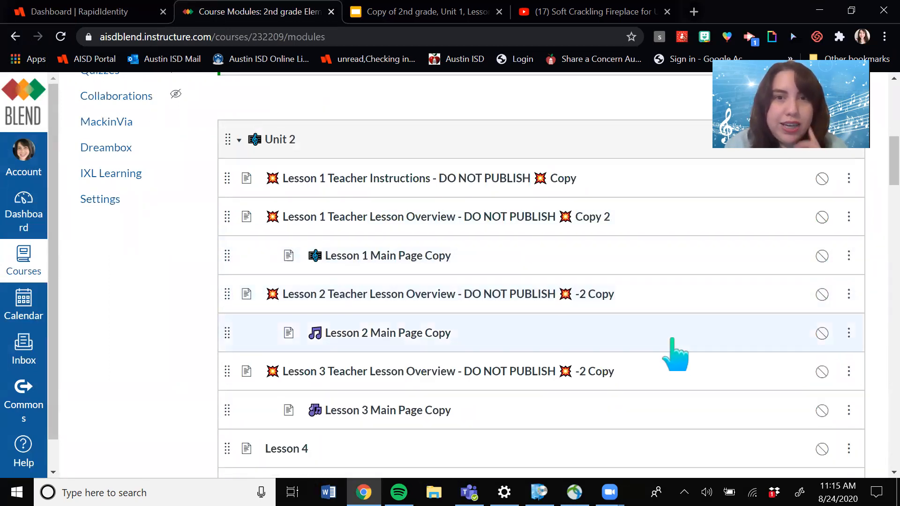
pyautogui.moveTo(880, 173); pyautogui.dragTo(885, 179)
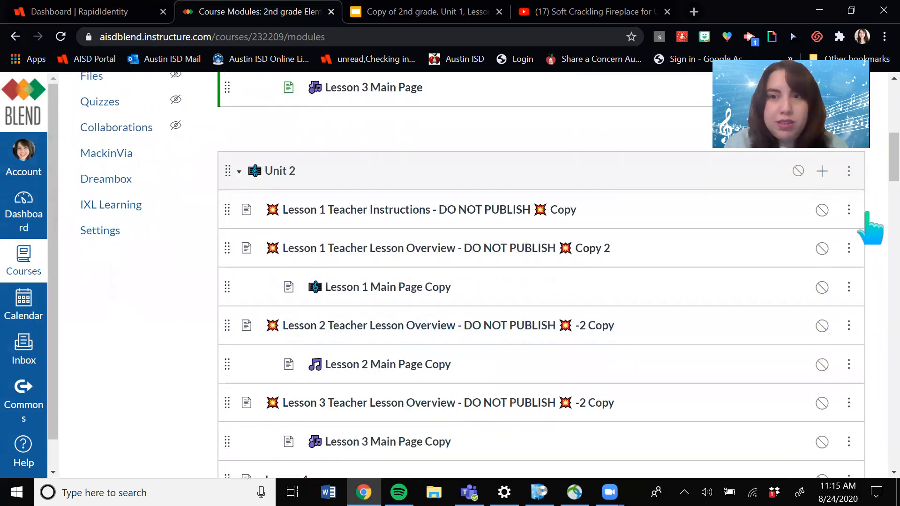
pyautogui.click(848, 198)
pyautogui.click(849, 210)
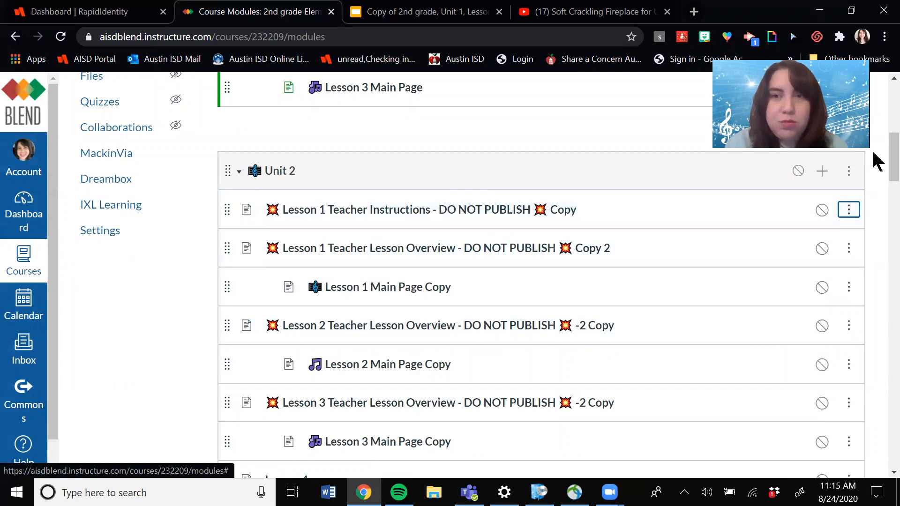
pyautogui.scroll(-1, 877, 162)
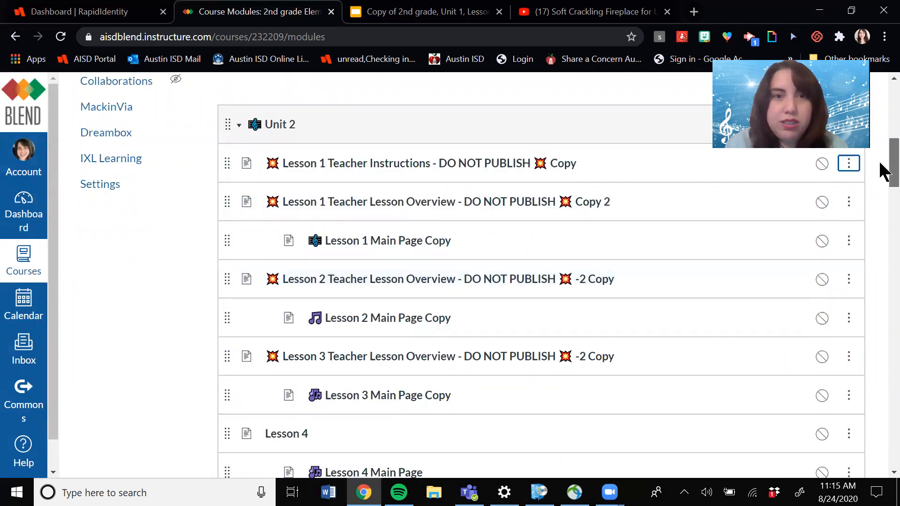
pyautogui.click(414, 239)
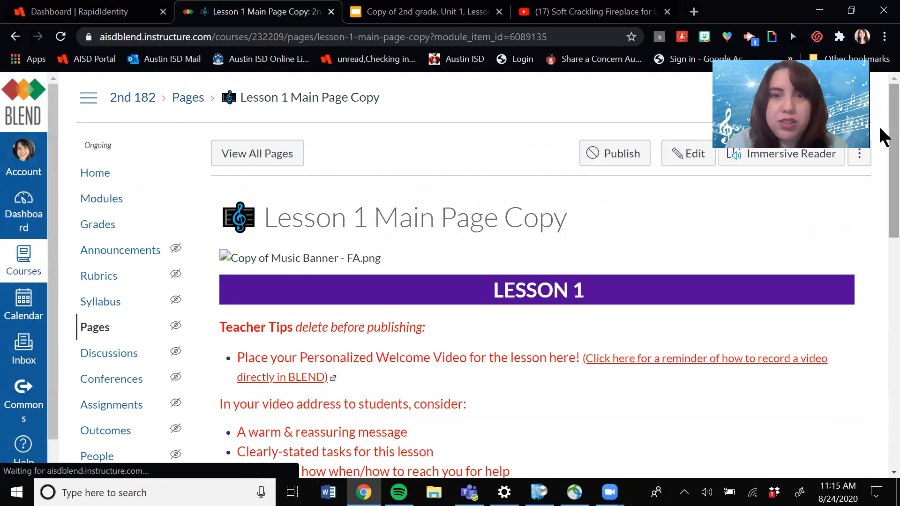
# Step: Edit Lesson 1 Main Page Copy and add an empty line after the final help bullet
pyautogui.click(678, 159)
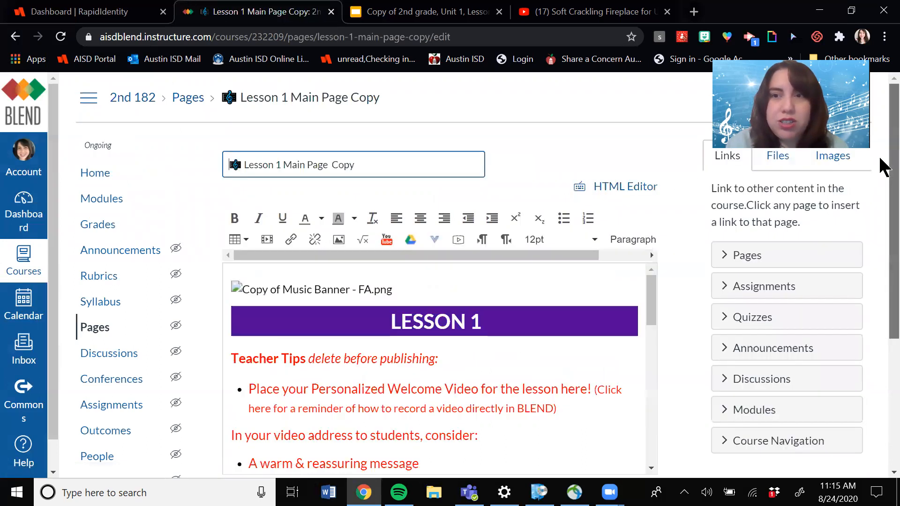
pyautogui.moveTo(882, 161); pyautogui.dragTo(882, 188)
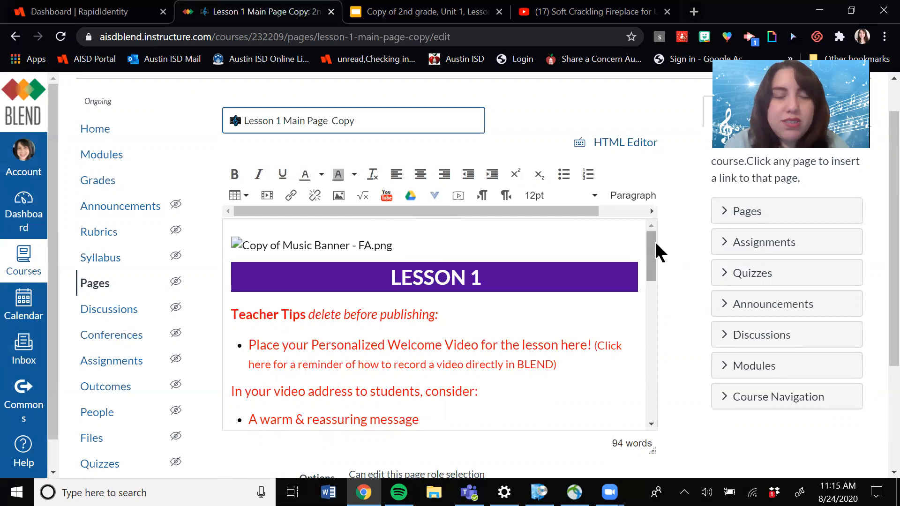
pyautogui.moveTo(654, 240); pyautogui.dragTo(666, 277)
pyautogui.scroll(1, 556, 335)
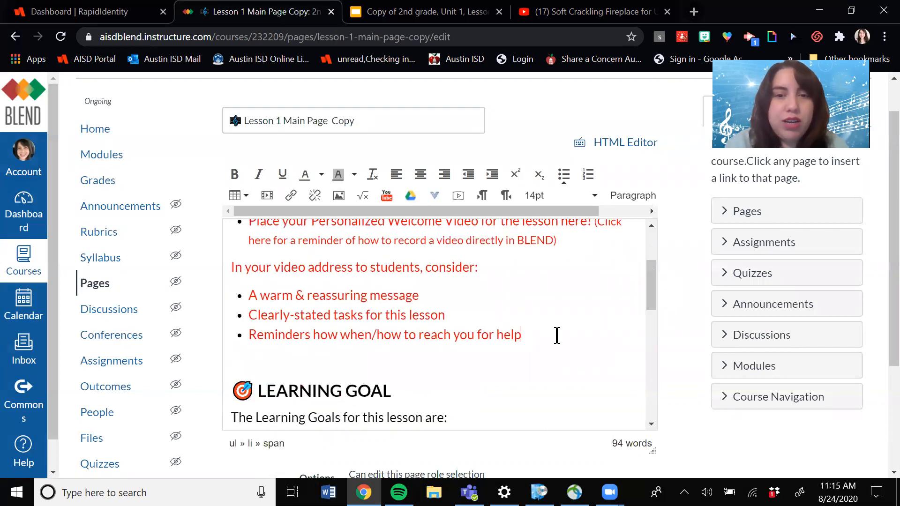
pyautogui.press('Return')
pyautogui.press('Return')
pyautogui.press('Return')
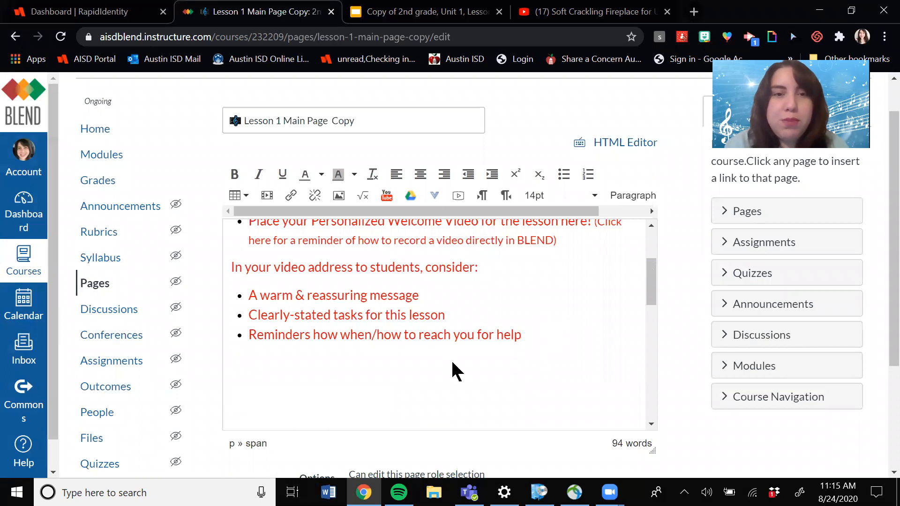
# Step: Search YouTube for 'Just dance' and embed the Just Dance 2016 Animals video below the bullets
pyautogui.click(386, 203)
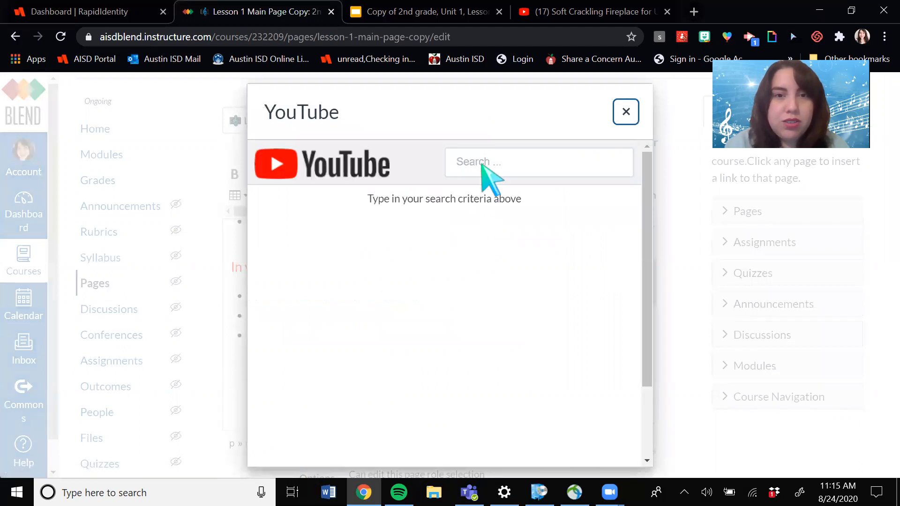
pyautogui.click(481, 161)
pyautogui.write('Just danc')
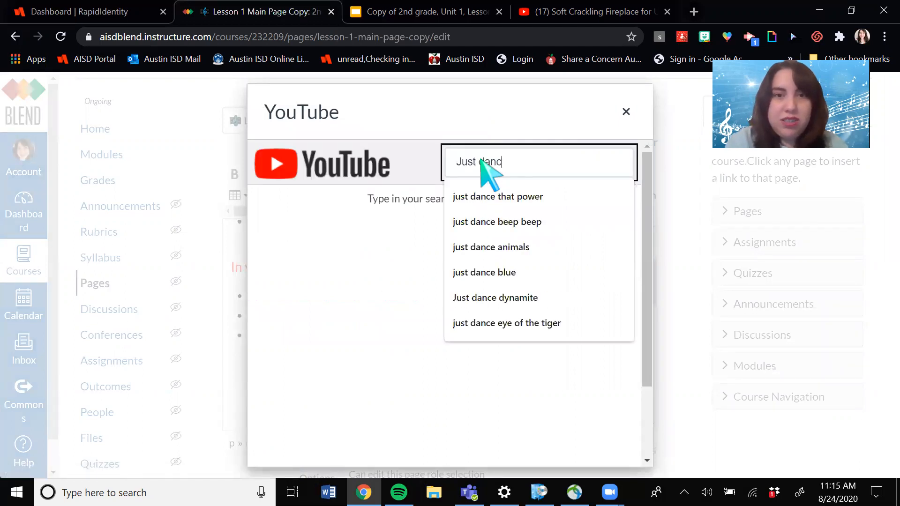
pyautogui.write('e animals')
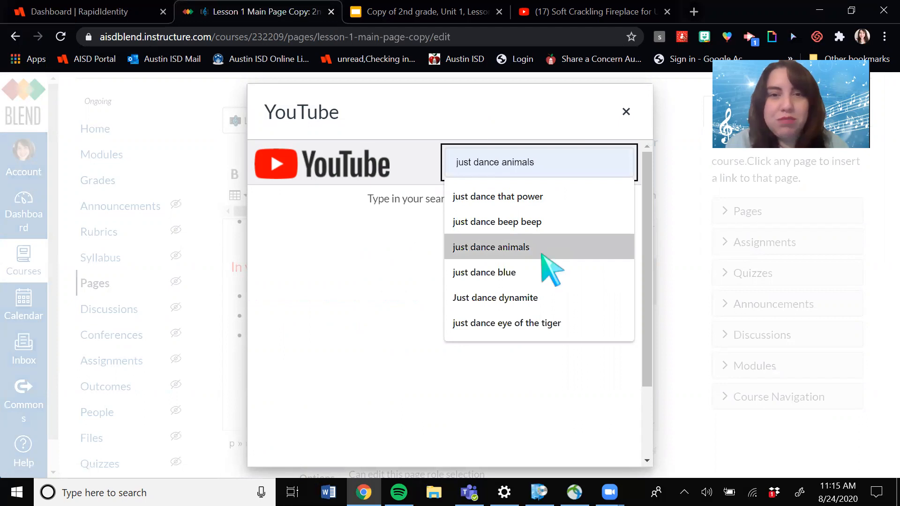
pyautogui.click(541, 252)
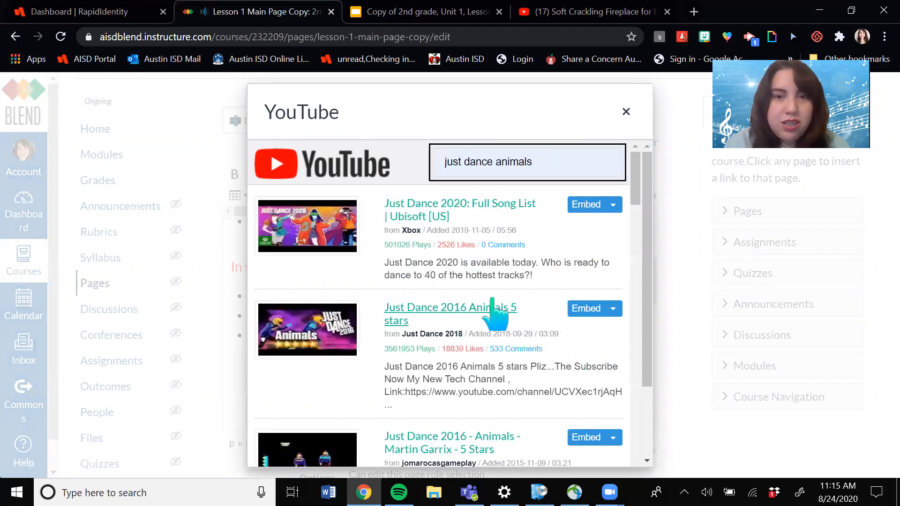
pyautogui.click(581, 309)
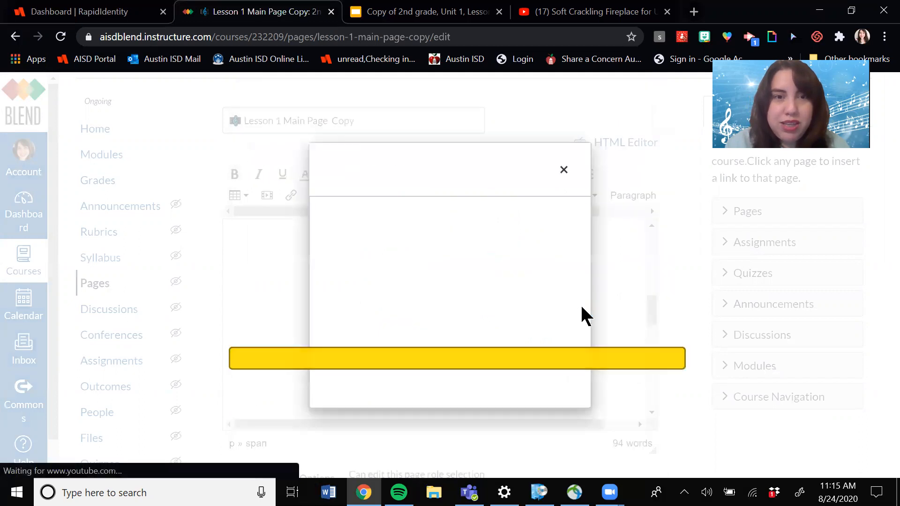
pyautogui.moveTo(652, 300); pyautogui.dragTo(669, 313)
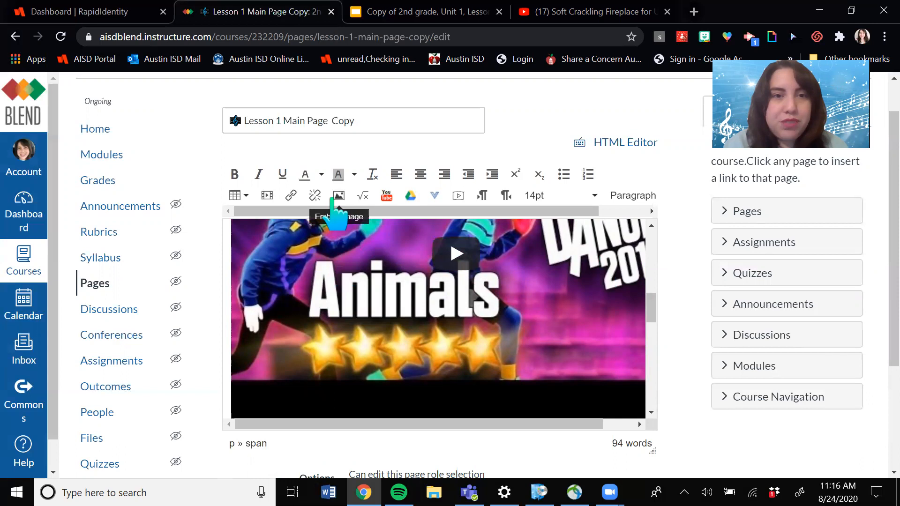
pyautogui.moveTo(652, 305); pyautogui.dragTo(655, 320)
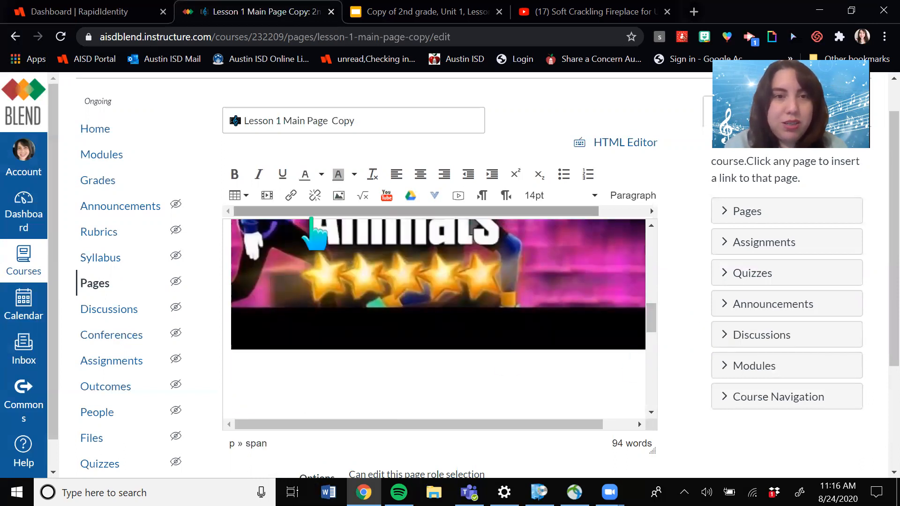
pyautogui.click(338, 196)
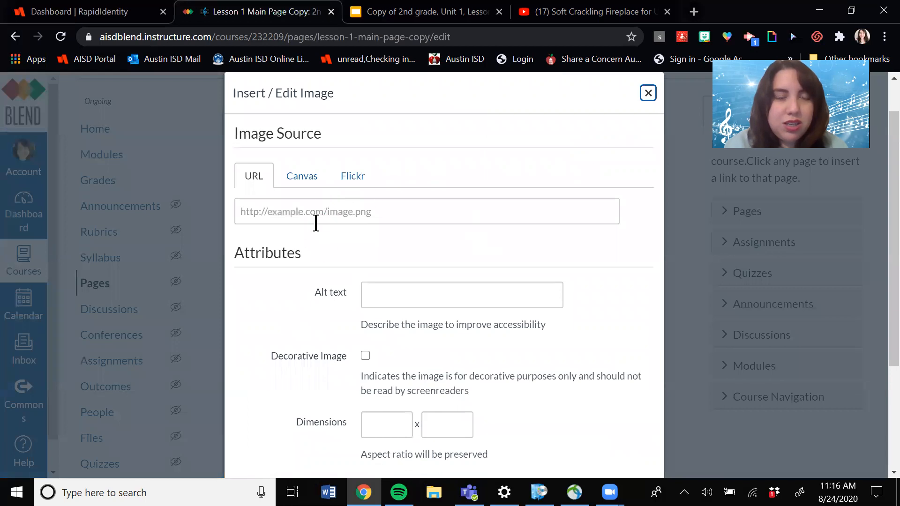
pyautogui.click(303, 179)
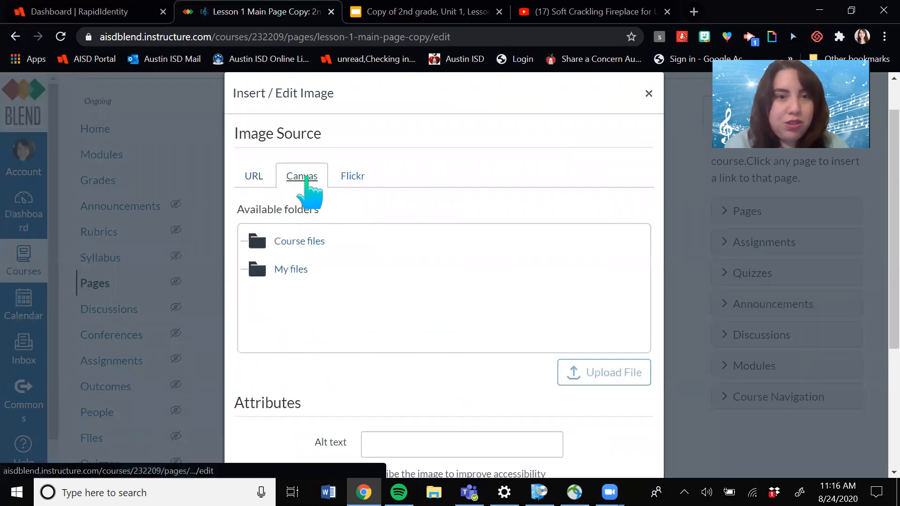
pyautogui.click(353, 176)
pyautogui.click(253, 177)
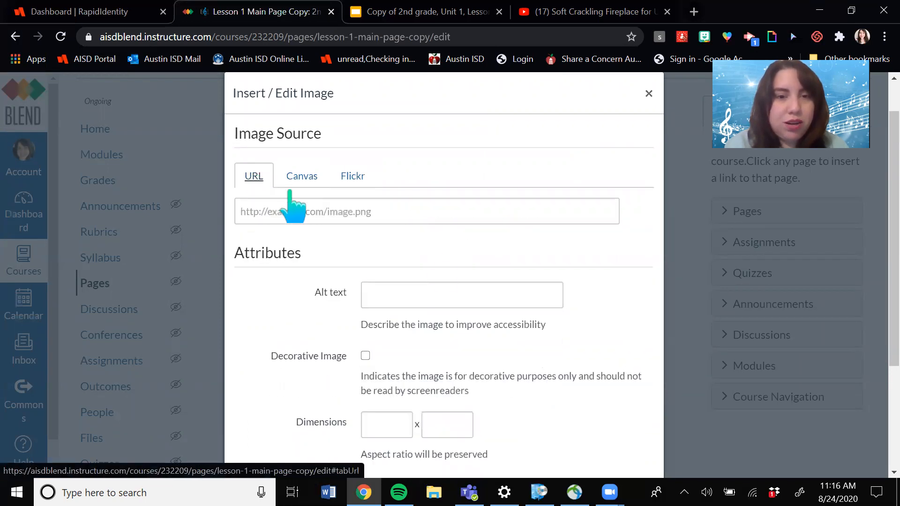
pyautogui.click(648, 93)
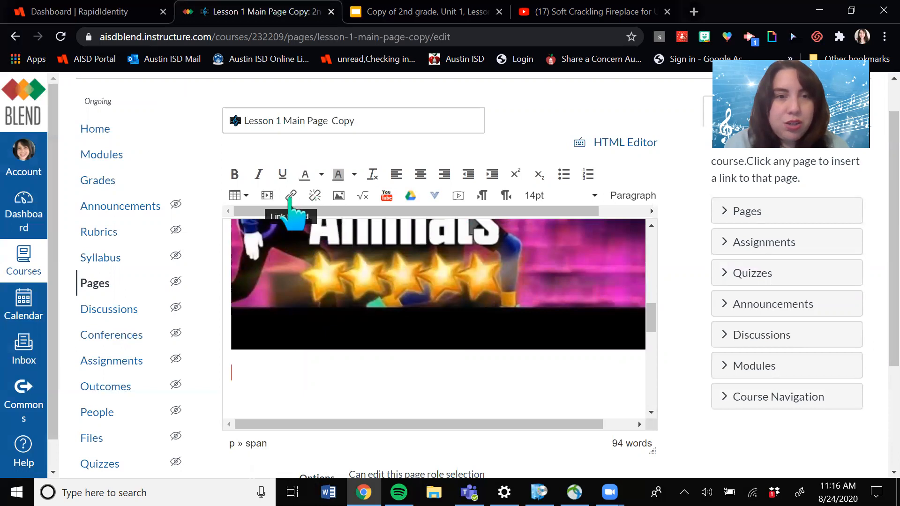
# Step: Insert an empty 5 x 3 table below the embedded video
pyautogui.click(250, 195)
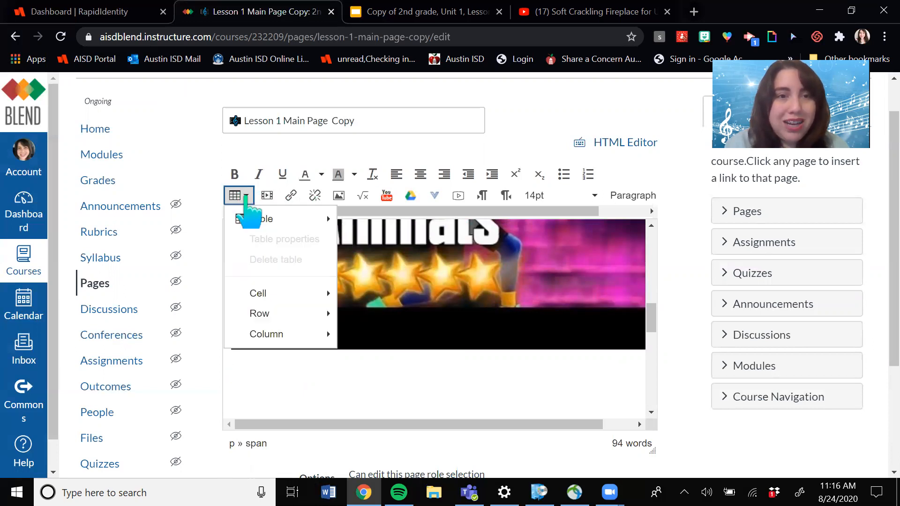
pyautogui.moveTo(276, 219)
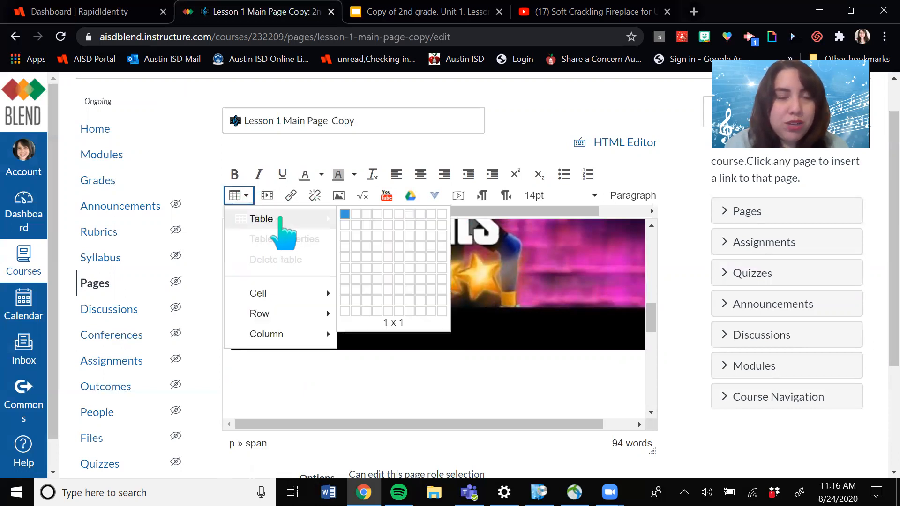
pyautogui.click(388, 236)
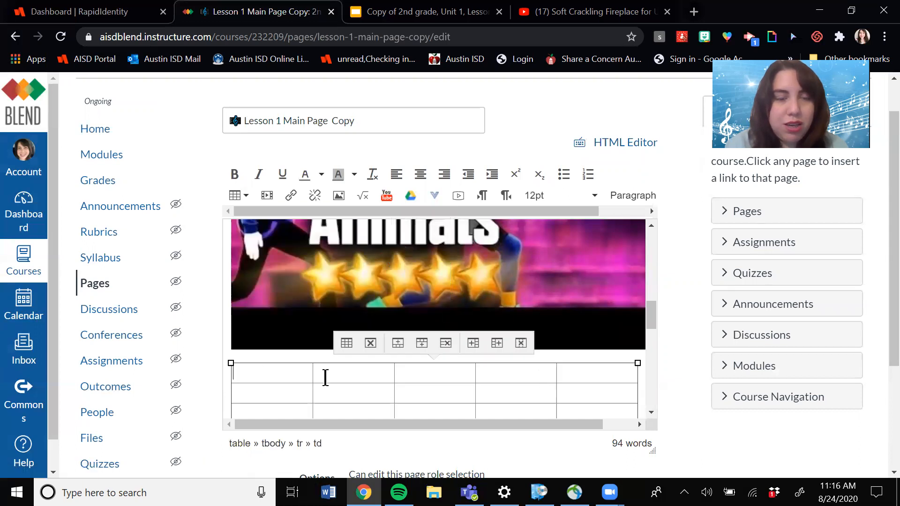
# Step: Check the fireplace video's YouTube embed code via Insert/edit media, then cancel without embedding
pyautogui.click(267, 196)
pyautogui.click(340, 237)
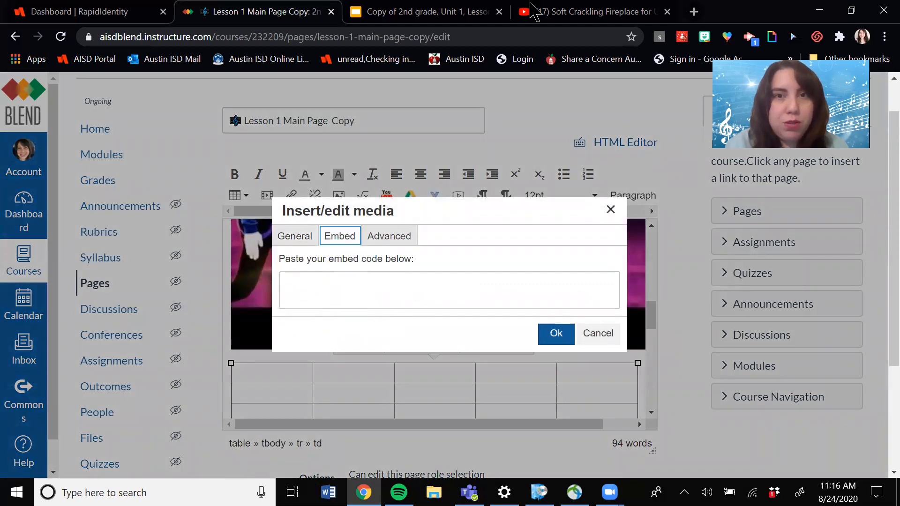
pyautogui.click(564, 13)
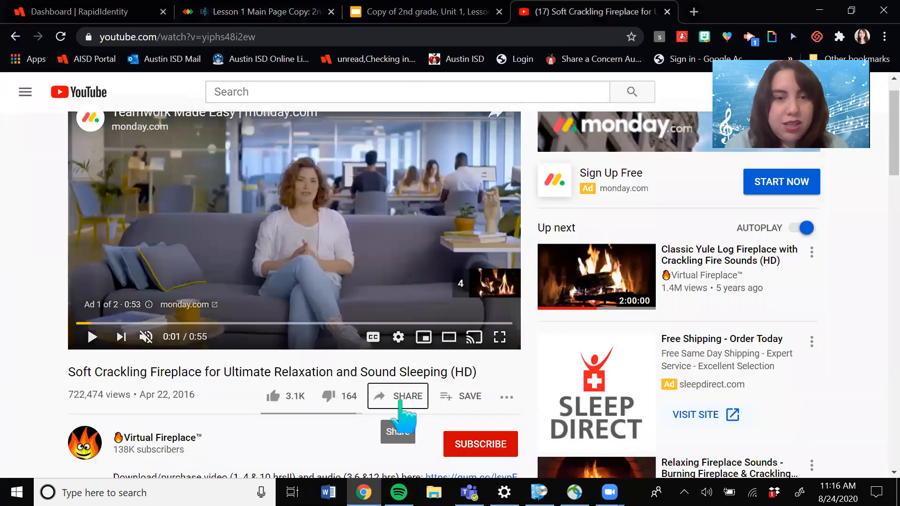
pyautogui.click(405, 396)
pyautogui.click(311, 228)
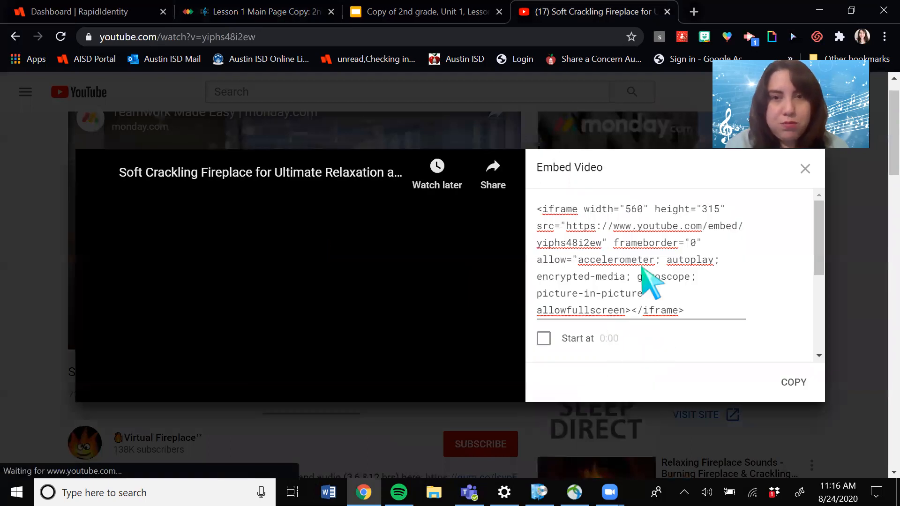
pyautogui.click(285, 12)
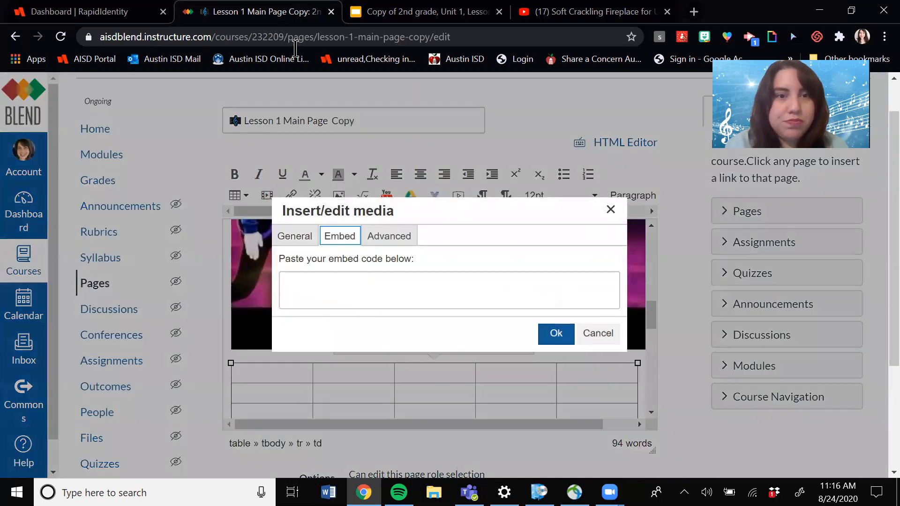
pyautogui.click(594, 334)
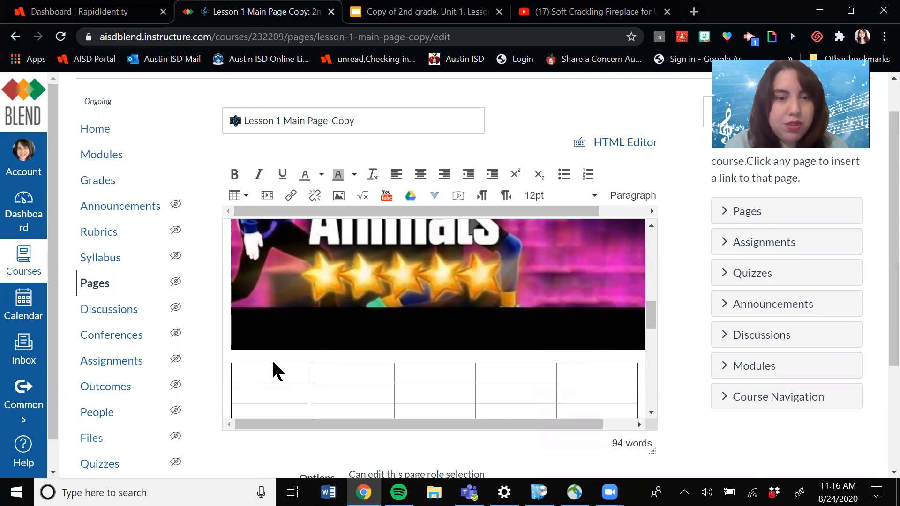
pyautogui.click(350, 396)
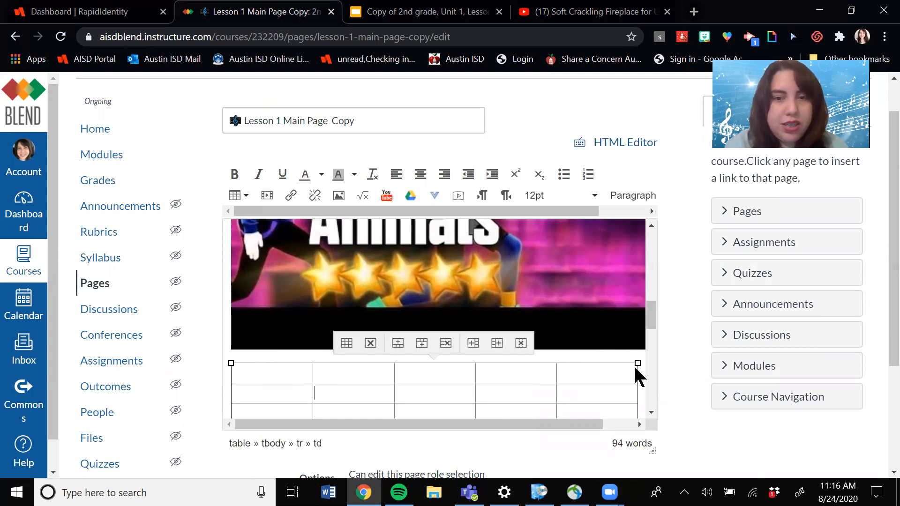
# Step: Try the Link, Google Apps, More External Tools and Record Media tools, closing each unused
pyautogui.moveTo(651, 323); pyautogui.dragTo(658, 347)
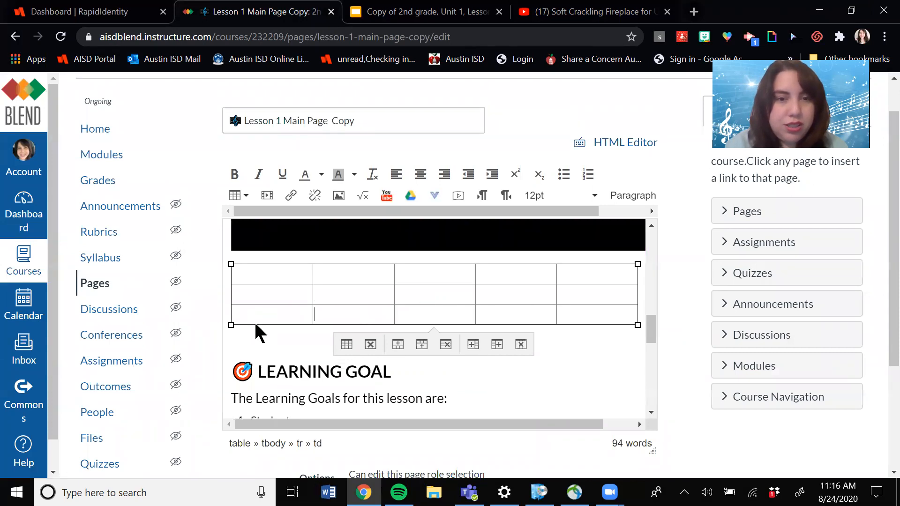
pyautogui.click(291, 196)
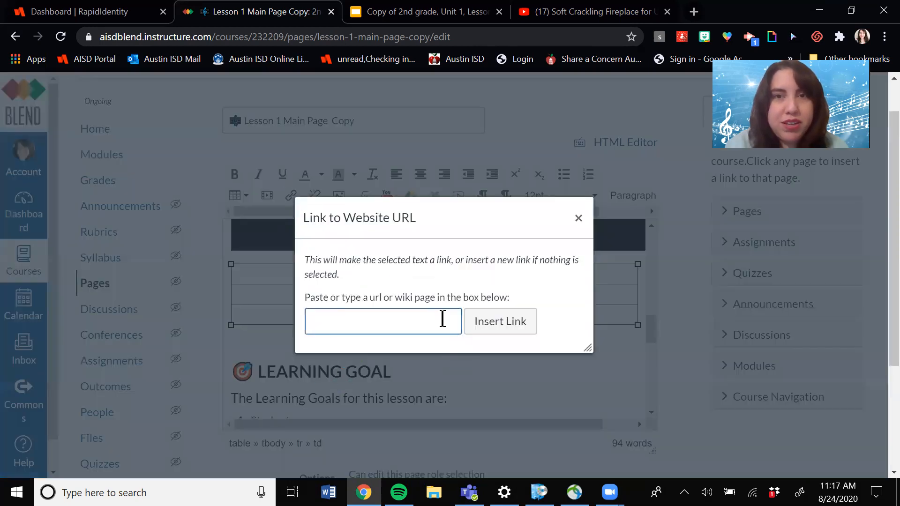
pyautogui.click(579, 218)
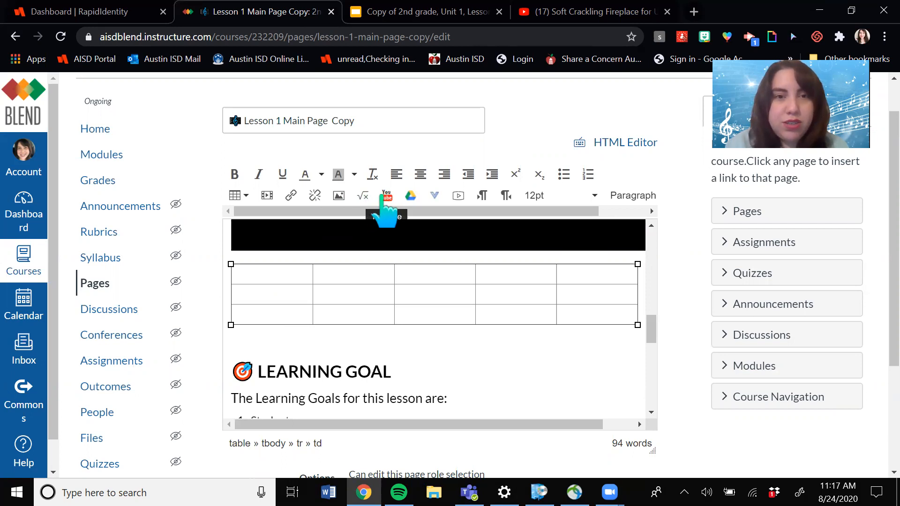
pyautogui.click(410, 195)
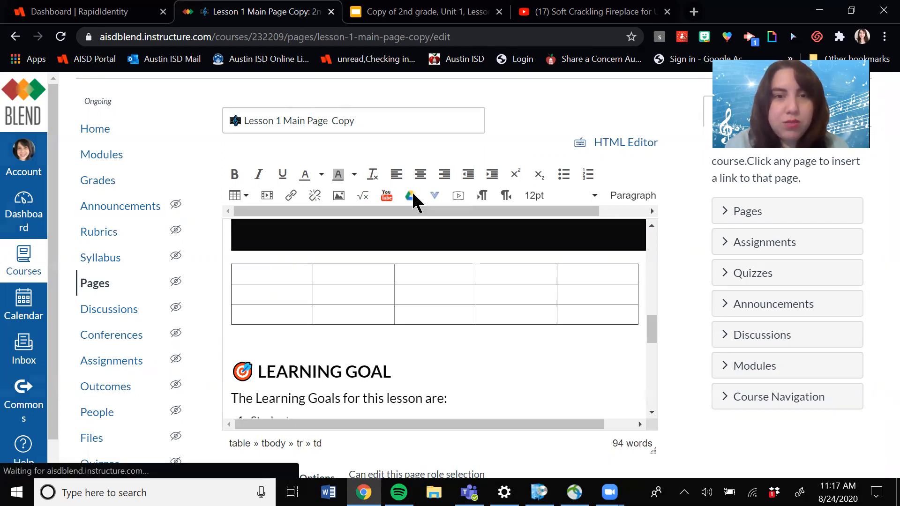
pyautogui.click(675, 111)
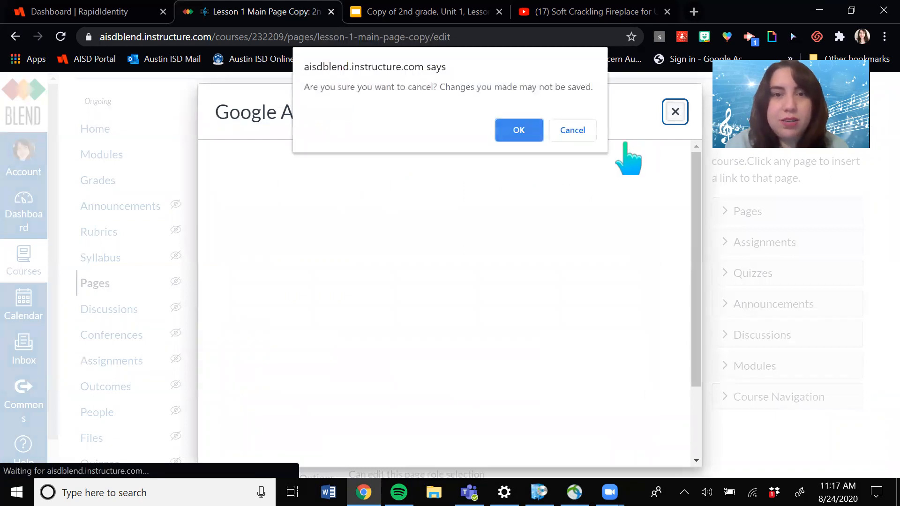
pyautogui.click(518, 131)
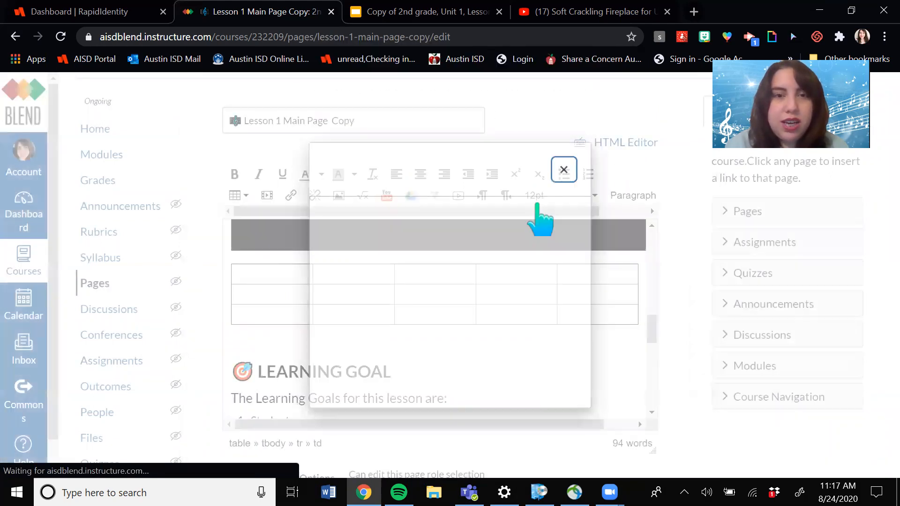
pyautogui.click(433, 195)
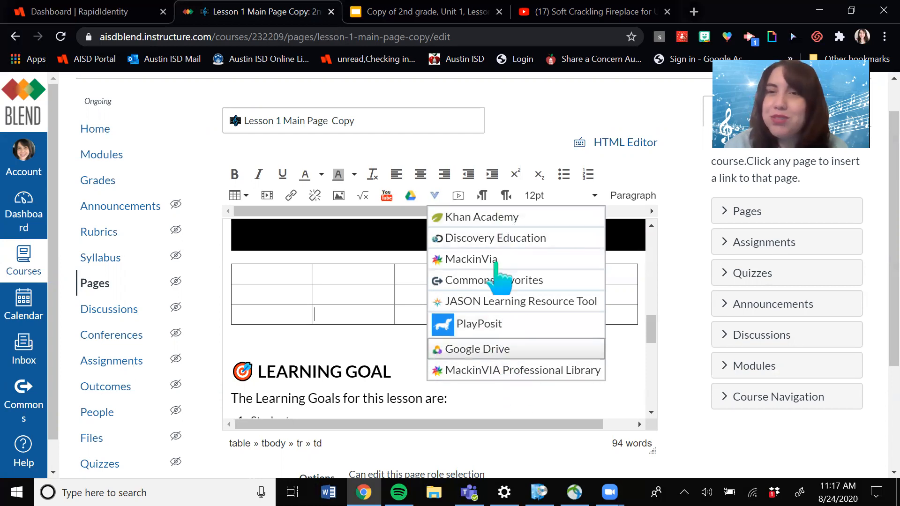
pyautogui.click(458, 196)
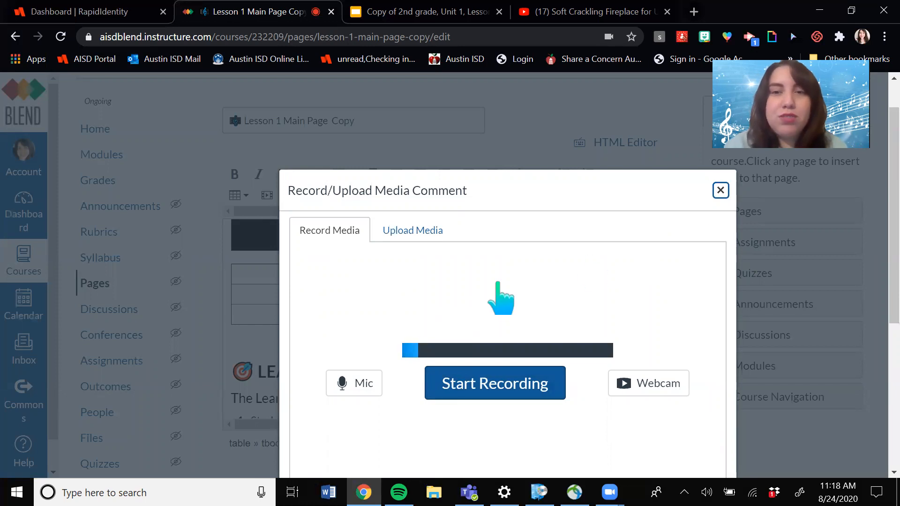
pyautogui.click(719, 191)
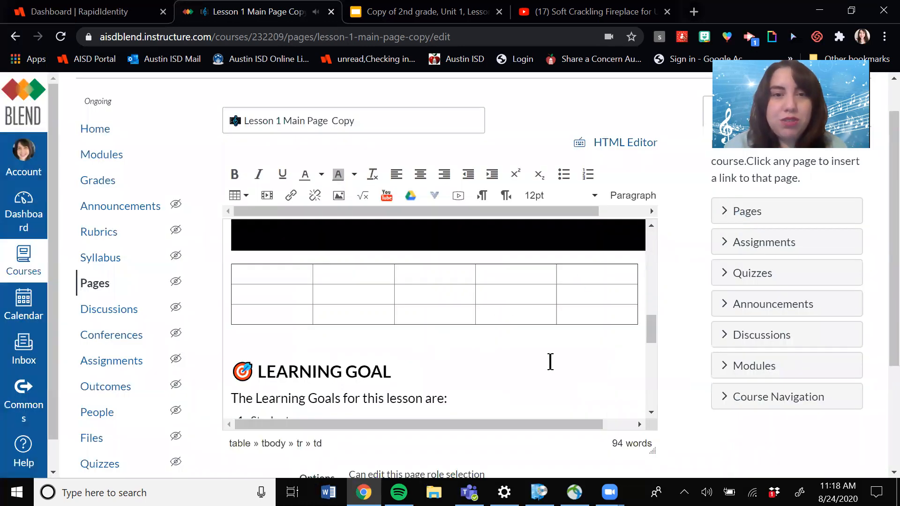
# Step: Put the cursor below the table and save the Lesson 1 Main Page Copy
pyautogui.click(389, 346)
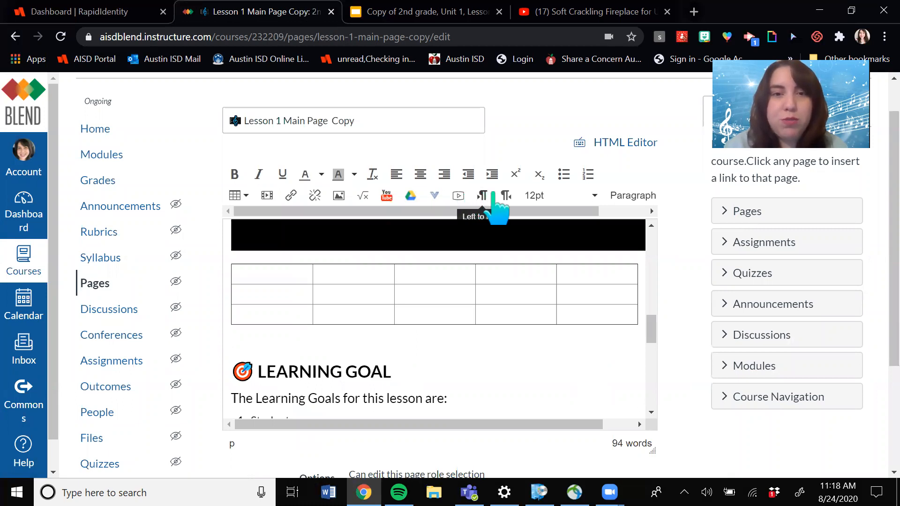
pyautogui.moveTo(881, 295); pyautogui.dragTo(881, 431)
pyautogui.click(639, 441)
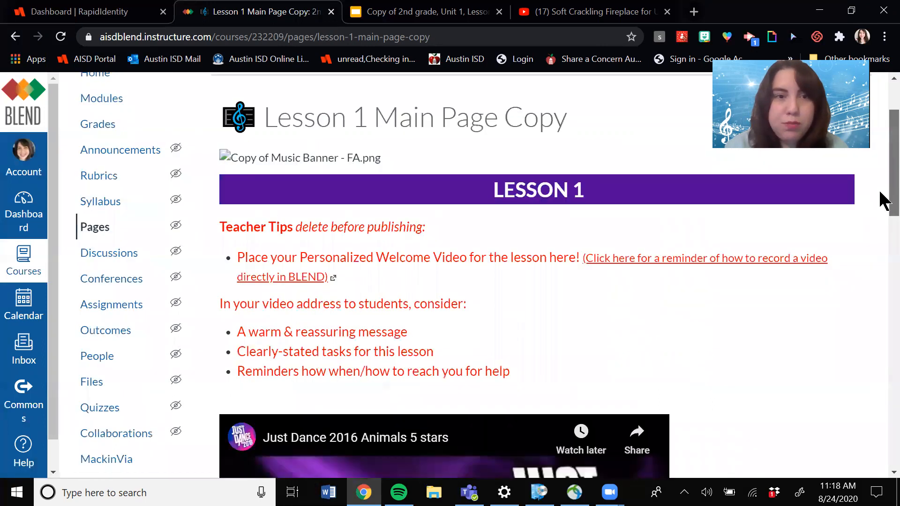
# Step: In Modules, start adding a new Discussion topic item to Unit 2
pyautogui.click(94, 199)
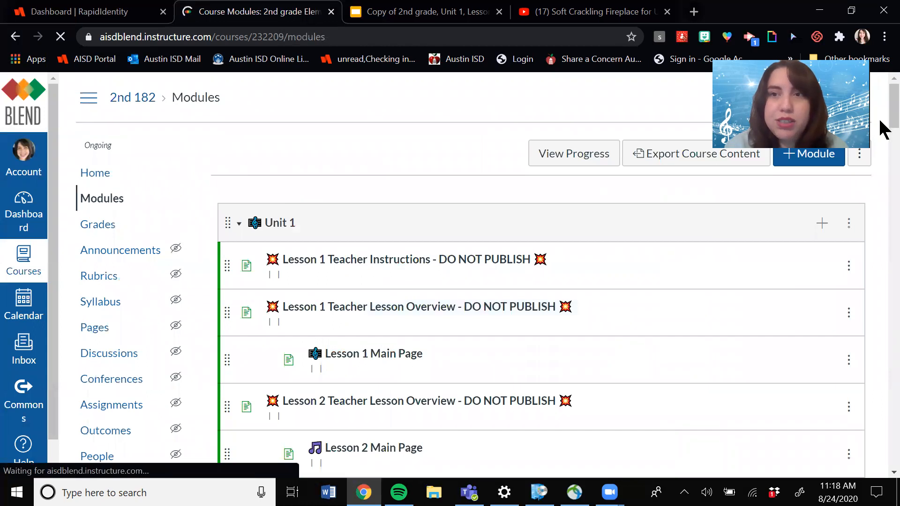
pyautogui.scroll(-6, 882, 140)
pyautogui.scroll(-5, 882, 149)
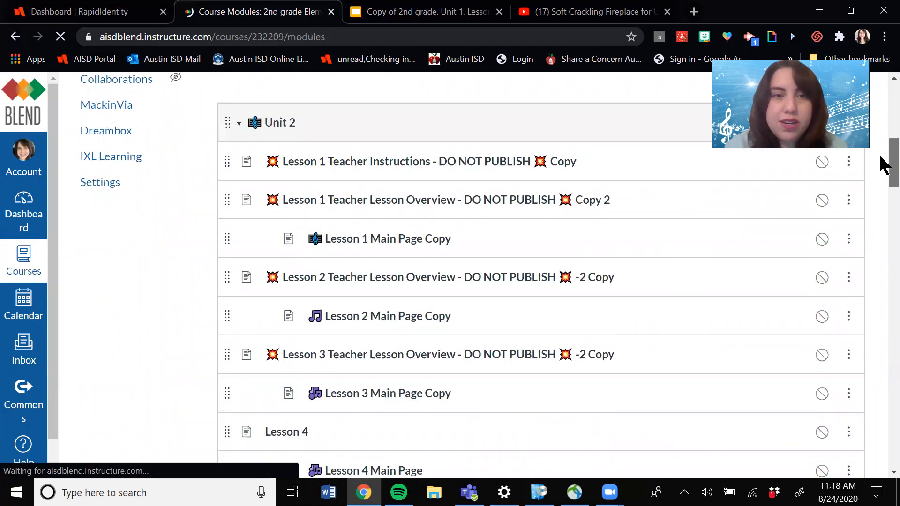
pyautogui.scroll(-1, 885, 170)
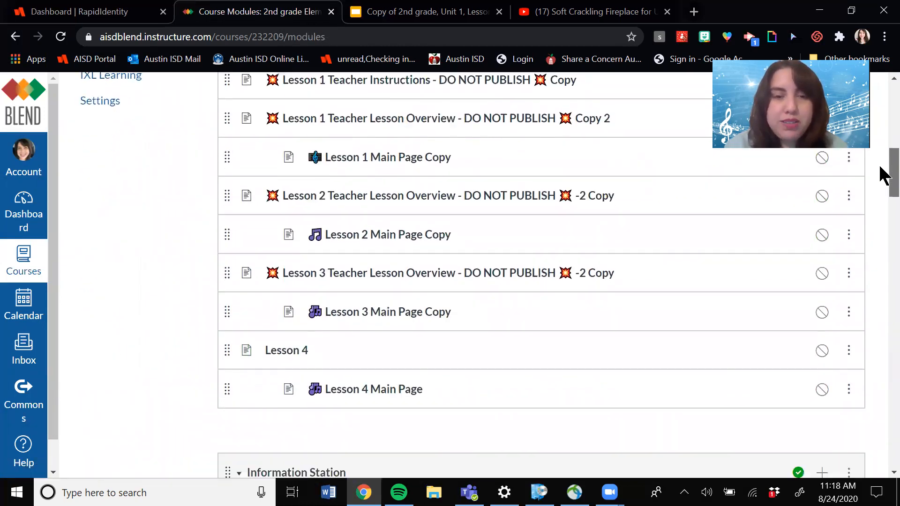
pyautogui.scroll(-2, 884, 175)
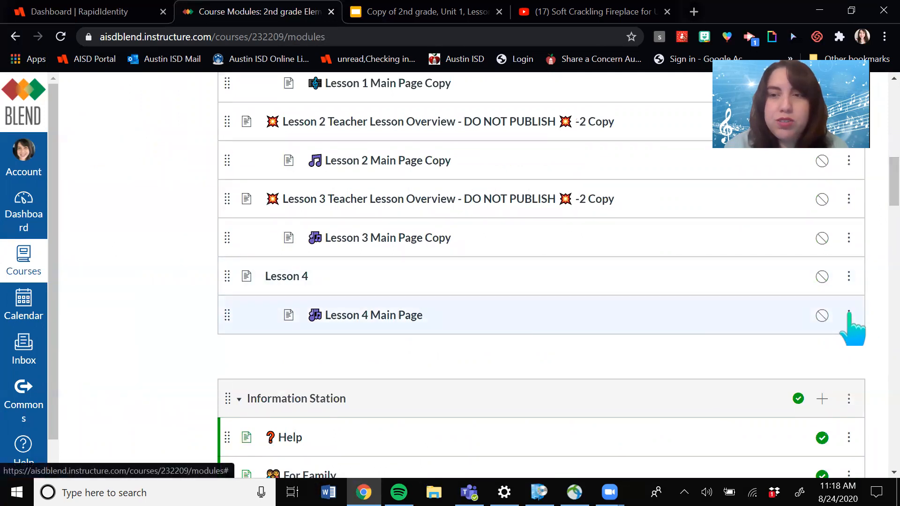
pyautogui.scroll(5, 884, 185)
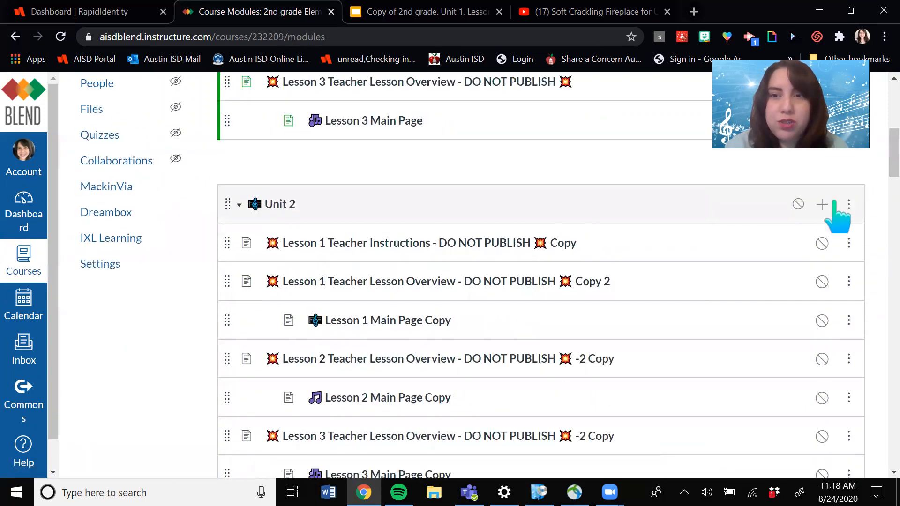
pyautogui.click(821, 205)
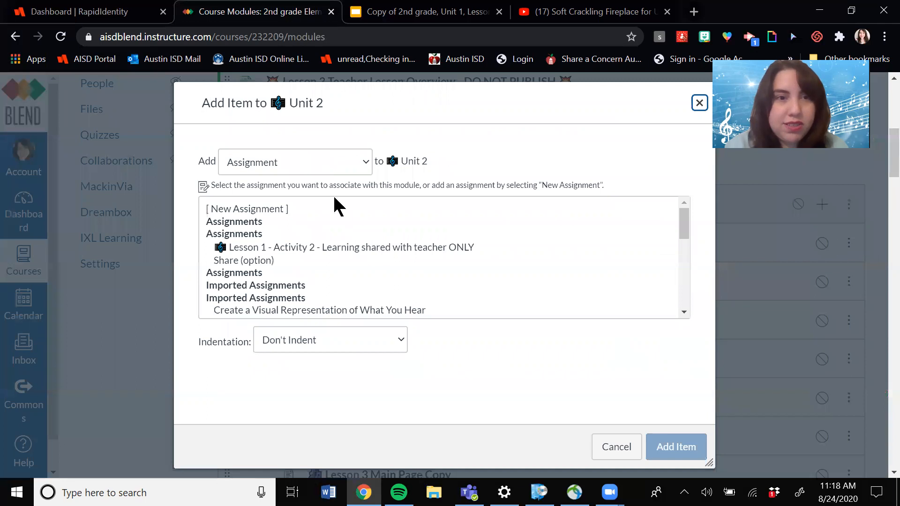
pyautogui.click(337, 169)
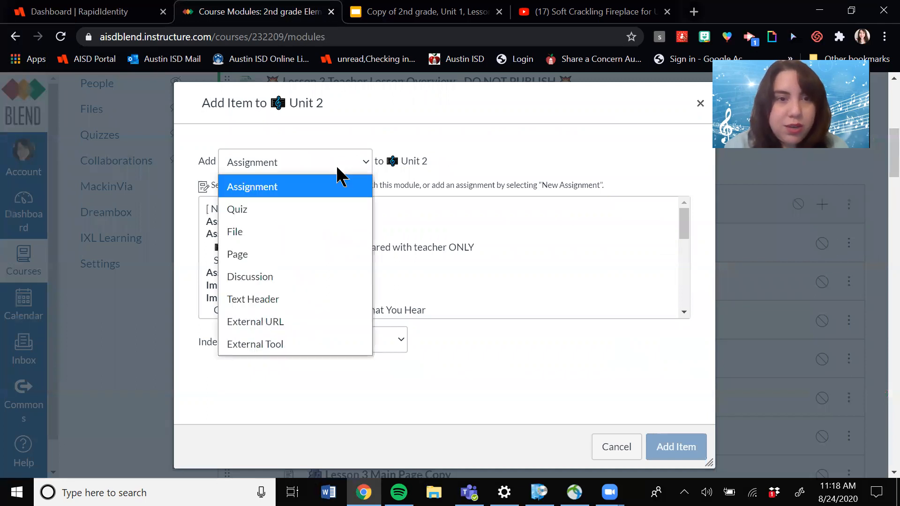
pyautogui.click(320, 277)
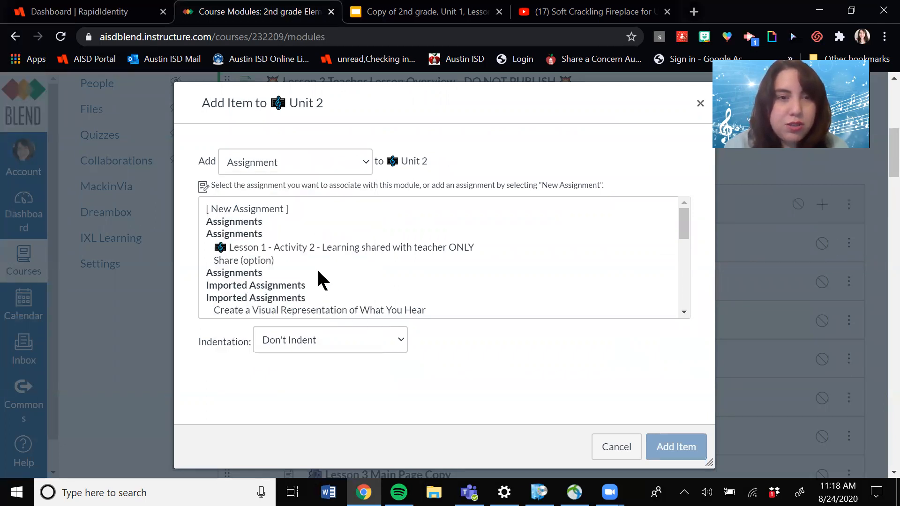
pyautogui.click(233, 210)
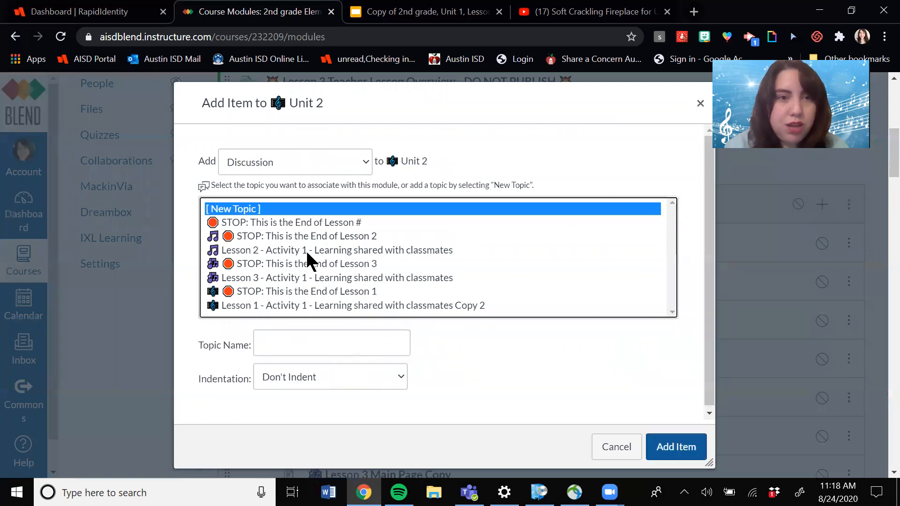
# Step: Name the topic 'Lesson 4 Discussion of New Song', add it to Unit 2, and open it
pyautogui.click(336, 335)
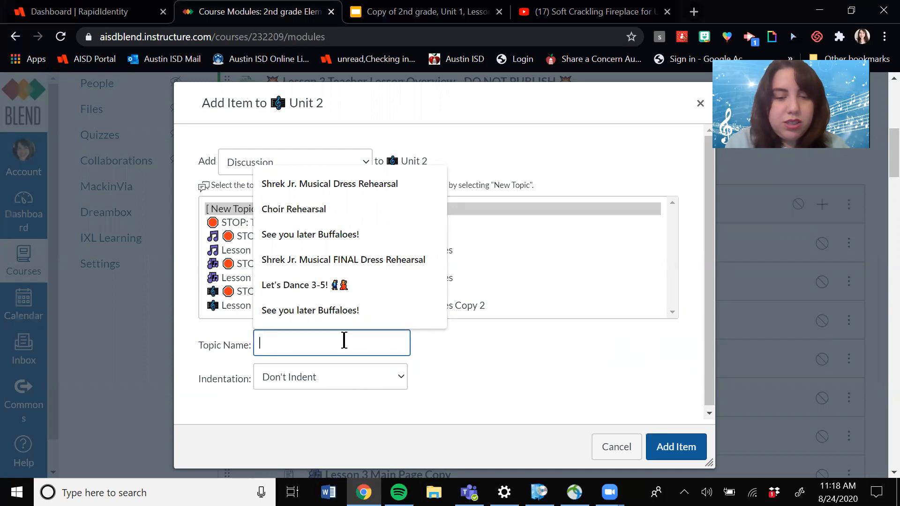
pyautogui.write('Lesson 4 Discussion of New S')
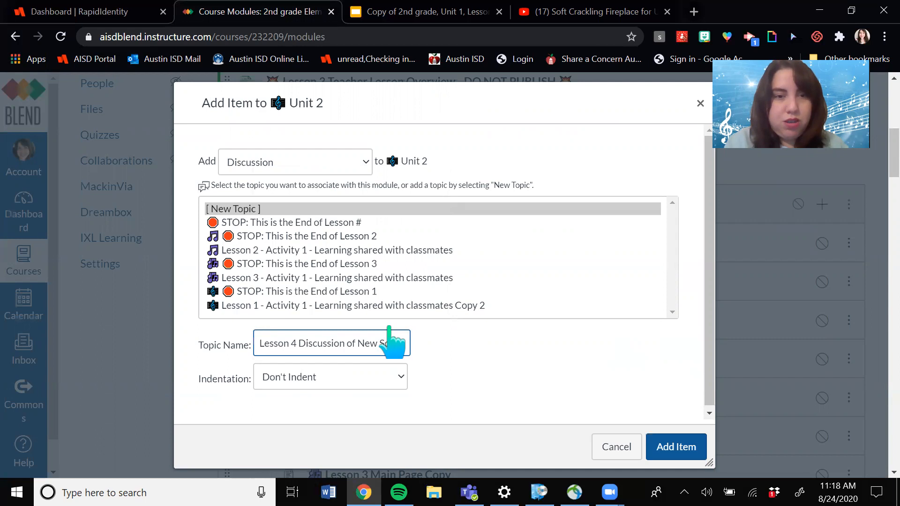
pyautogui.click(674, 448)
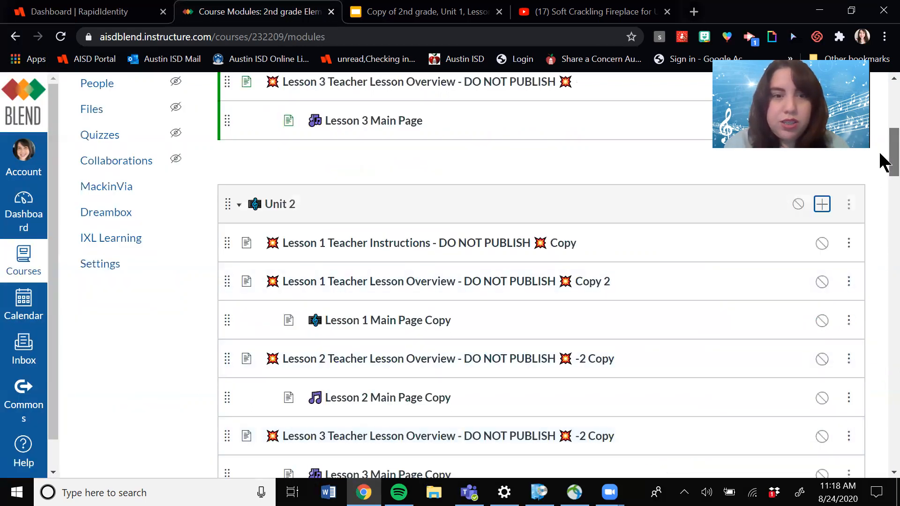
pyautogui.moveTo(883, 157); pyautogui.dragTo(883, 185)
pyautogui.click(361, 379)
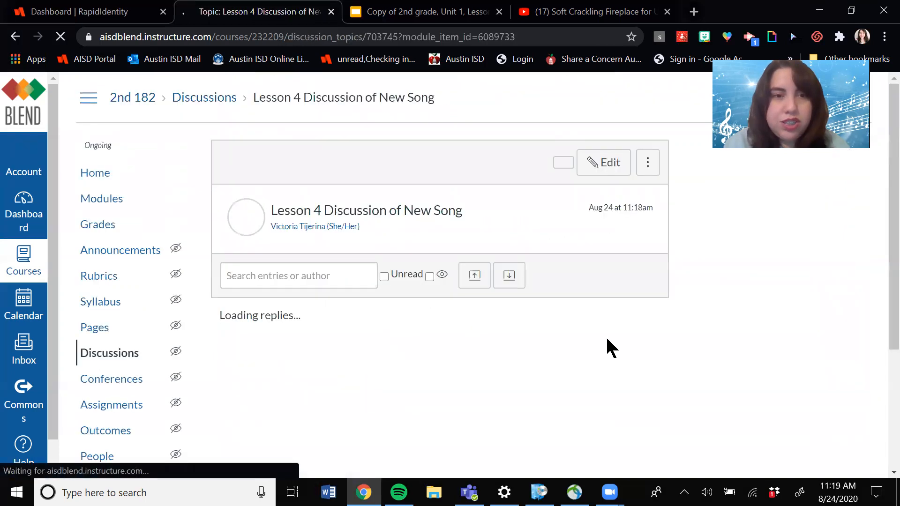
# Step: Edit the discussion topic, turning Allow liking on and back off in Options
pyautogui.click(615, 165)
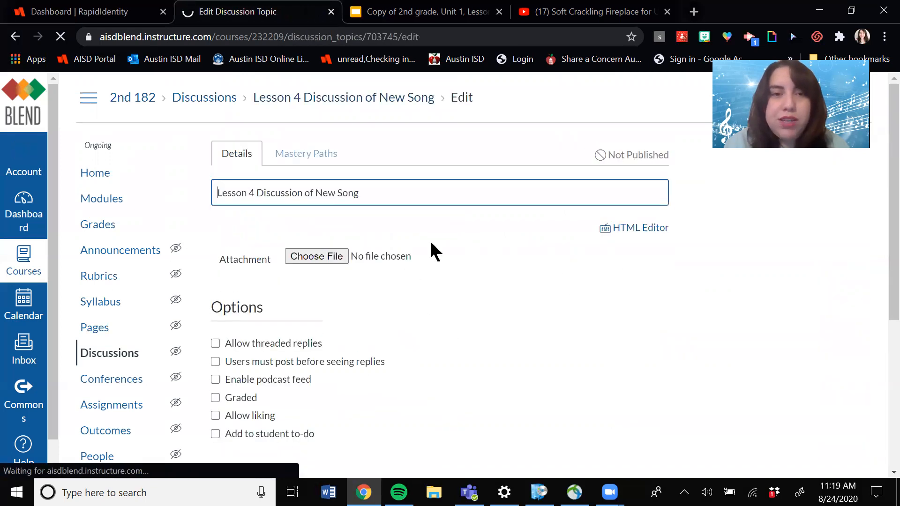
pyautogui.click(409, 336)
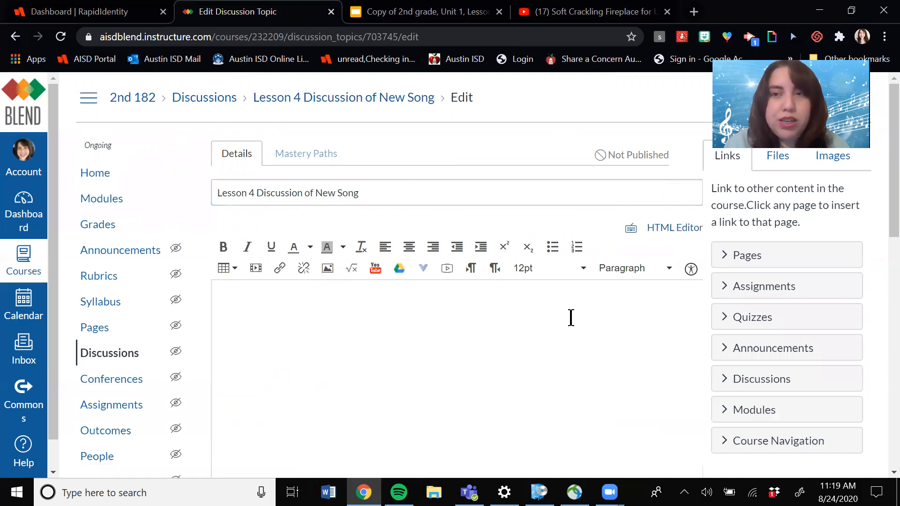
pyautogui.scroll(-2, 879, 162)
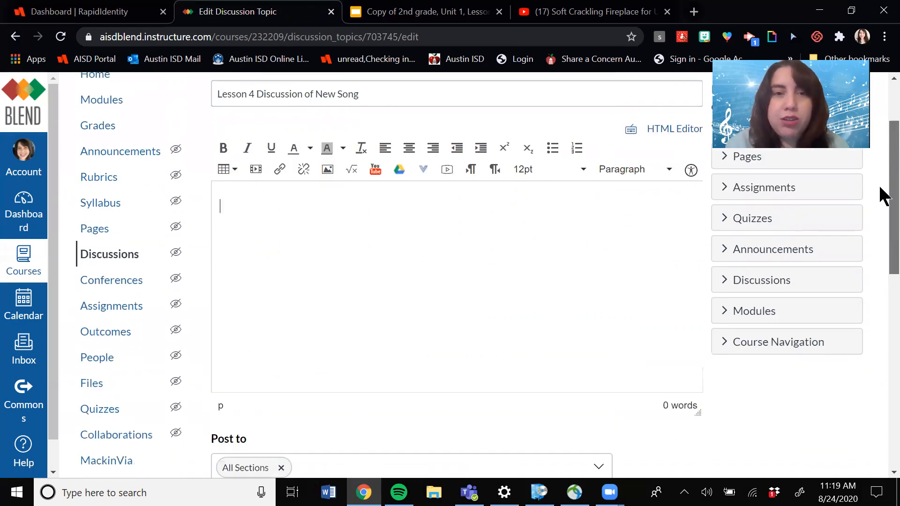
pyautogui.scroll(-1, 883, 197)
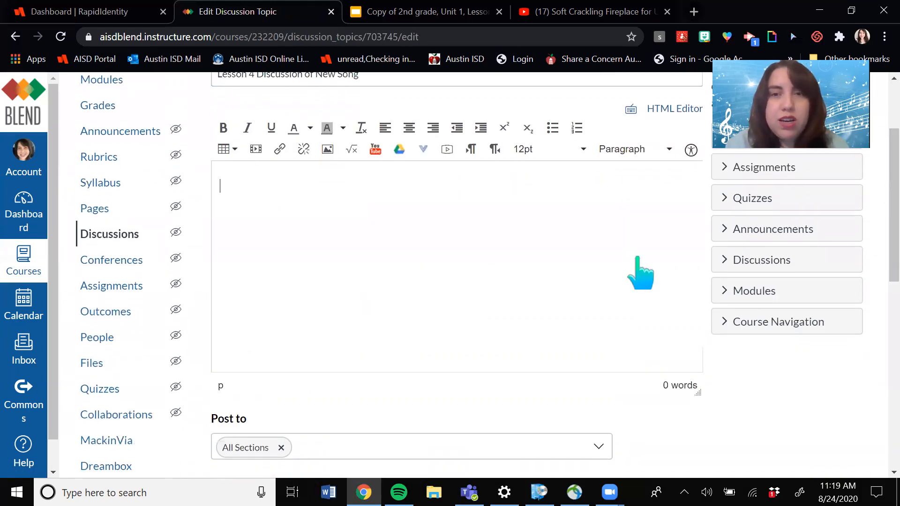
pyautogui.scroll(-4, 884, 197)
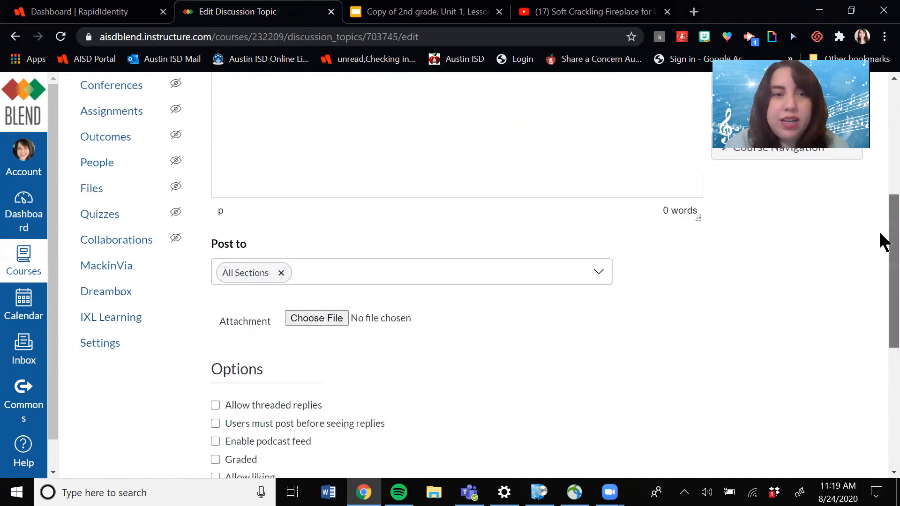
pyautogui.scroll(-4, 881, 263)
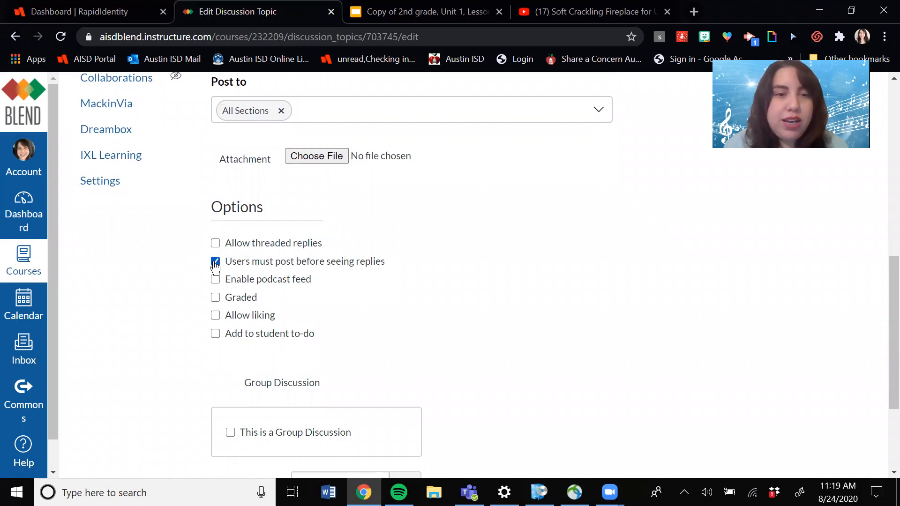
pyautogui.click(216, 315)
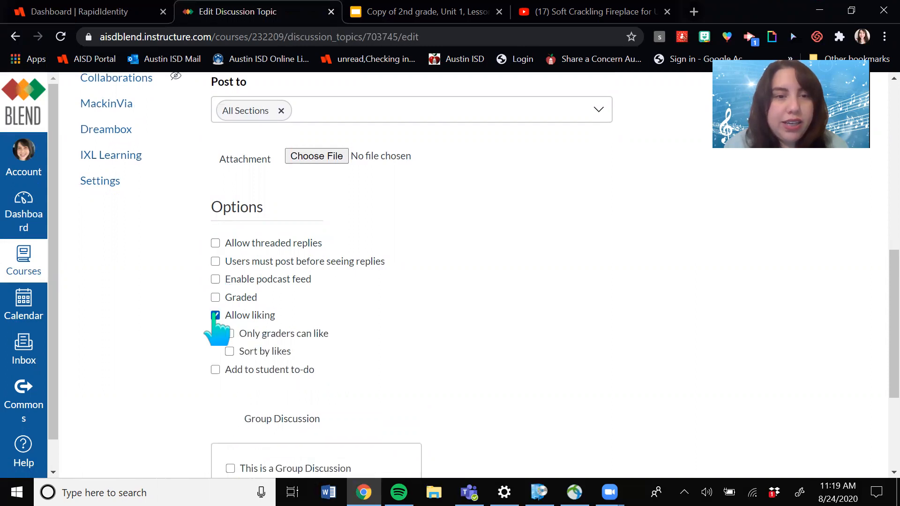
pyautogui.click(216, 315)
# Step: Save the discussion topic and start writing a reply to it
pyautogui.scroll(-3, 883, 357)
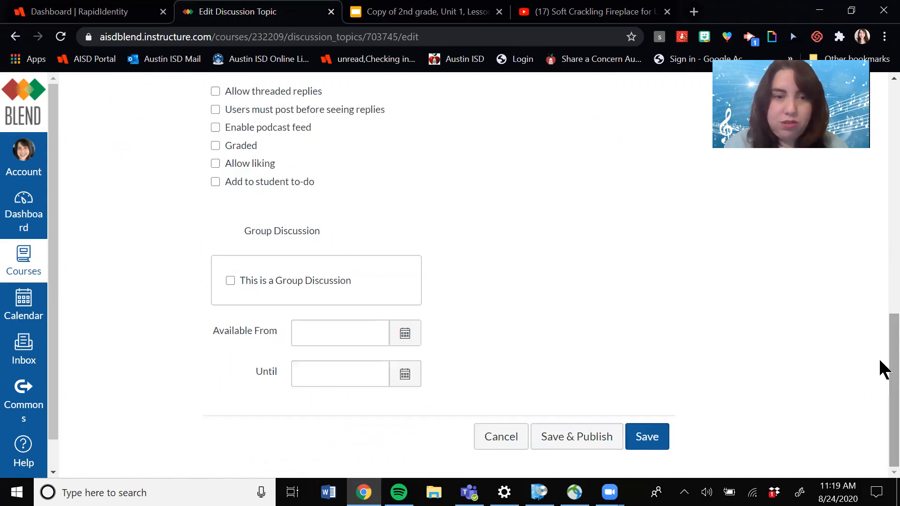
pyautogui.click(655, 437)
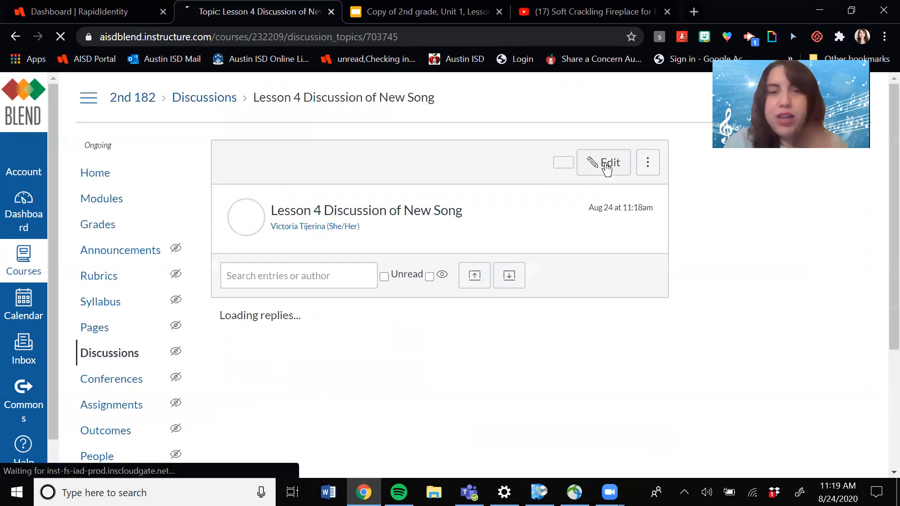
pyautogui.scroll(-1, 879, 176)
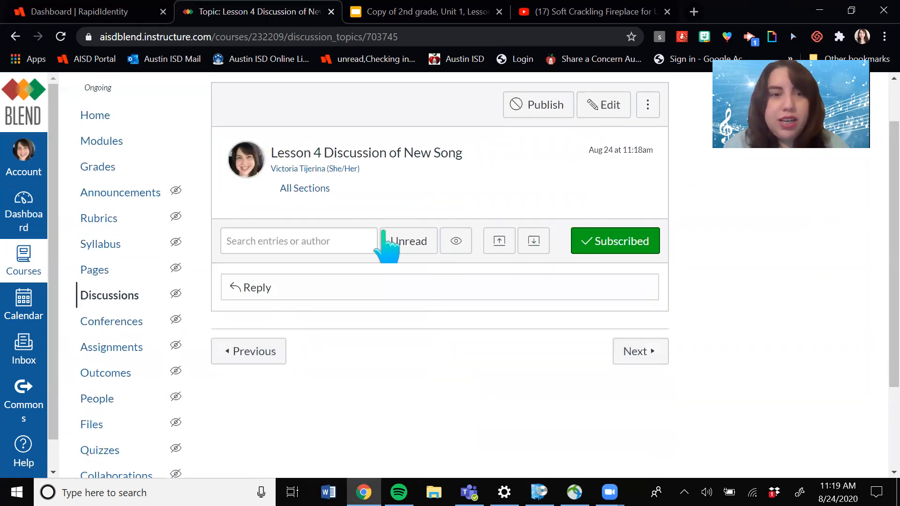
pyautogui.click(295, 296)
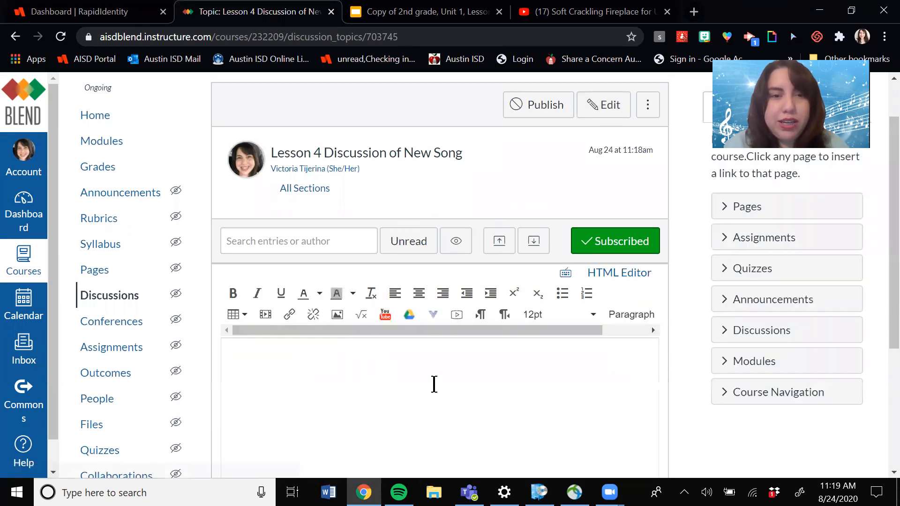
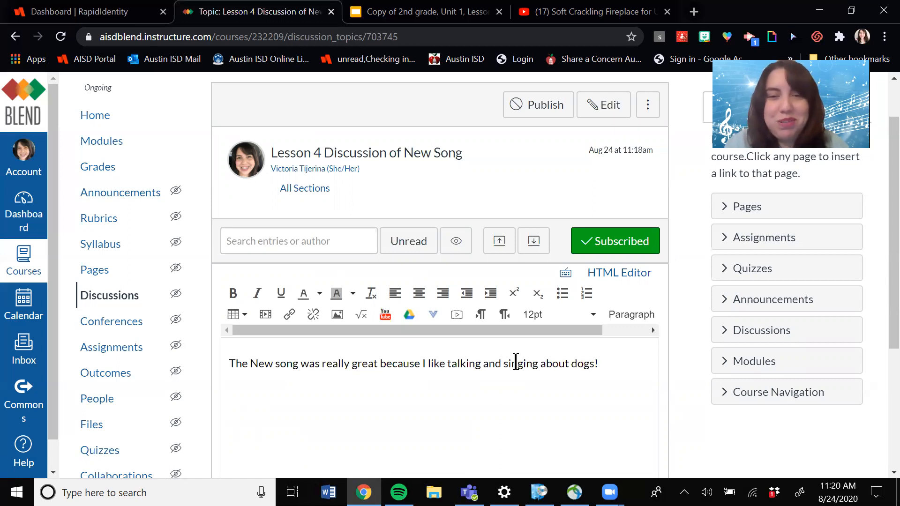
# Step: Post the reply about singing about dogs, then return to the course Modules page
pyautogui.scroll(-3, 881, 282)
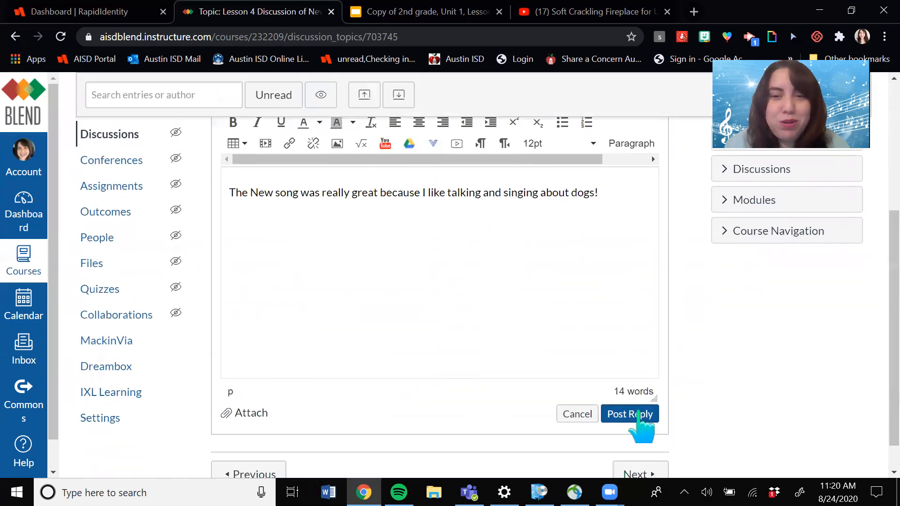
pyautogui.click(639, 414)
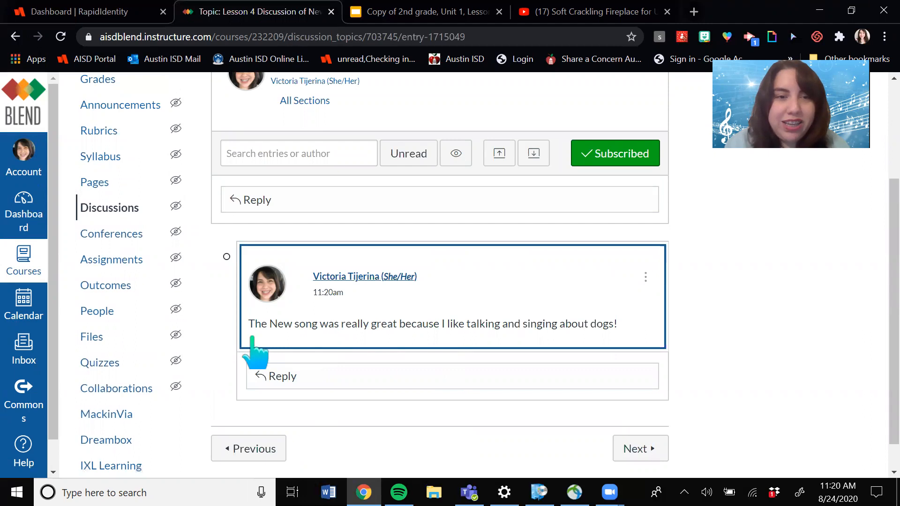
pyautogui.moveTo(886, 237); pyautogui.dragTo(881, 96)
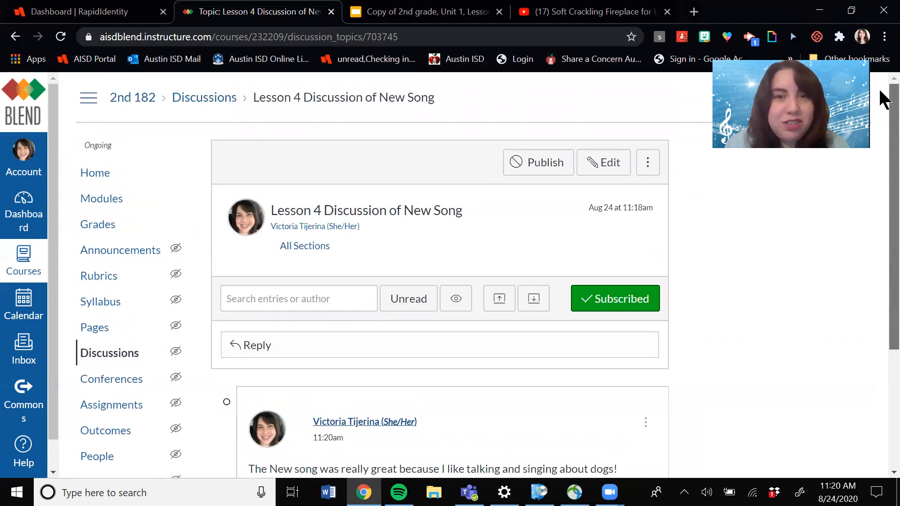
pyautogui.click(96, 199)
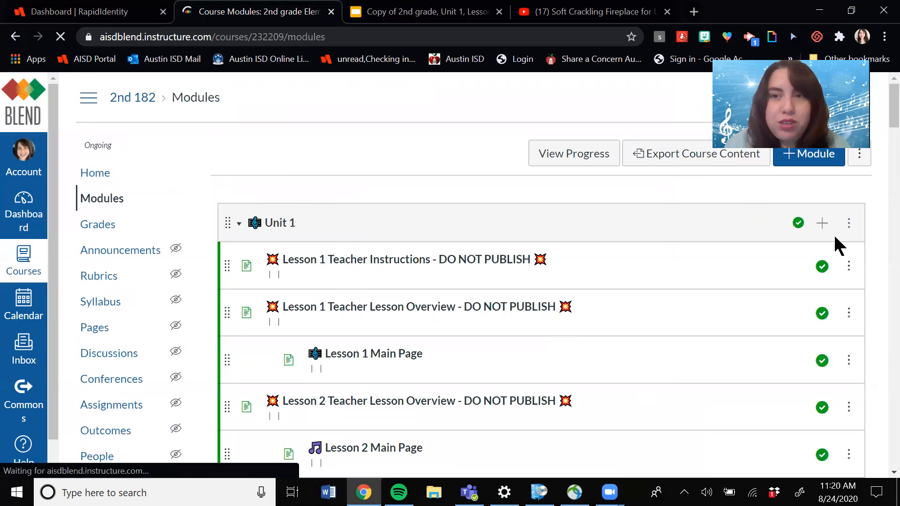
# Step: Create a brand-new quiz titled 'Getting to know you' as the last item of Unit 2
pyautogui.scroll(-8, 880, 104)
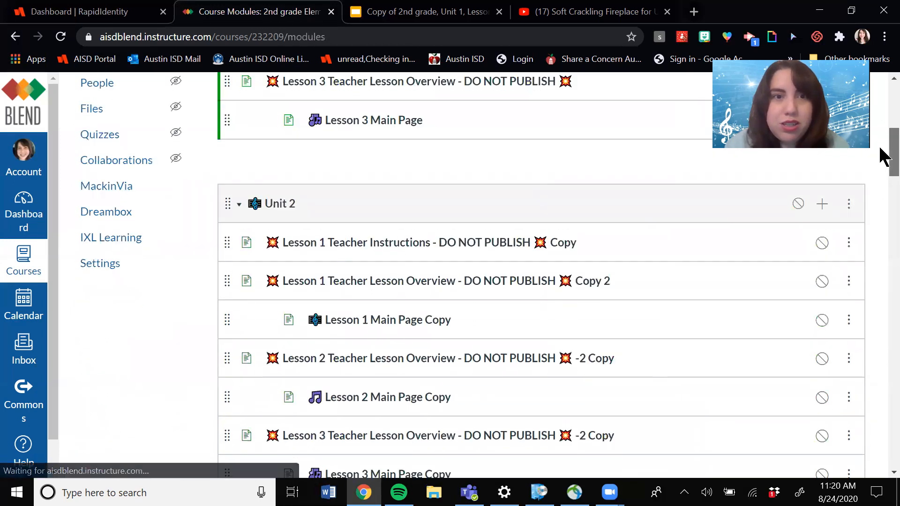
pyautogui.scroll(2, 843, 183)
pyautogui.click(822, 212)
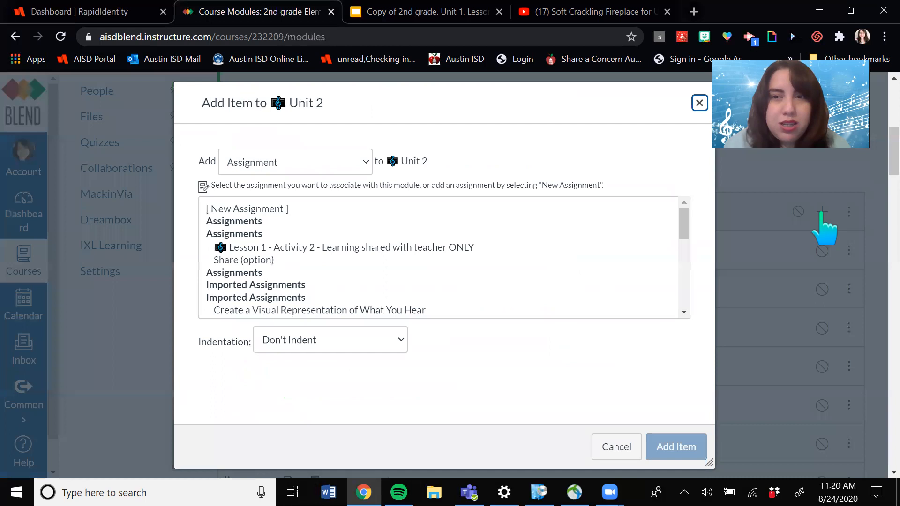
pyautogui.click(266, 168)
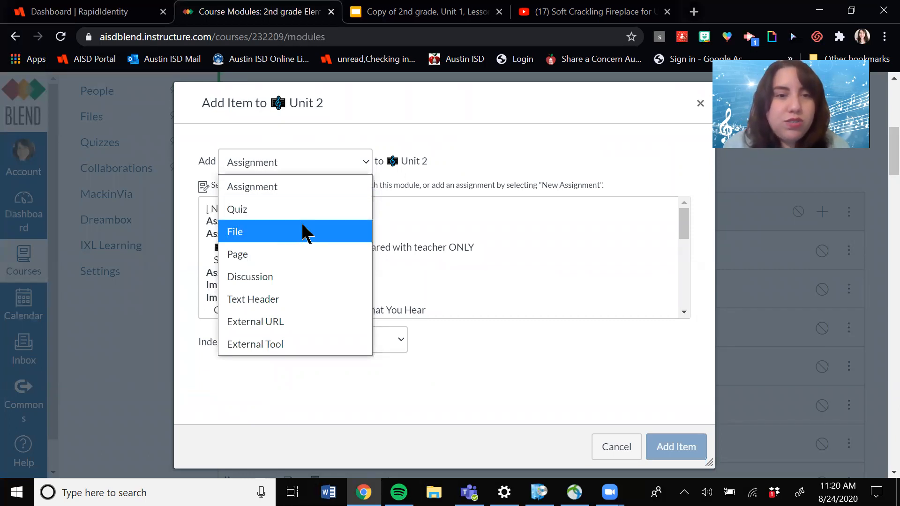
pyautogui.click(302, 209)
pyautogui.click(235, 210)
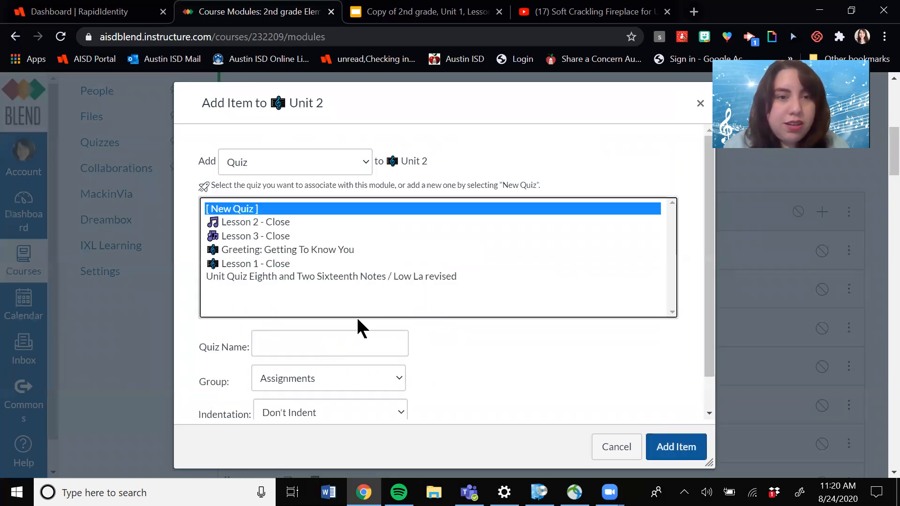
pyautogui.click(340, 341)
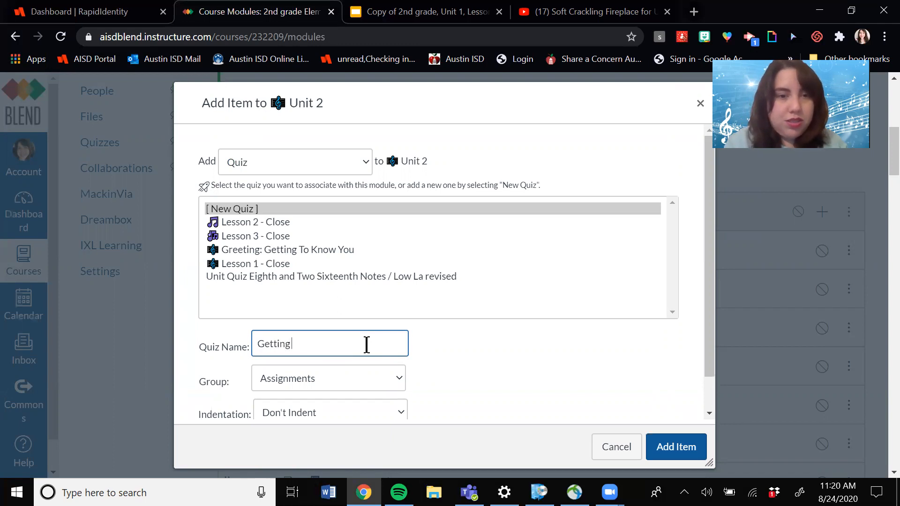
pyautogui.click(676, 449)
pyautogui.moveTo(891, 164); pyautogui.dragTo(883, 208)
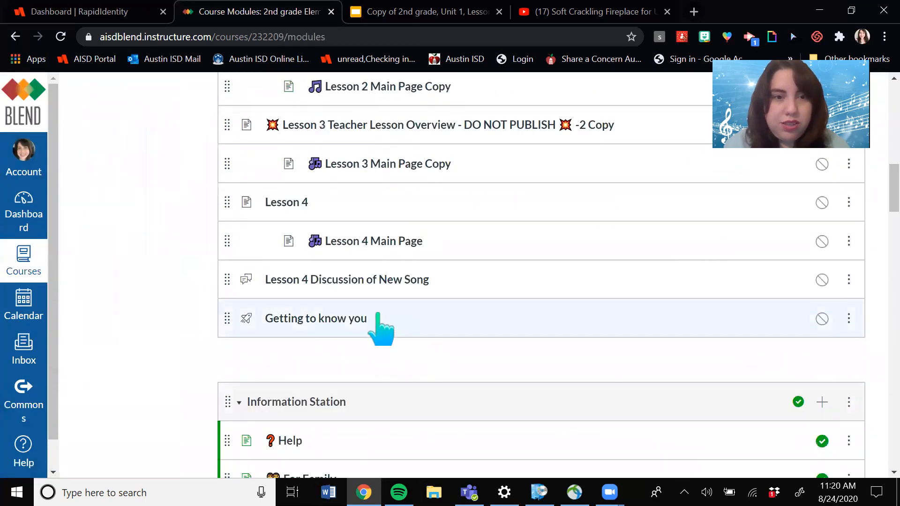
# Step: Open the 'Getting to know you' quiz and look over its edit page instructions
pyautogui.click(362, 319)
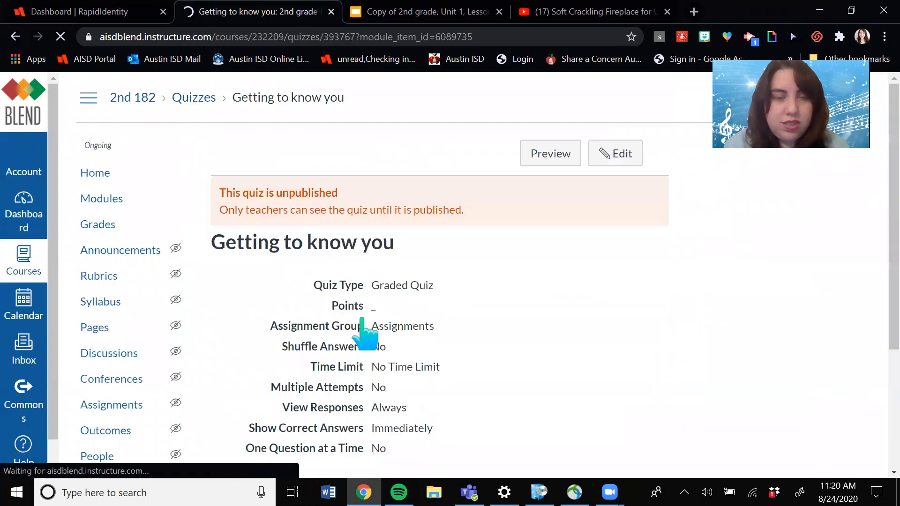
pyautogui.click(613, 155)
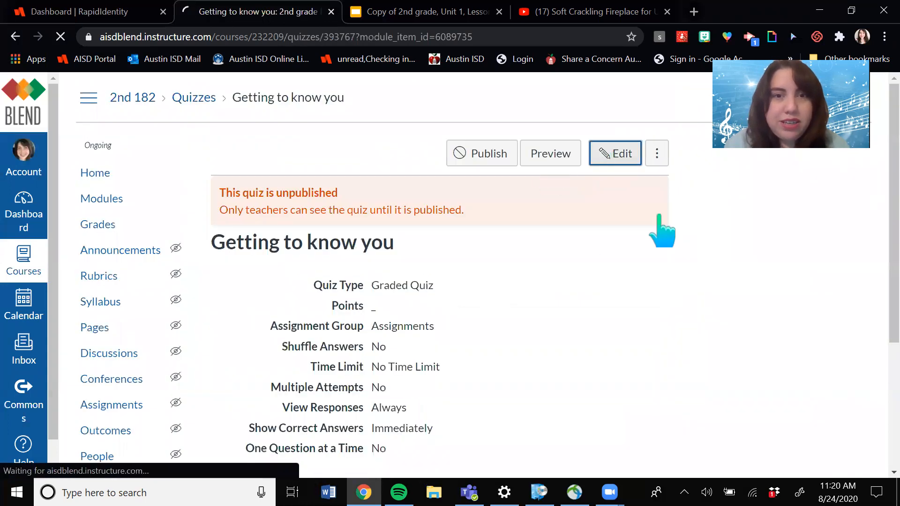
pyautogui.moveTo(880, 163); pyautogui.dragTo(884, 108)
pyautogui.click(319, 235)
pyautogui.click(11, 39)
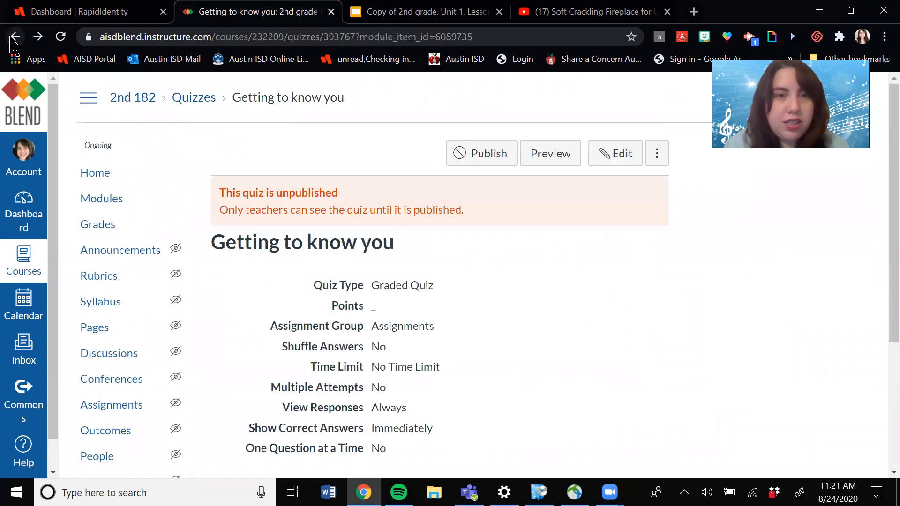
# Step: Preview the quiz as a student, then go back to the Lesson 4 discussion
pyautogui.scroll(-1, 883, 267)
pyautogui.scroll(-2, 881, 270)
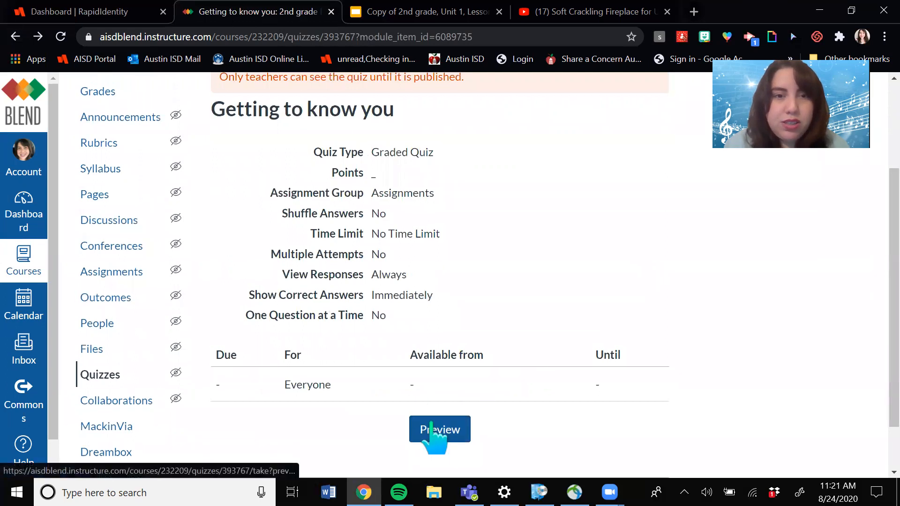
pyautogui.scroll(1, 879, 283)
pyautogui.scroll(-1, 879, 284)
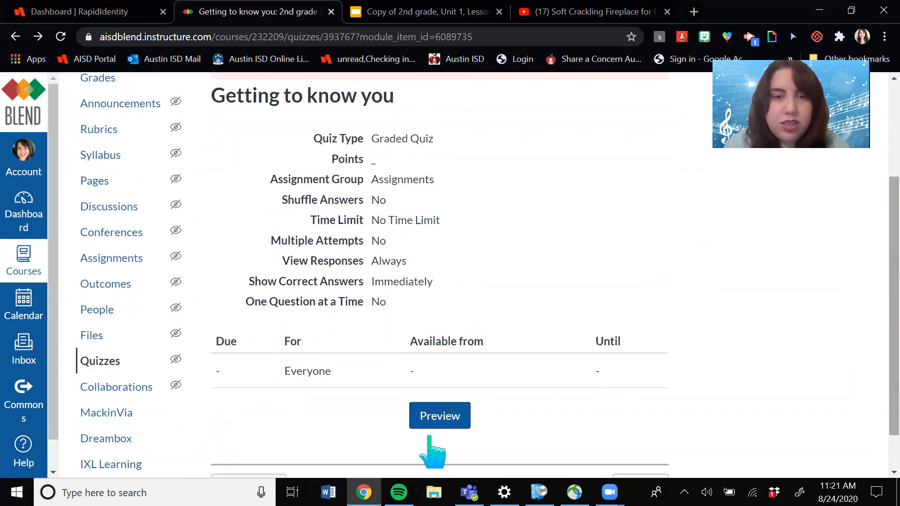
pyautogui.click(437, 415)
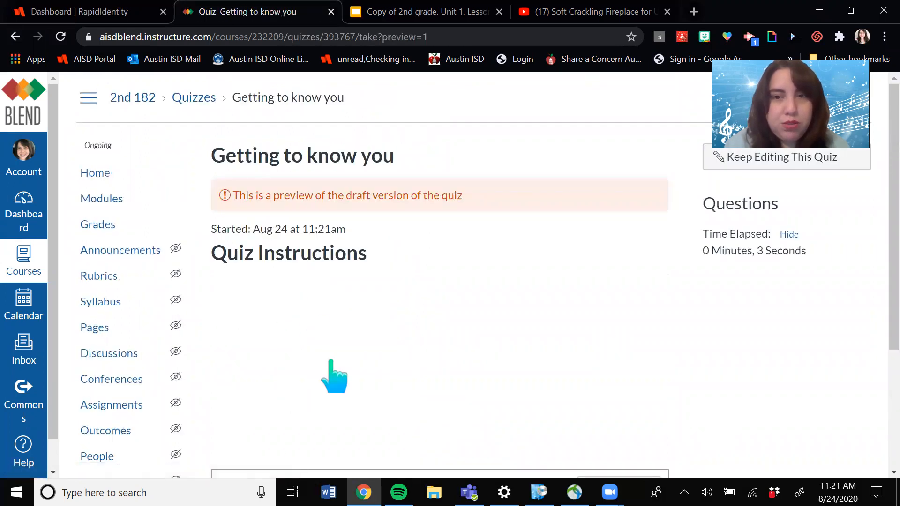
pyautogui.click(15, 36)
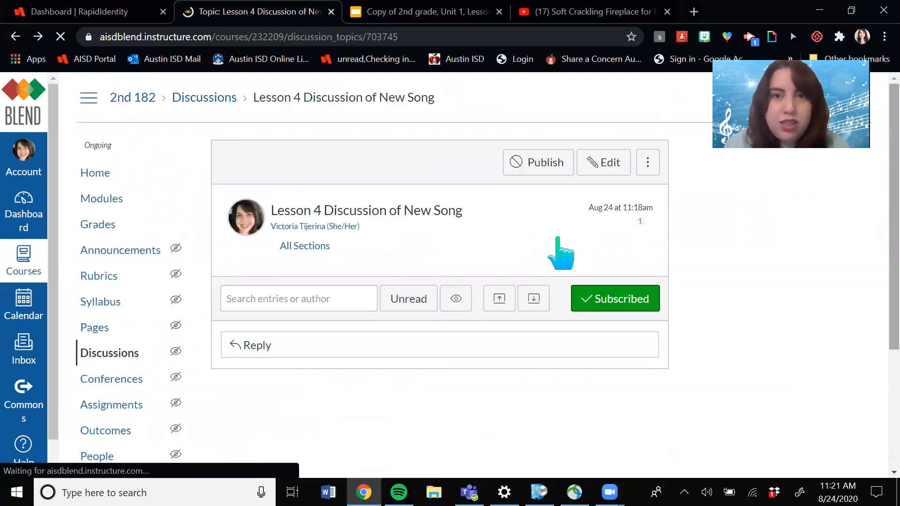
pyautogui.click(113, 199)
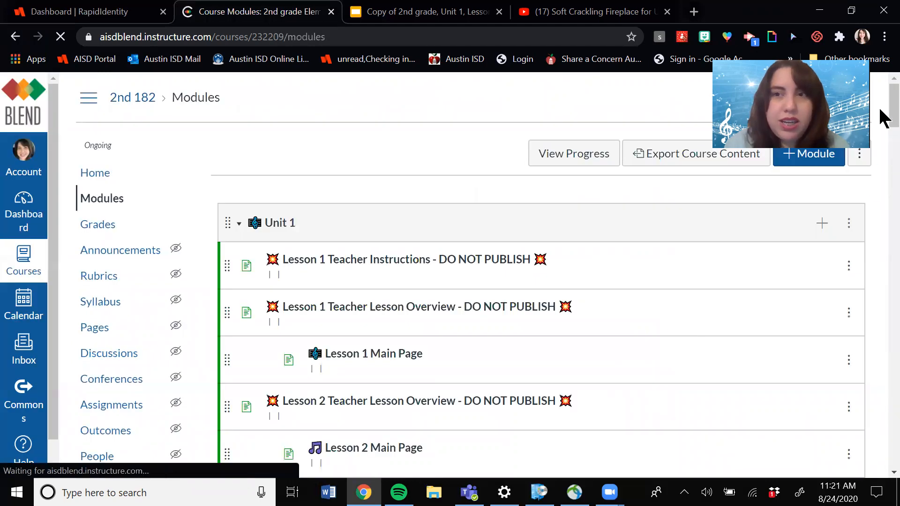
pyautogui.moveTo(885, 117); pyautogui.dragTo(884, 156)
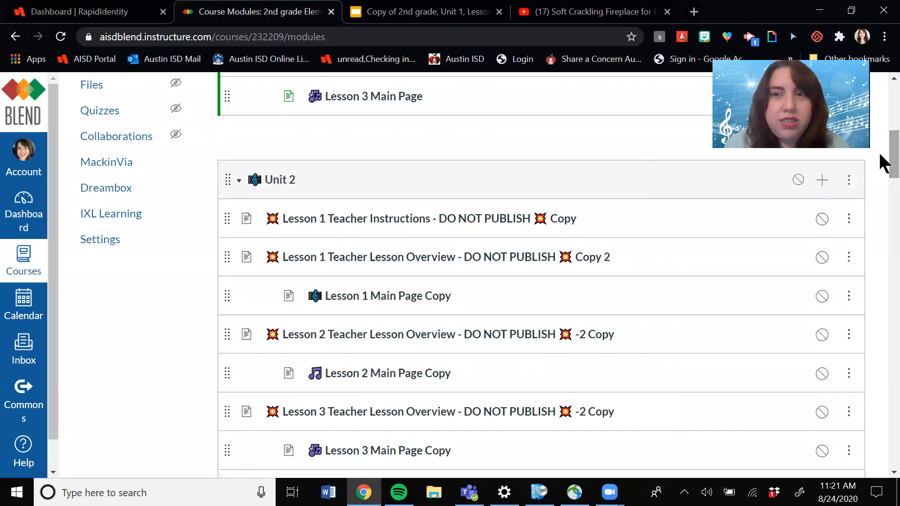
pyautogui.click(823, 180)
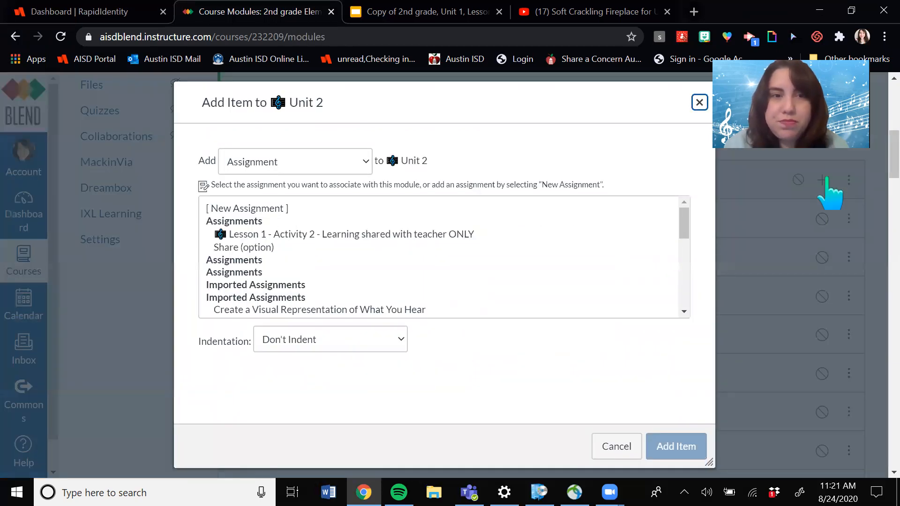
pyautogui.click(345, 165)
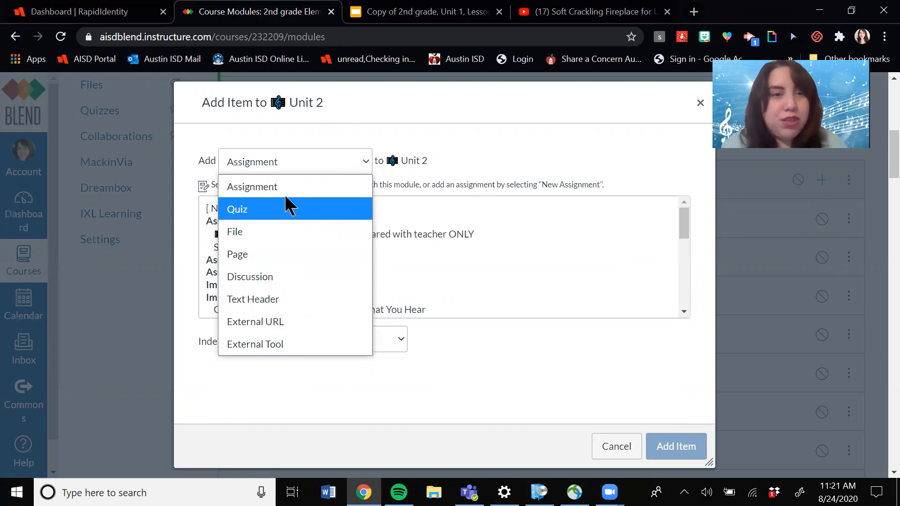
pyautogui.click(509, 394)
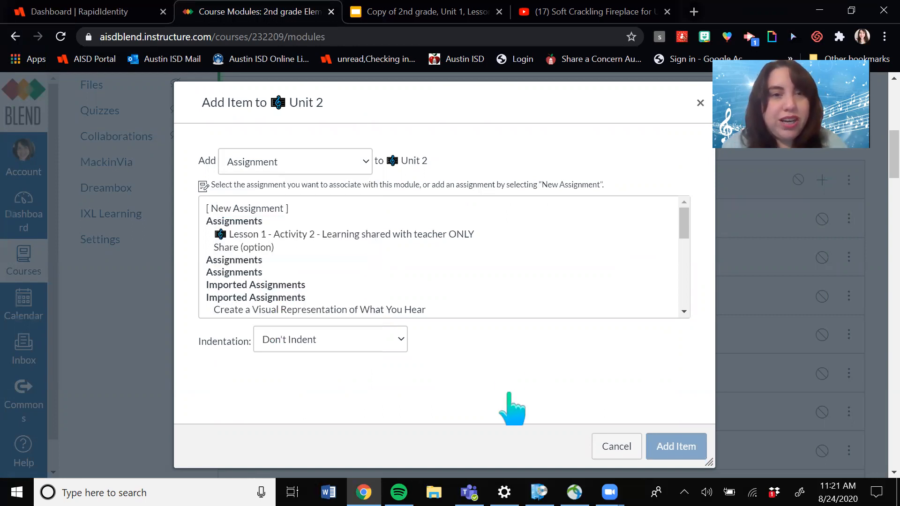
pyautogui.click(617, 448)
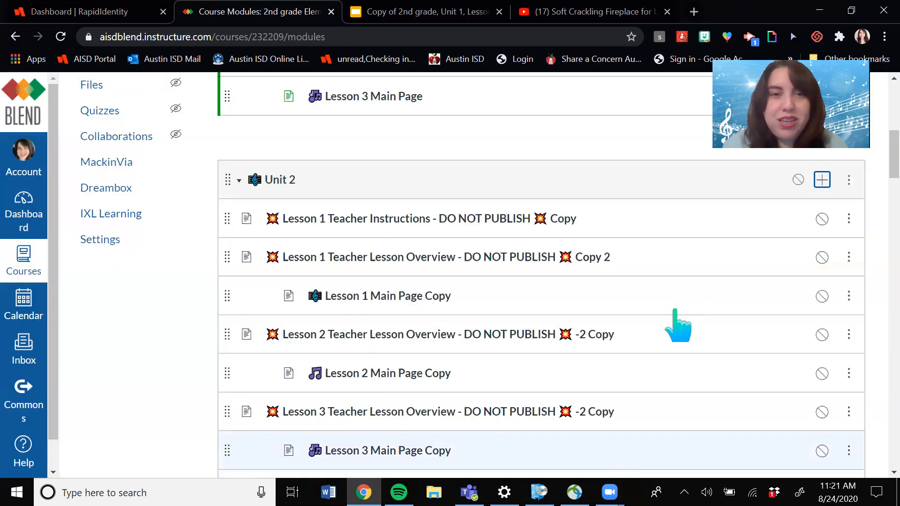
pyautogui.scroll(-5, 880, 164)
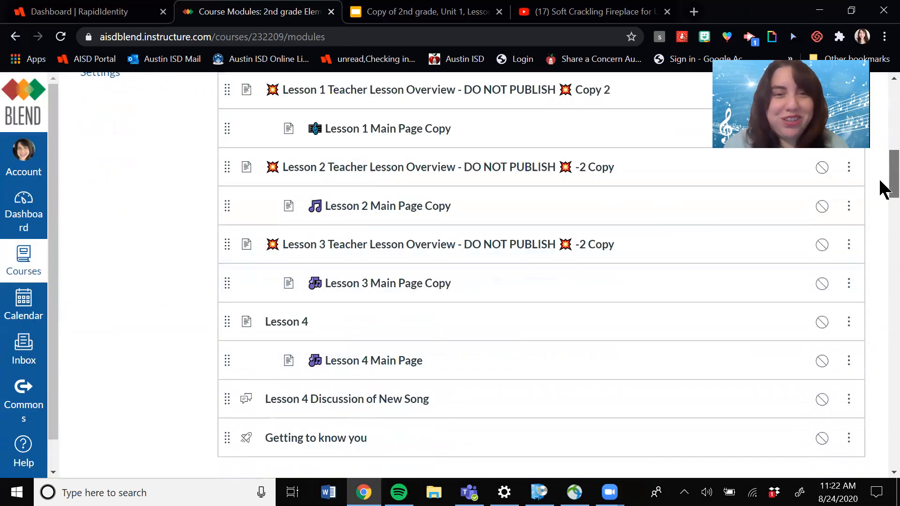
pyautogui.scroll(2, 883, 189)
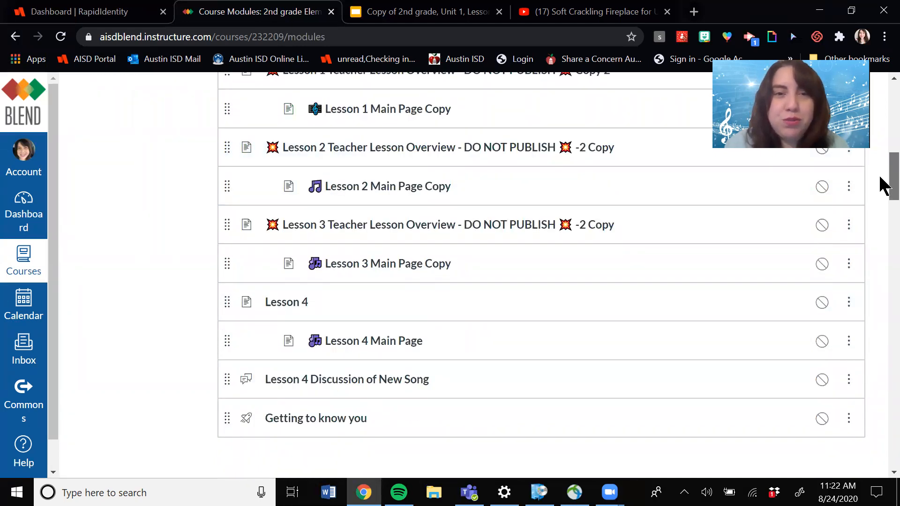
pyautogui.scroll(2, 883, 183)
pyautogui.scroll(-3, 883, 178)
pyautogui.scroll(-6, 880, 188)
pyautogui.scroll(20, 883, 225)
pyautogui.scroll(-3, 885, 126)
pyautogui.scroll(3, 885, 131)
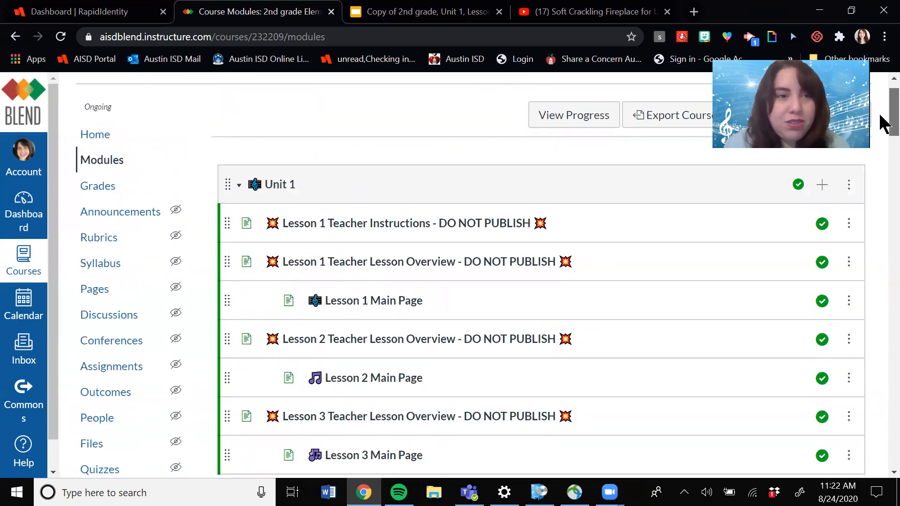
# Step: Switch to the Elementary Music Grade 4 Blueprint course and open its Modules list
pyautogui.click(23, 260)
pyautogui.moveTo(305, 162); pyautogui.dragTo(333, 395)
pyautogui.moveTo(315, 355); pyautogui.dragTo(320, 315)
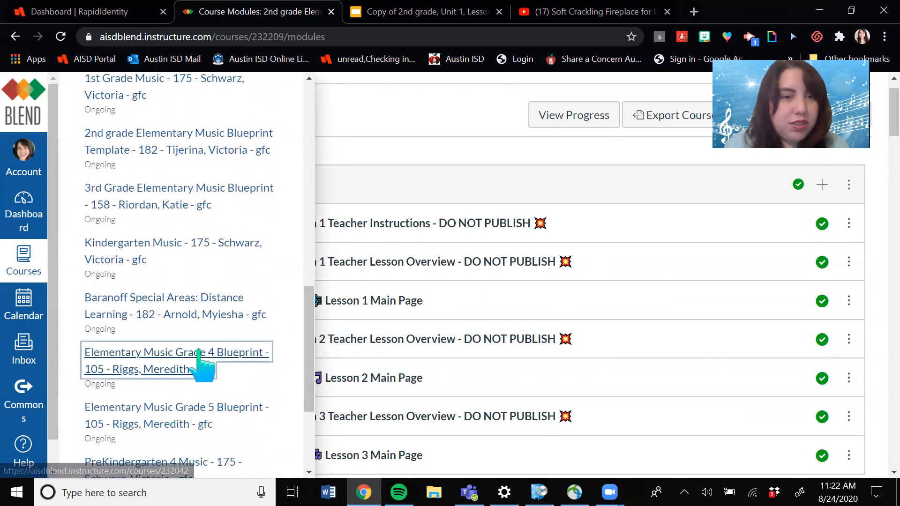
pyautogui.click(202, 366)
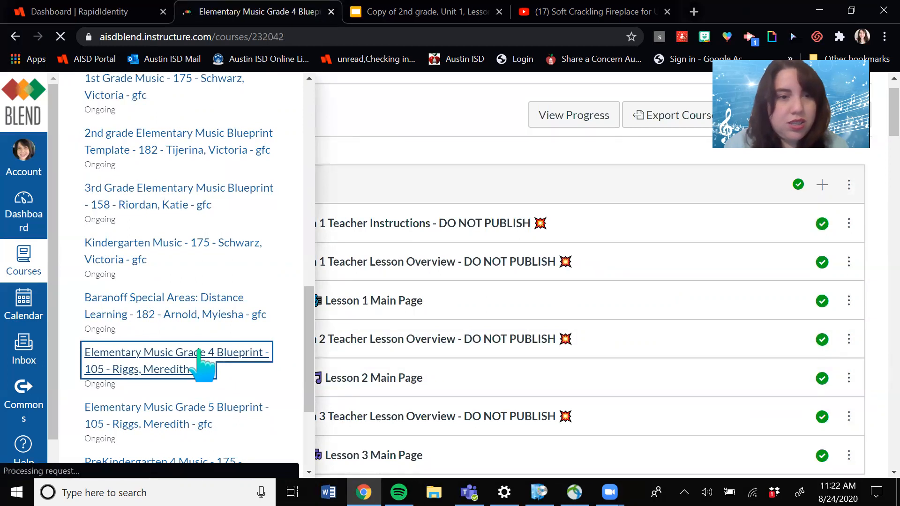
pyautogui.click(103, 206)
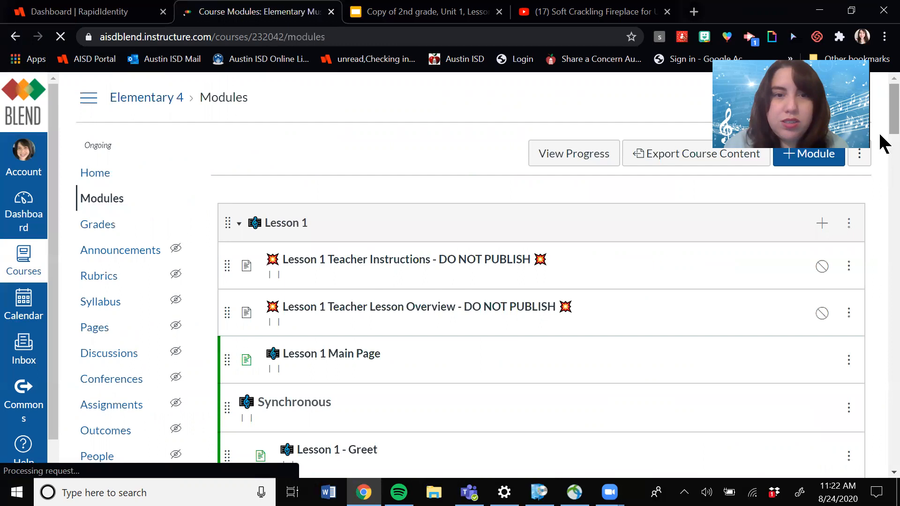
# Step: Open the Getting To Know You survey and start its student preview
pyautogui.scroll(-5, 881, 141)
pyautogui.scroll(-2, 884, 168)
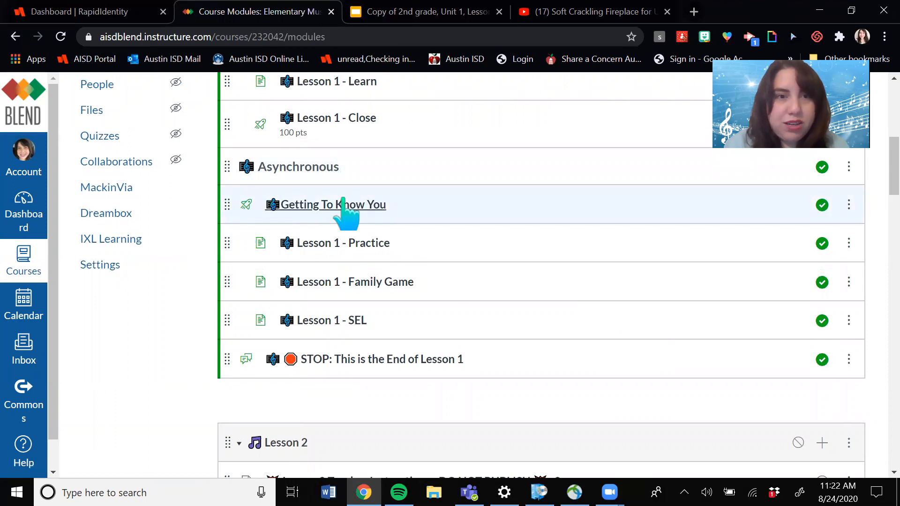
pyautogui.click(354, 206)
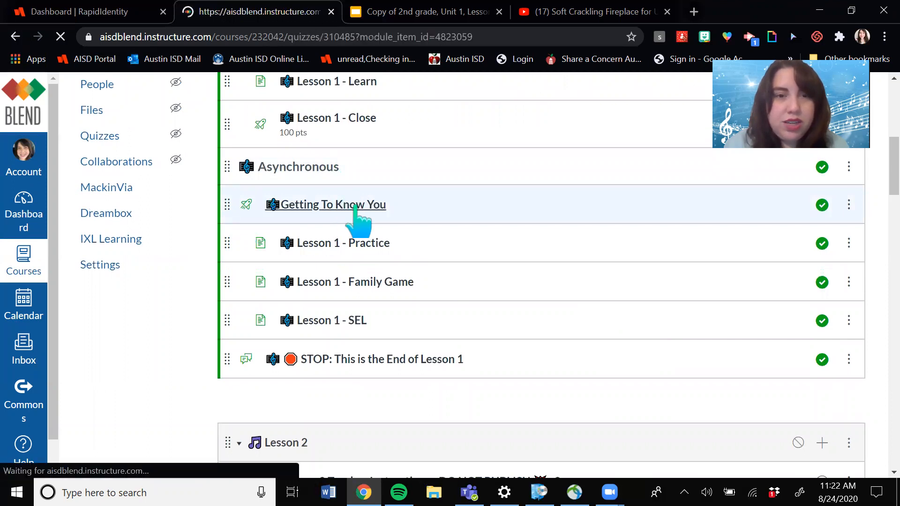
pyautogui.scroll(-1, 884, 168)
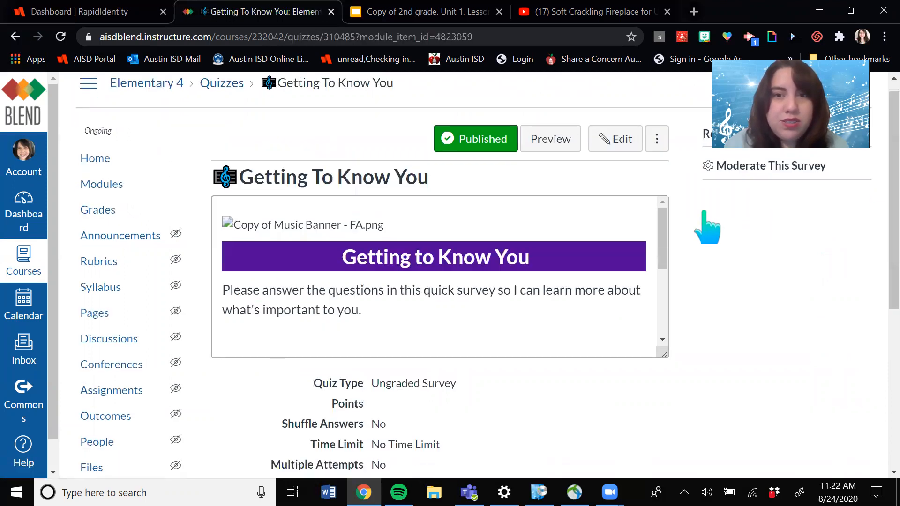
pyautogui.moveTo(663, 224)
pyautogui.mouseDown()
pyautogui.moveTo(679, 302)
pyautogui.moveTo(675, 231)
pyautogui.mouseUp()
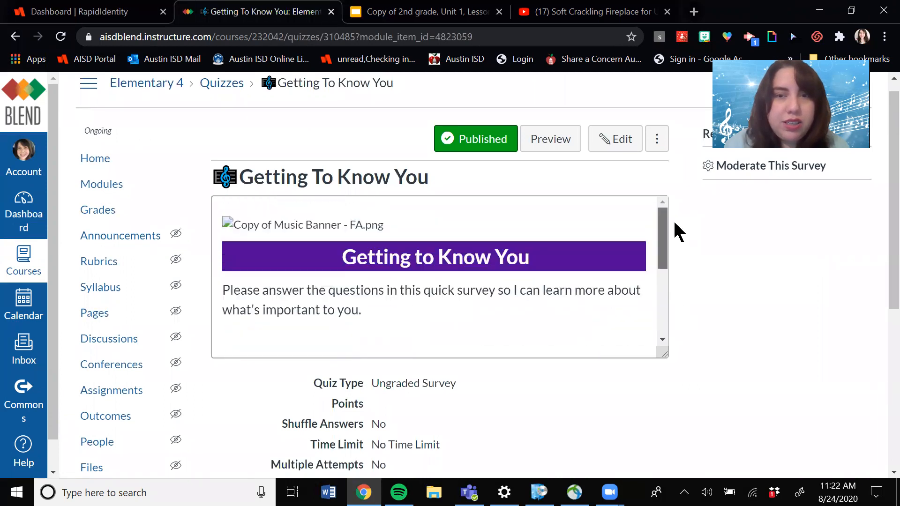
pyautogui.moveTo(879, 227); pyautogui.dragTo(880, 335)
pyautogui.scroll(-1, 883, 345)
pyautogui.click(449, 378)
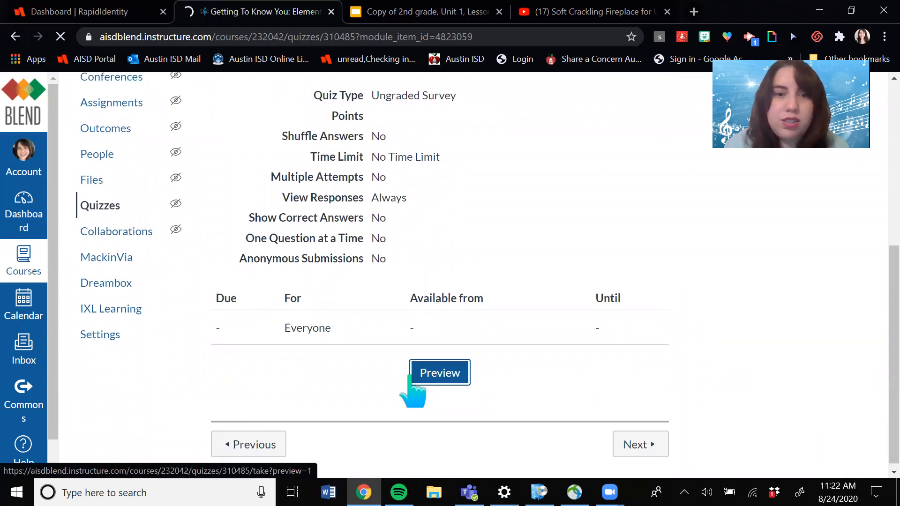
# Step: Scroll through survey Questions 1 to 7, clicking Question 1's answer box, then return to Modules
pyautogui.moveTo(883, 150); pyautogui.dragTo(880, 257)
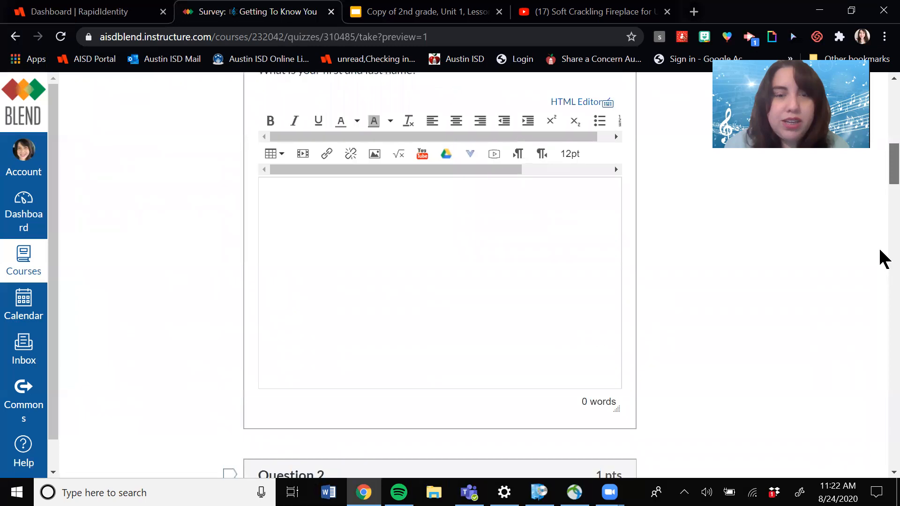
pyautogui.click(411, 244)
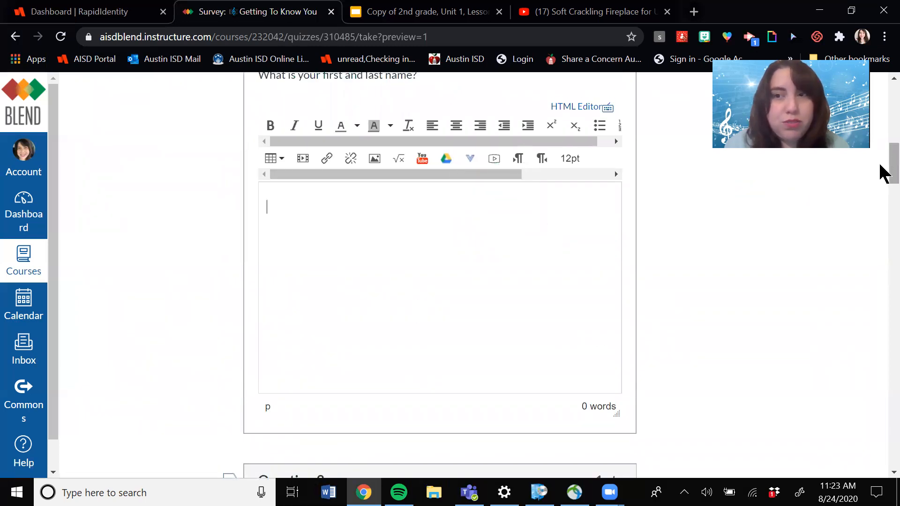
pyautogui.scroll(-2, 884, 204)
pyautogui.scroll(-5, 885, 204)
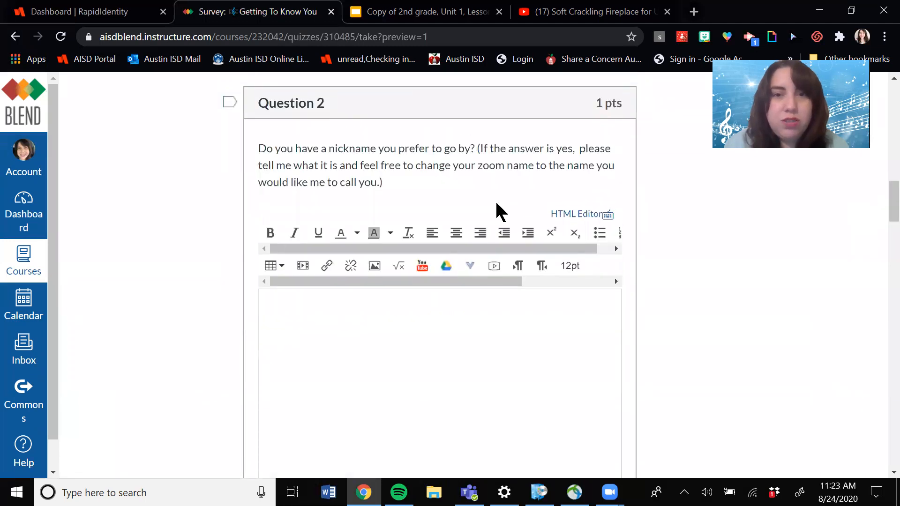
pyautogui.scroll(-8, 881, 220)
pyautogui.moveTo(879, 252); pyautogui.dragTo(883, 427)
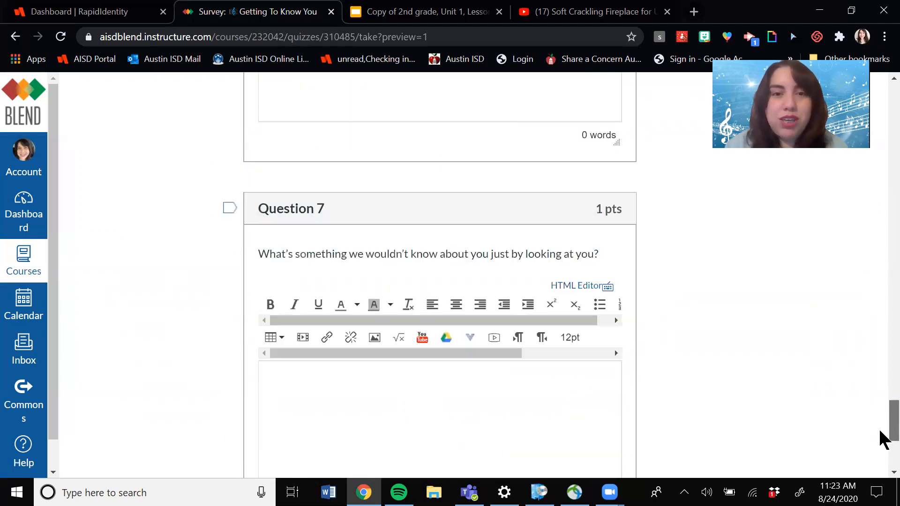
pyautogui.scroll(-2, 880, 433)
pyautogui.moveTo(880, 439); pyautogui.dragTo(880, 438)
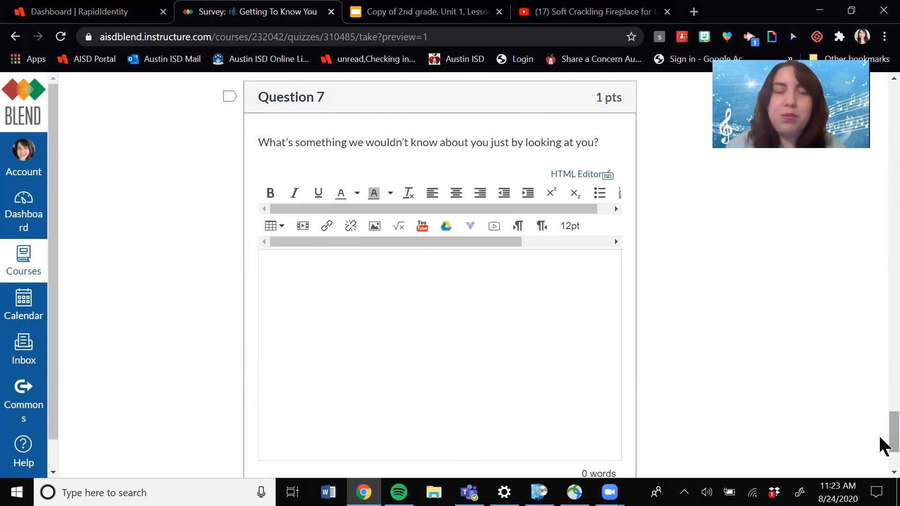
pyautogui.moveTo(880, 425); pyautogui.dragTo(881, 92)
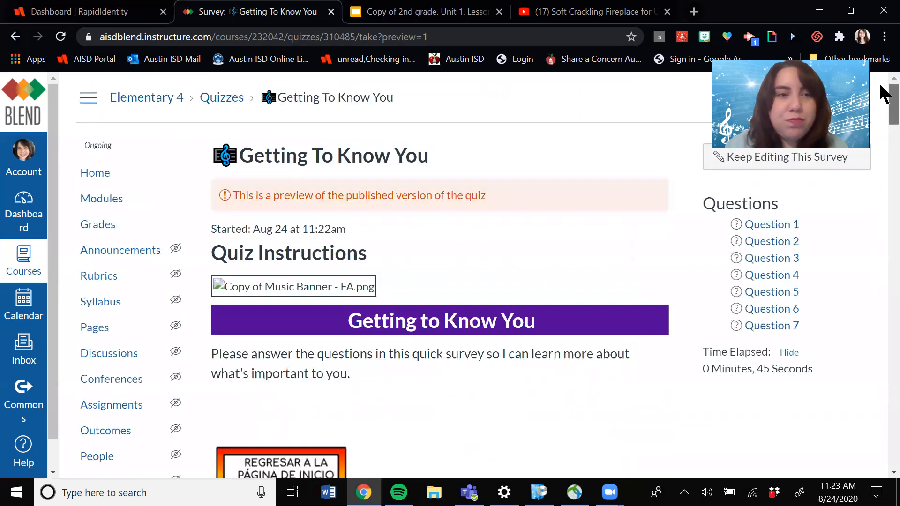
pyautogui.click(101, 199)
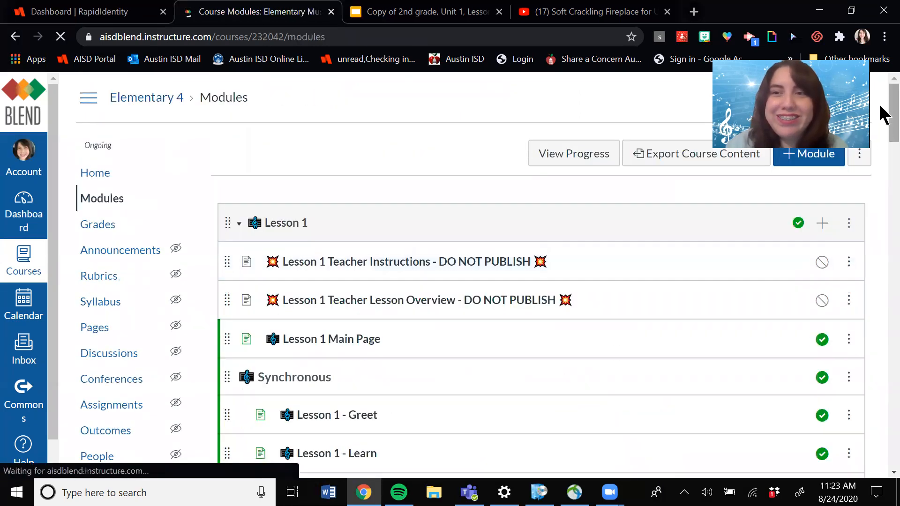
# Step: Open Lesson 1 Main Page and follow the Greet link in its Synchronous Learning table
pyautogui.moveTo(883, 109)
pyautogui.mouseDown()
pyautogui.moveTo(884, 164)
pyautogui.moveTo(883, 126)
pyautogui.mouseUp()
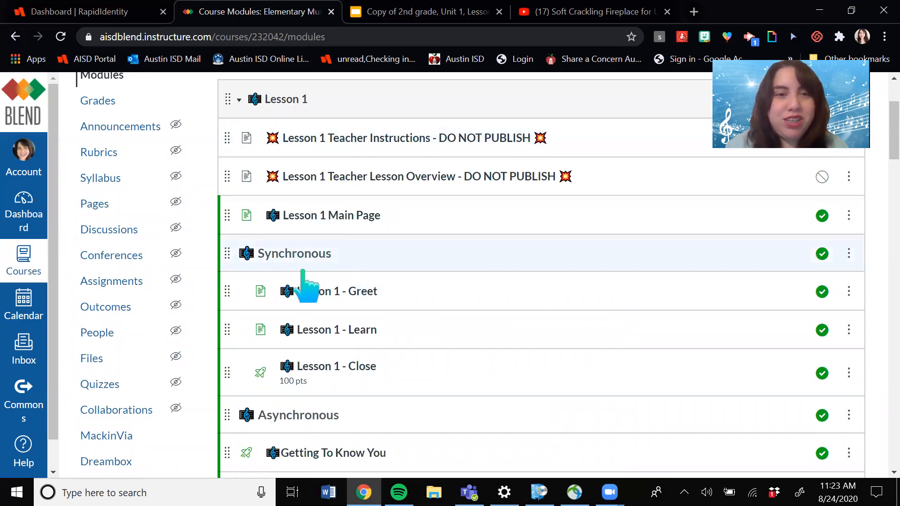
pyautogui.click(331, 216)
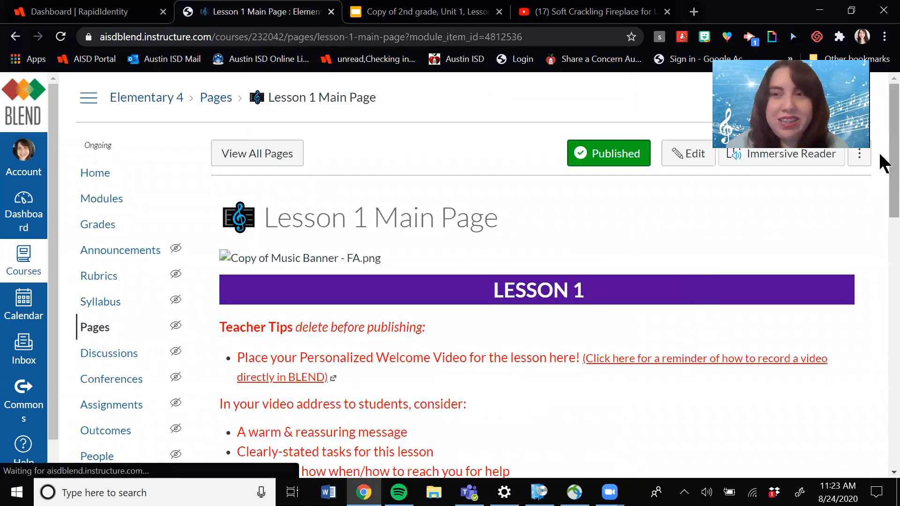
pyautogui.scroll(-4, 880, 120)
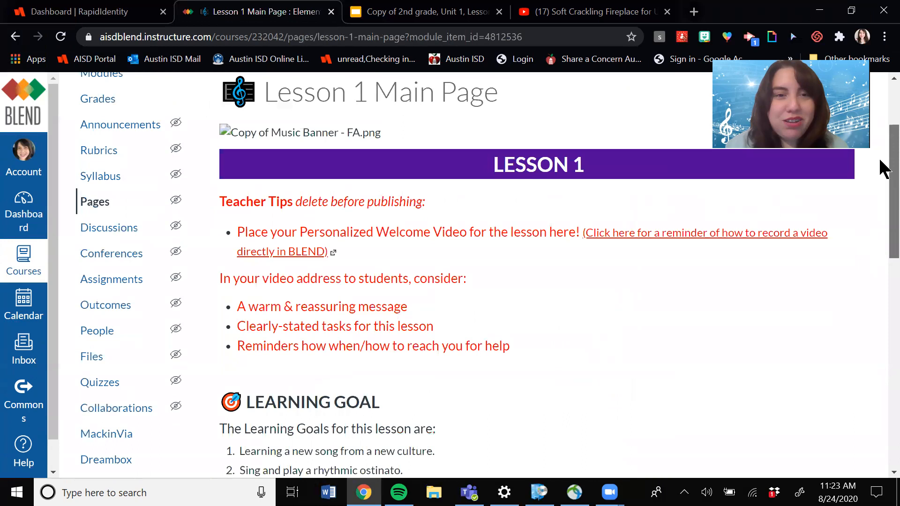
pyautogui.scroll(-4, 880, 197)
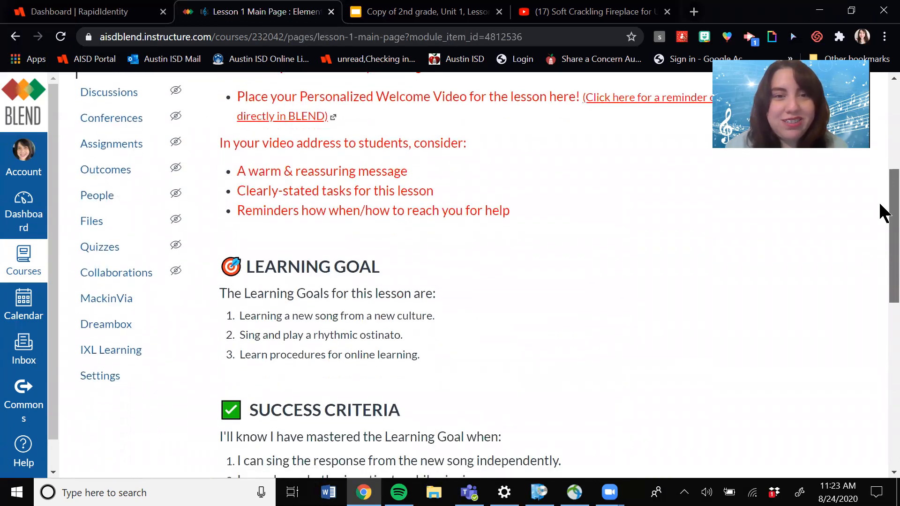
pyautogui.scroll(-3, 880, 272)
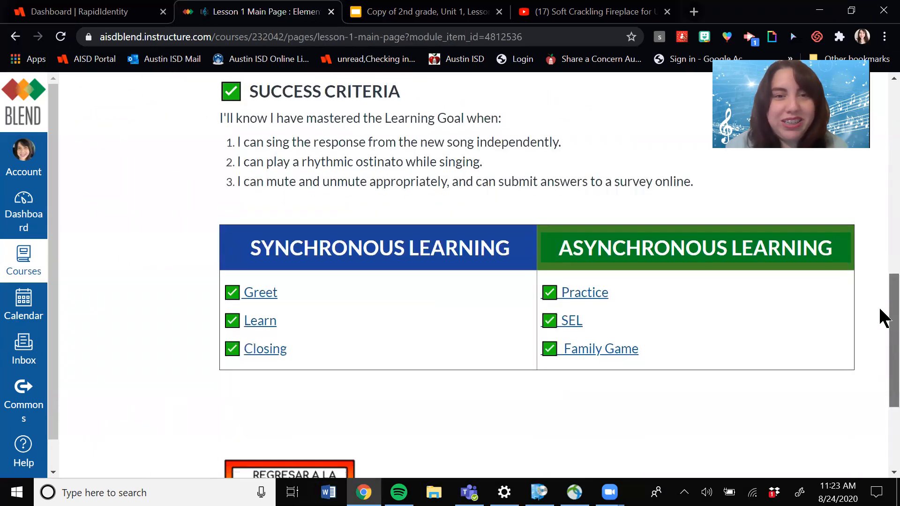
pyautogui.scroll(-1, 884, 318)
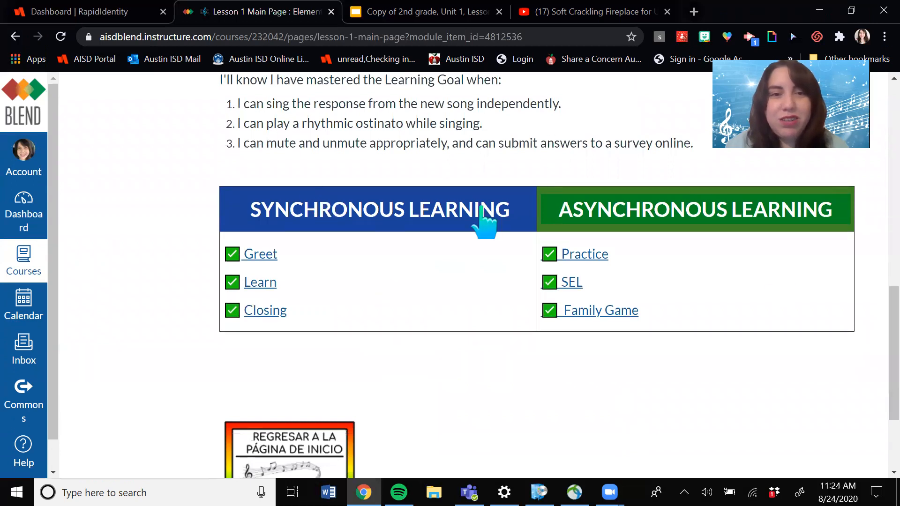
pyautogui.click(261, 253)
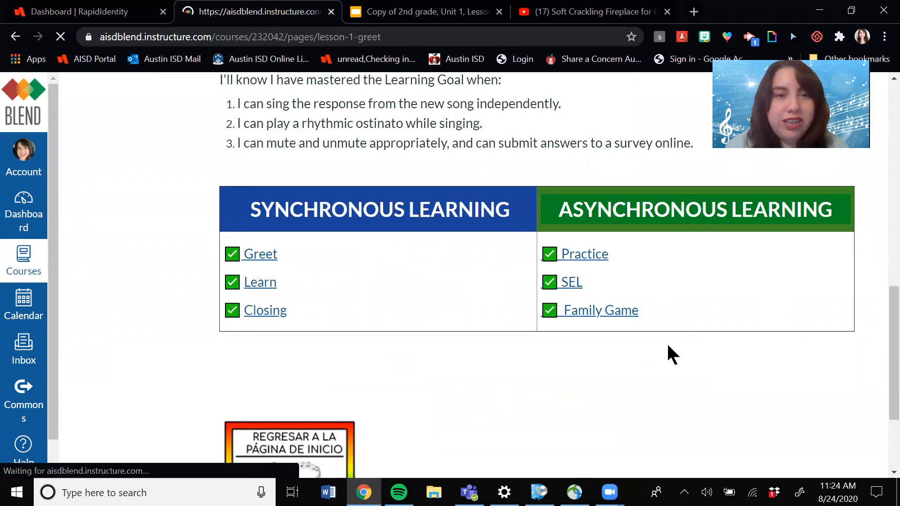
# Step: Scroll to Message & Goal Setting on the Greet page and open the Messages Slides link
pyautogui.scroll(-3, 884, 160)
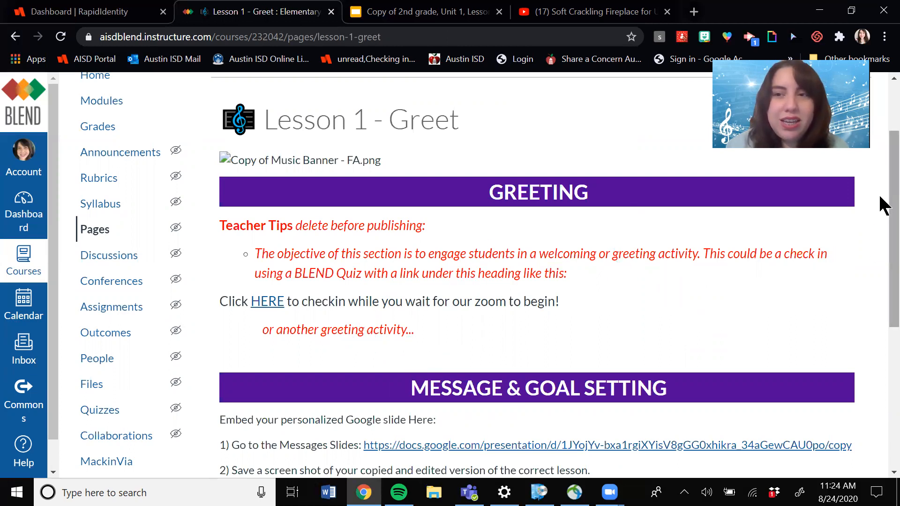
pyautogui.scroll(-2, 883, 207)
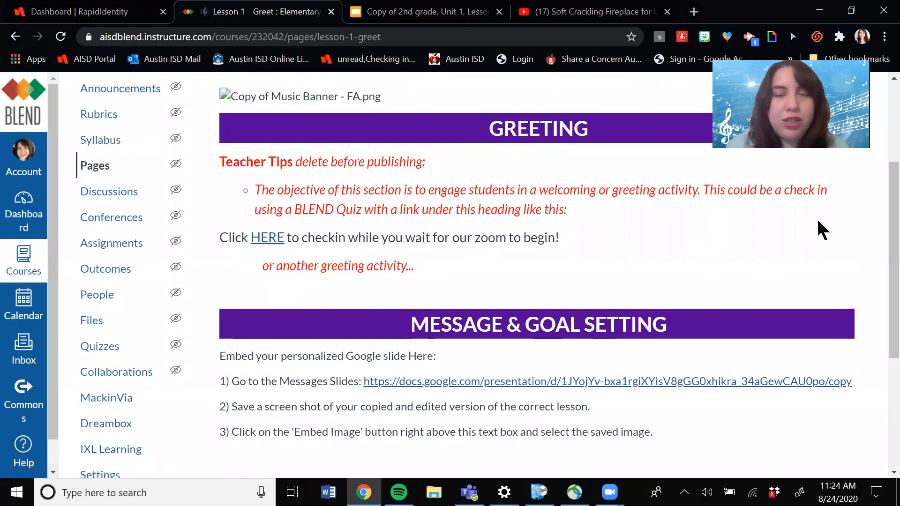
pyautogui.moveTo(879, 221); pyautogui.dragTo(880, 291)
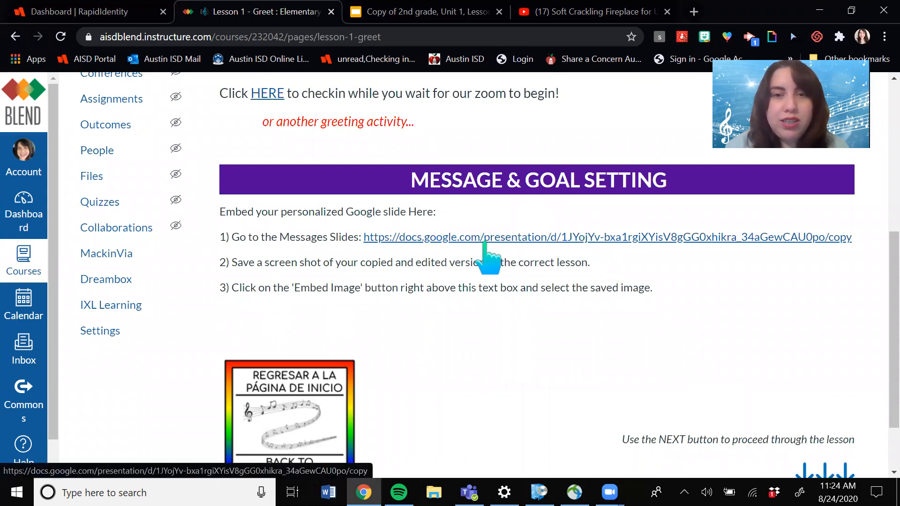
pyautogui.click(513, 237)
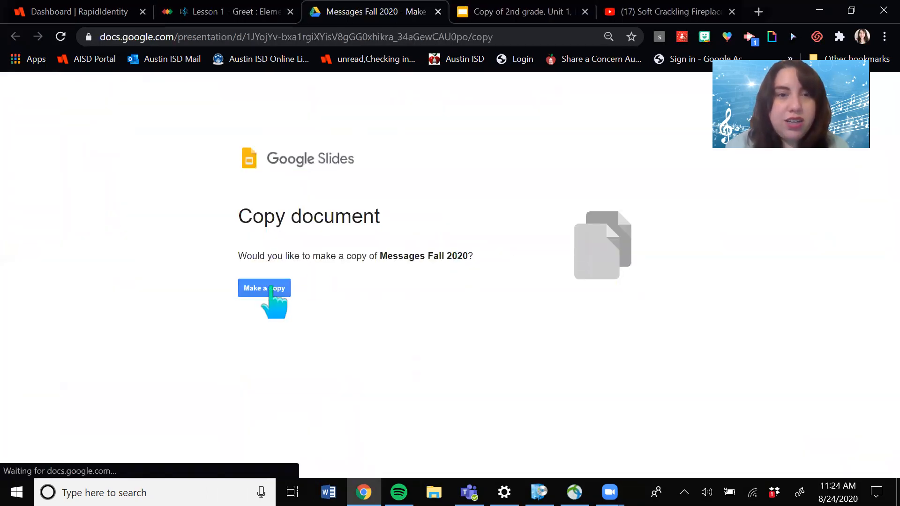
# Step: Copy the Messages Fall 2020 deck and preview its norms and Hello Marvelous Musicians slides
pyautogui.click(268, 288)
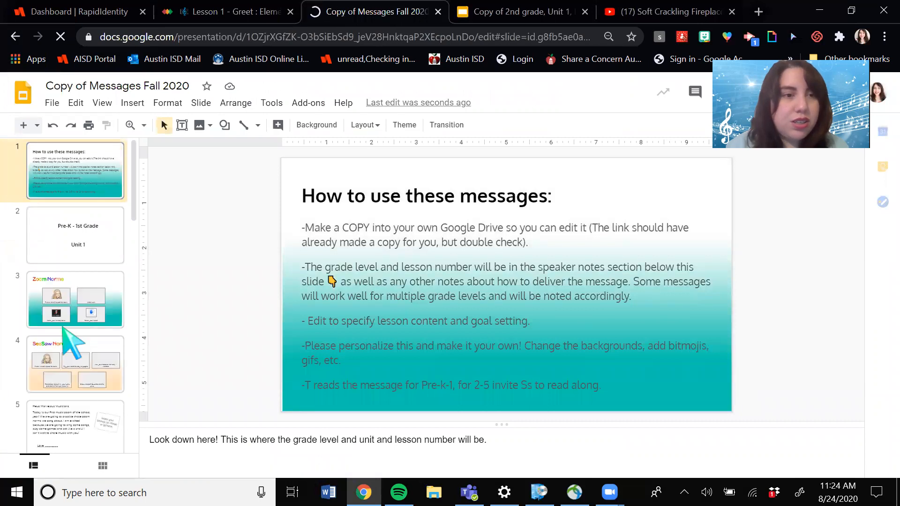
pyautogui.click(76, 298)
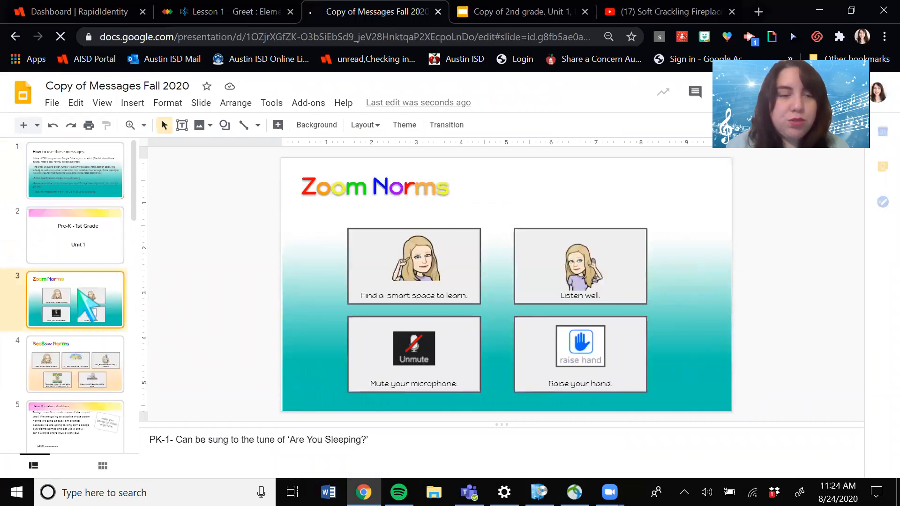
pyautogui.click(74, 357)
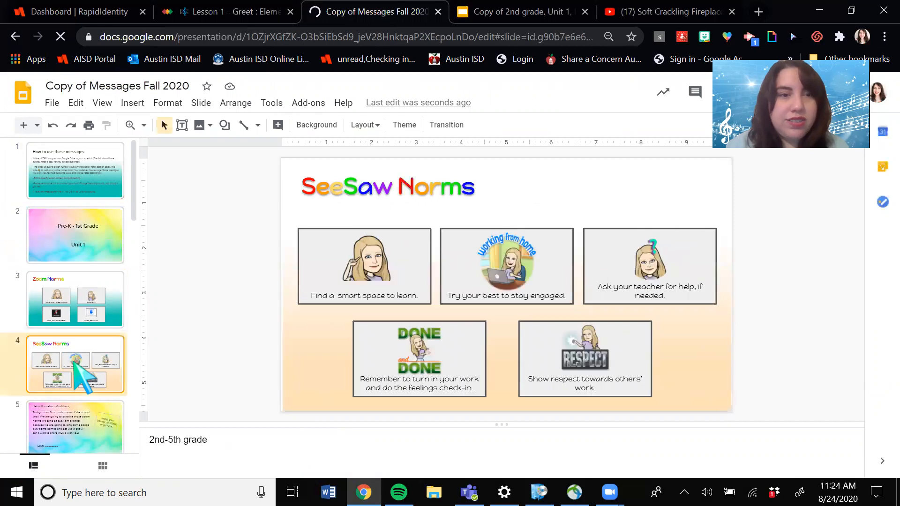
pyautogui.moveTo(136, 209); pyautogui.dragTo(154, 301)
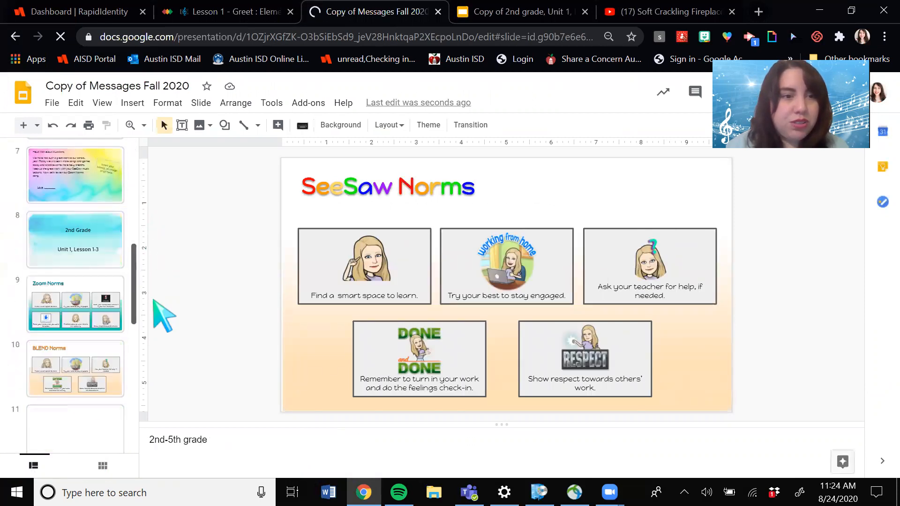
pyautogui.click(86, 307)
pyautogui.click(93, 363)
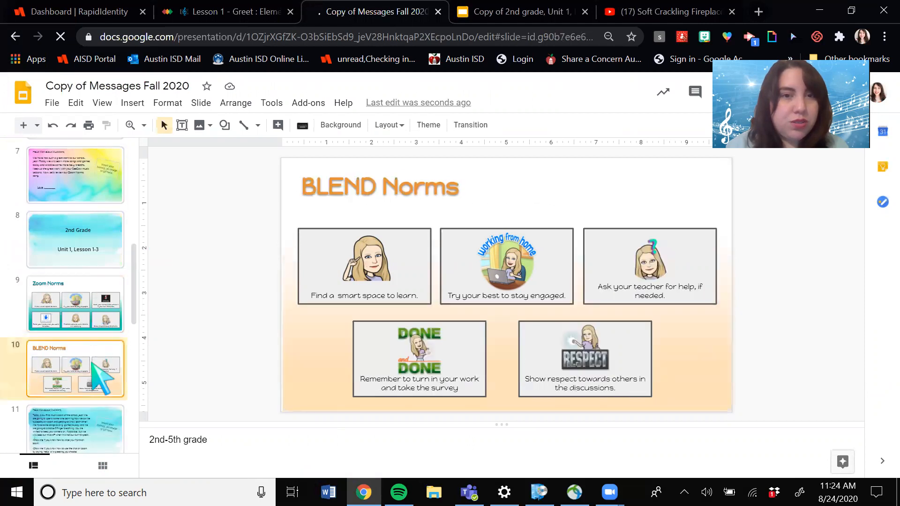
pyautogui.moveTo(136, 257); pyautogui.dragTo(135, 221)
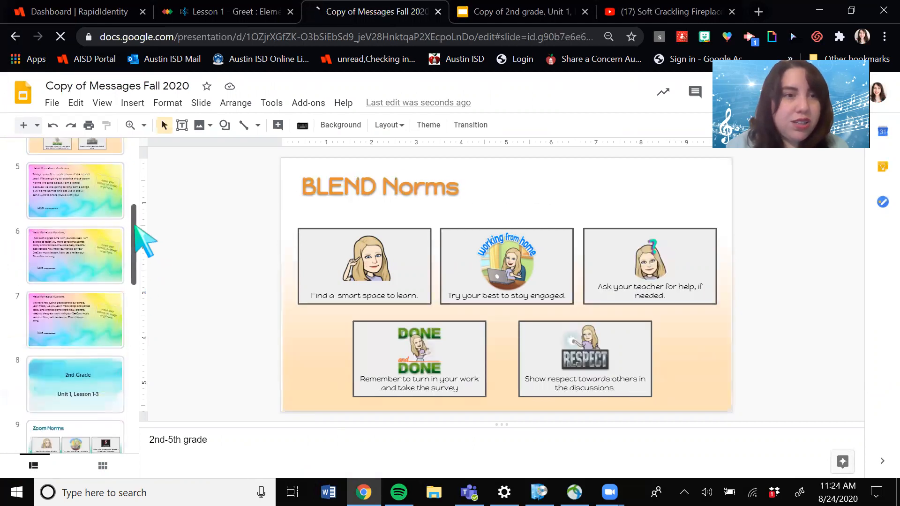
pyautogui.click(94, 211)
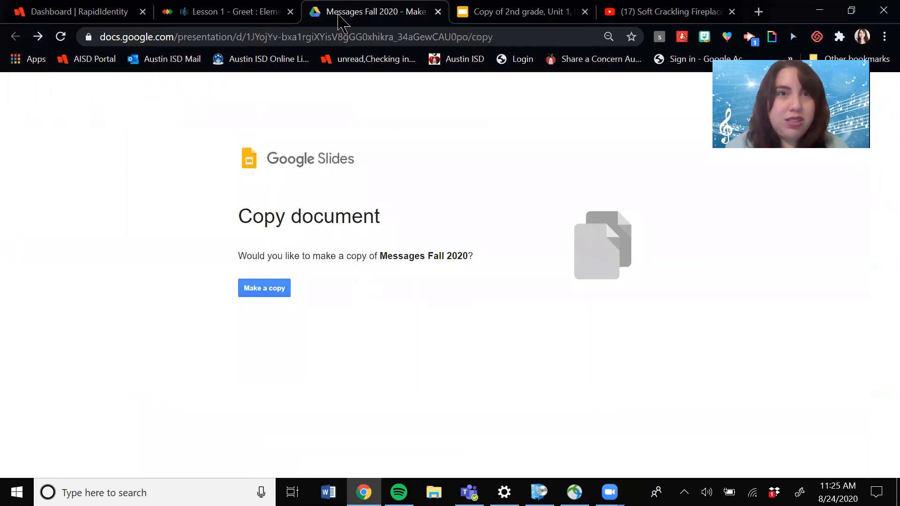
# Step: Go from the Greet tab to the Lesson 1 - Learn page via Next and reload it
pyautogui.click(224, 14)
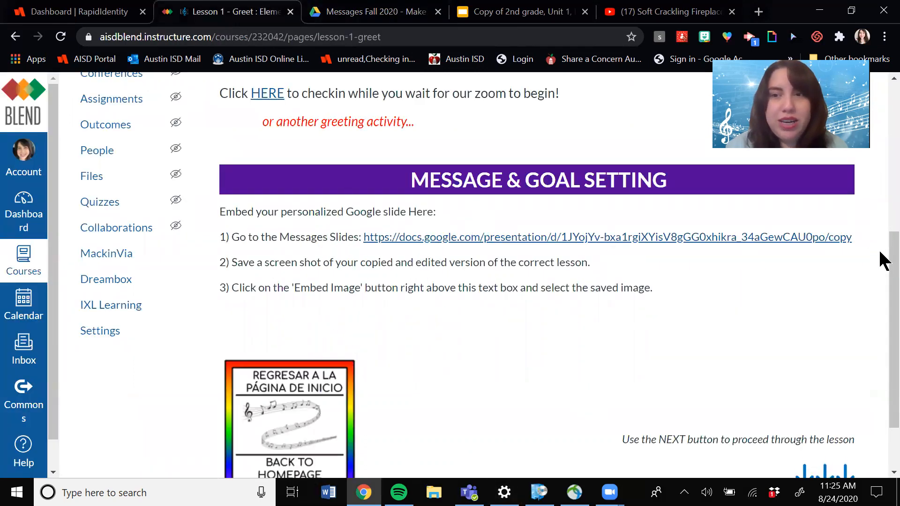
pyautogui.scroll(-2, 884, 260)
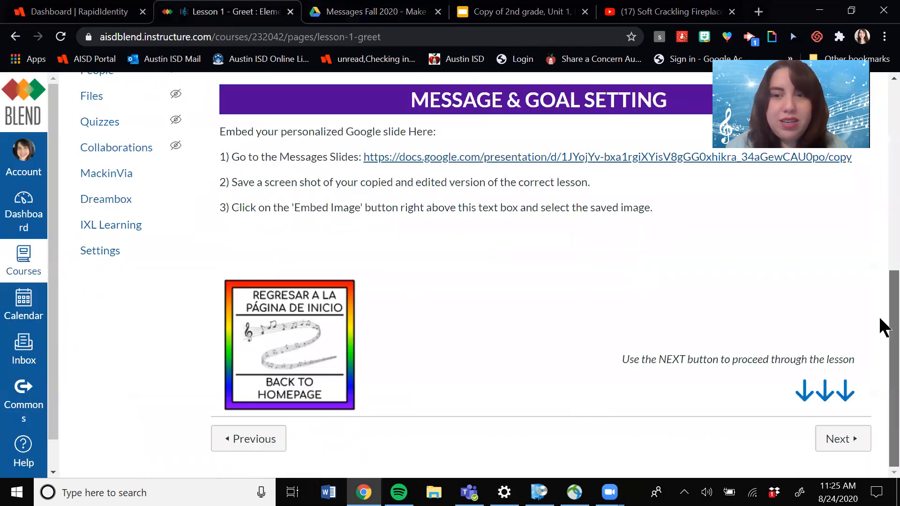
pyautogui.click(849, 438)
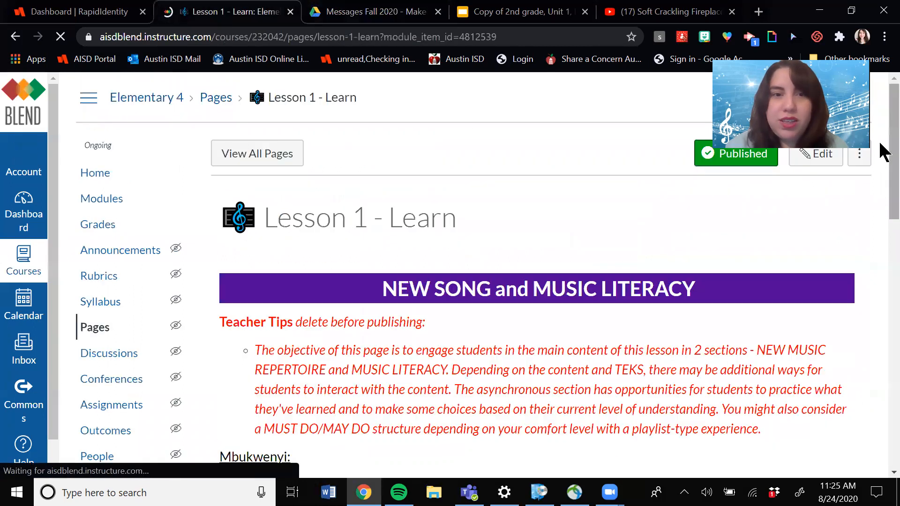
pyautogui.scroll(-6, 880, 177)
pyautogui.scroll(-2, 883, 227)
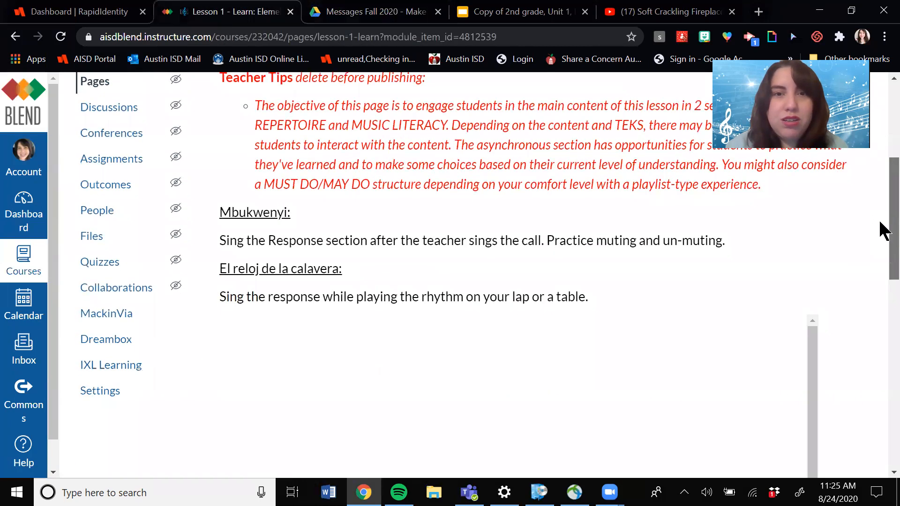
pyautogui.scroll(3, 882, 230)
pyautogui.scroll(-6, 879, 255)
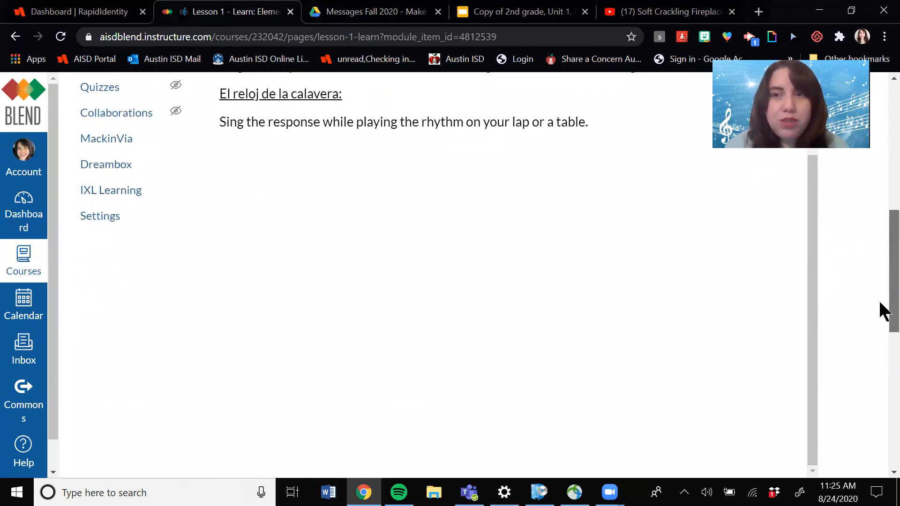
pyautogui.scroll(-4, 883, 309)
pyautogui.moveTo(883, 308); pyautogui.dragTo(880, 247)
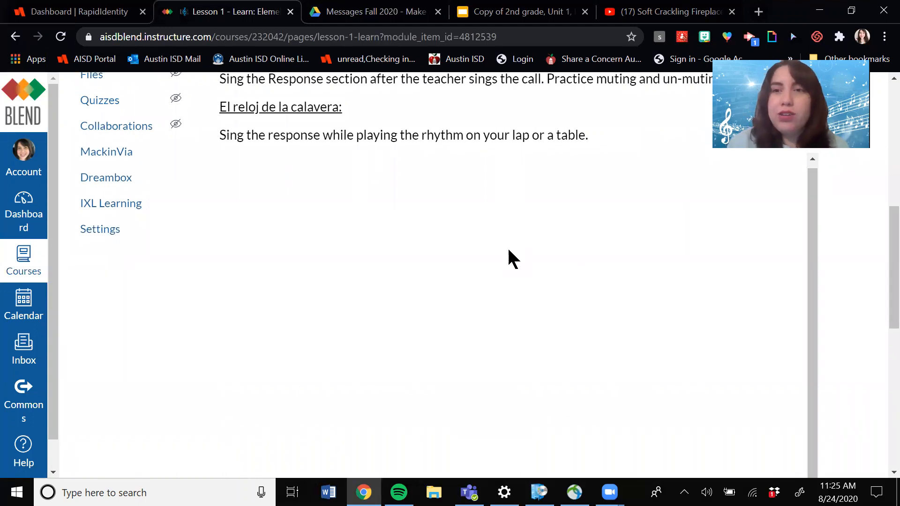
pyautogui.moveTo(883, 243); pyautogui.dragTo(884, 191)
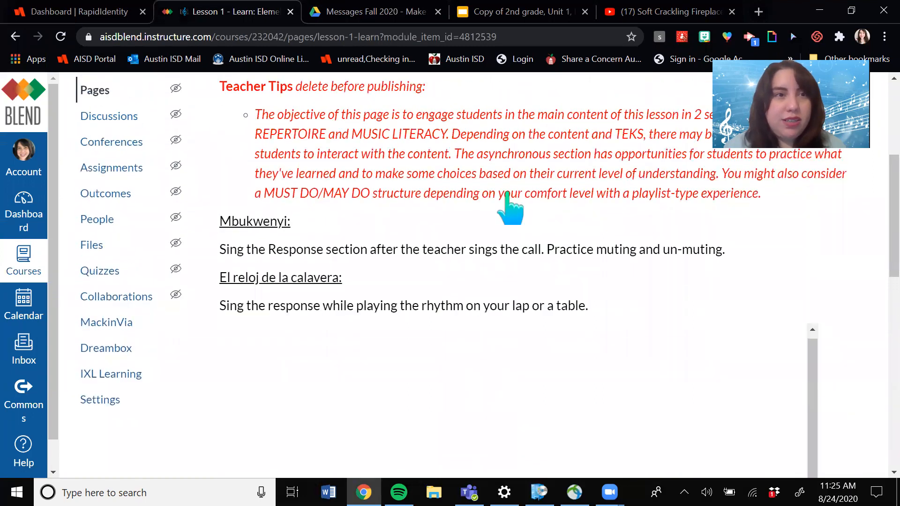
pyautogui.click(60, 36)
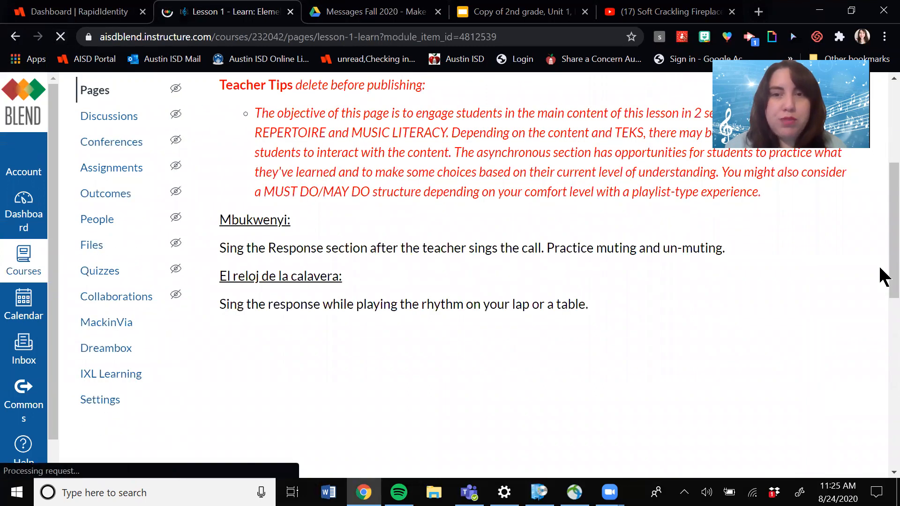
# Step: Flip the embedded deck to El reloj and back, then play, unmute and pause Mbukwenyi
pyautogui.moveTo(884, 182); pyautogui.dragTo(886, 259)
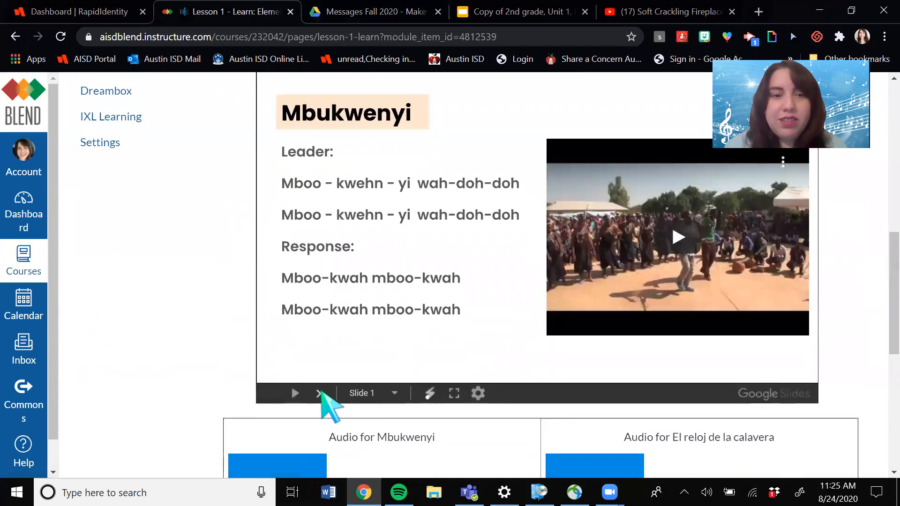
pyautogui.click(318, 393)
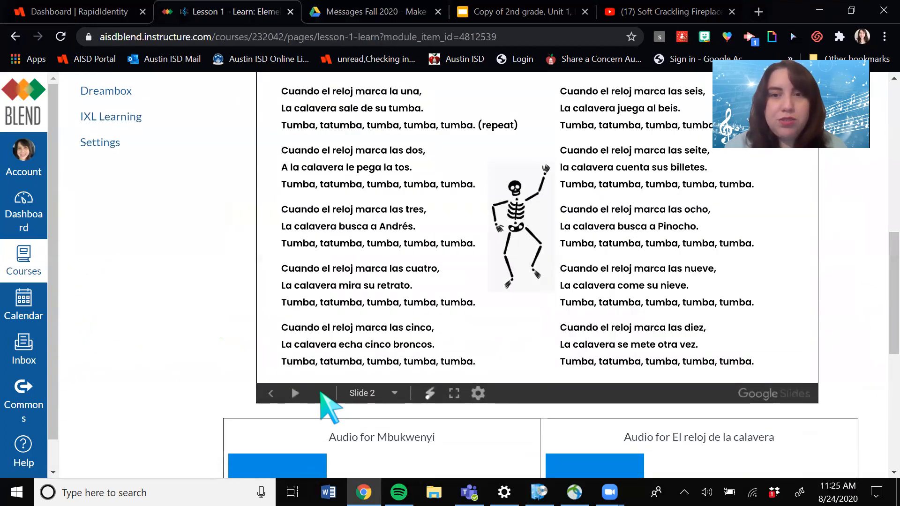
pyautogui.click(270, 393)
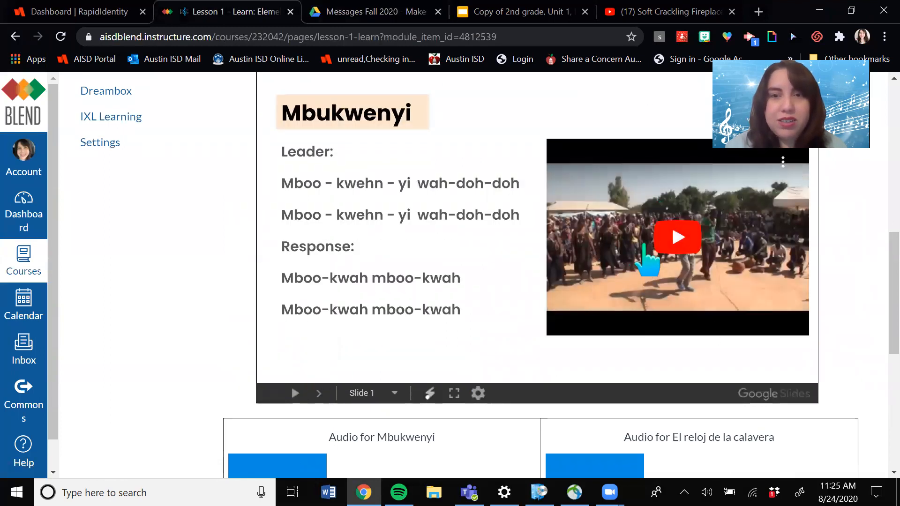
pyautogui.click(680, 238)
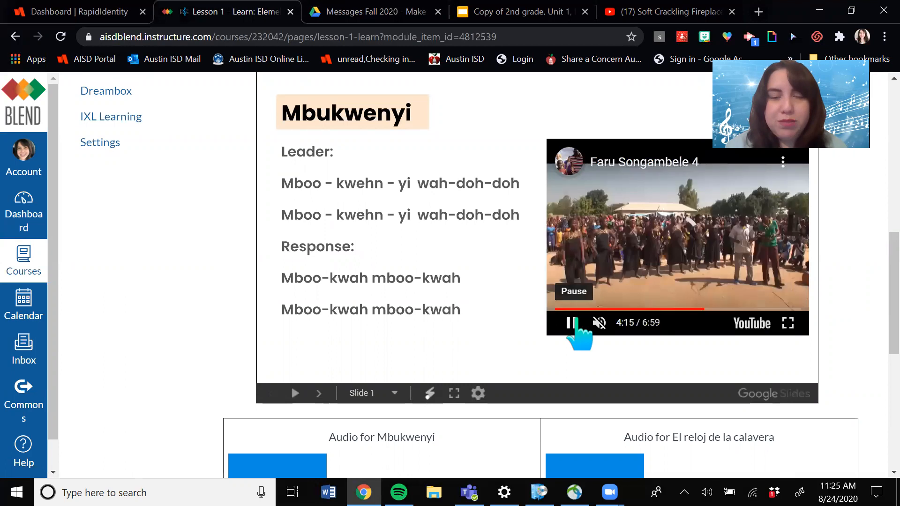
pyautogui.click(599, 323)
pyautogui.click(571, 323)
pyautogui.moveTo(880, 266)
pyautogui.mouseDown()
pyautogui.moveTo(880, 305)
pyautogui.moveTo(880, 263)
pyautogui.mouseUp()
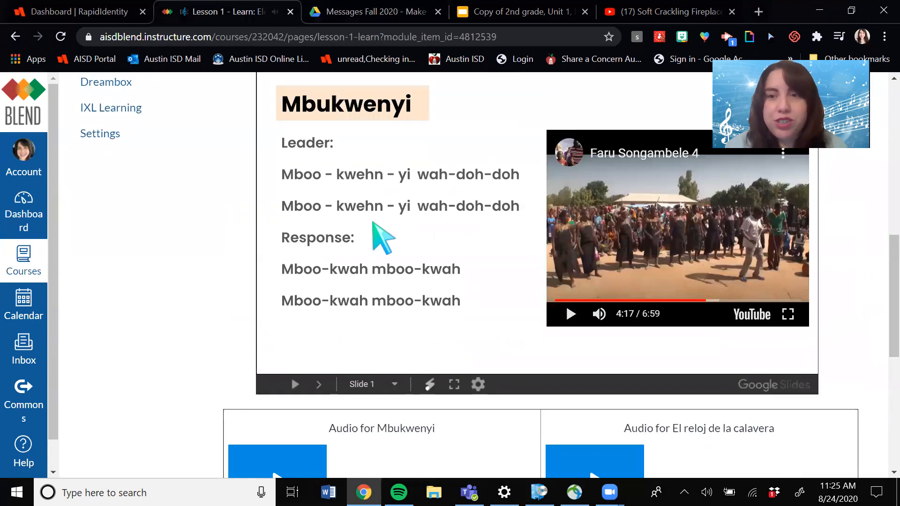
pyautogui.moveTo(880, 296); pyautogui.dragTo(880, 417)
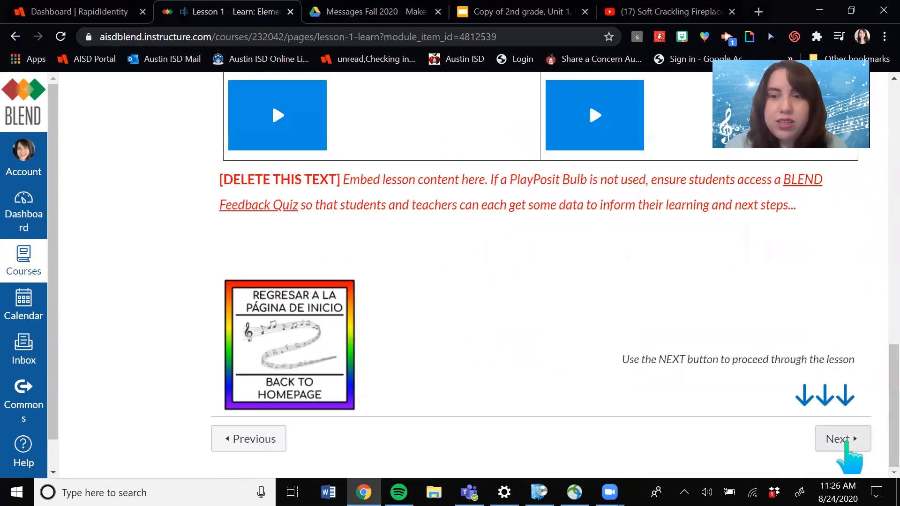
# Step: Go on to the Lesson 1 - Close quiz, preview it as a student, then return to its overview
pyautogui.click(844, 443)
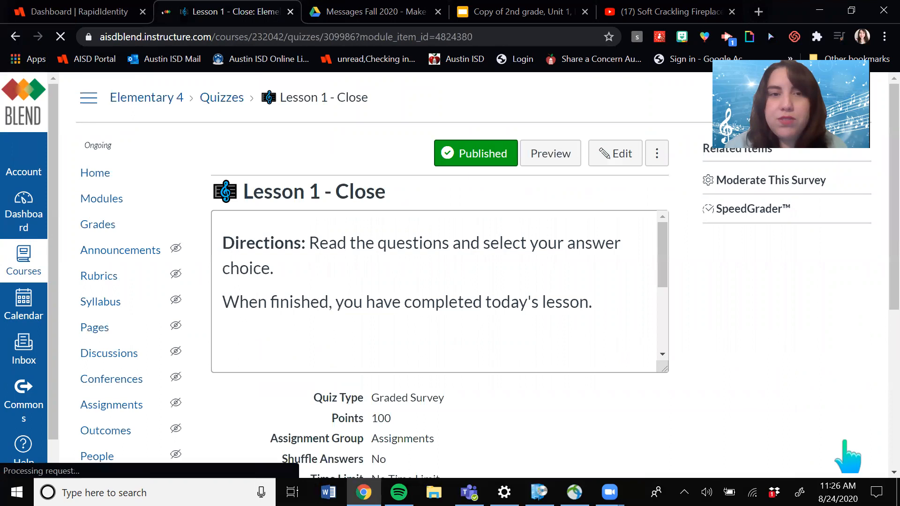
pyautogui.moveTo(884, 195); pyautogui.dragTo(880, 368)
pyautogui.click(427, 370)
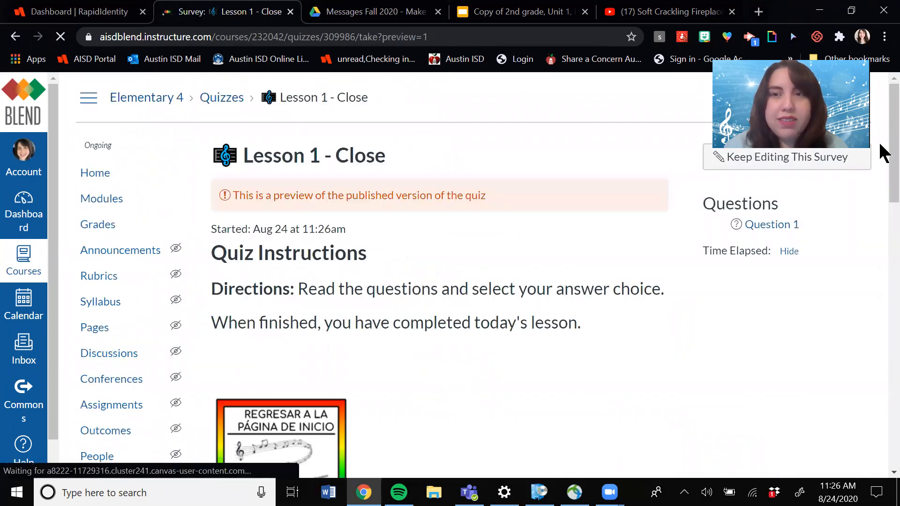
pyautogui.moveTo(883, 127); pyautogui.dragTo(883, 418)
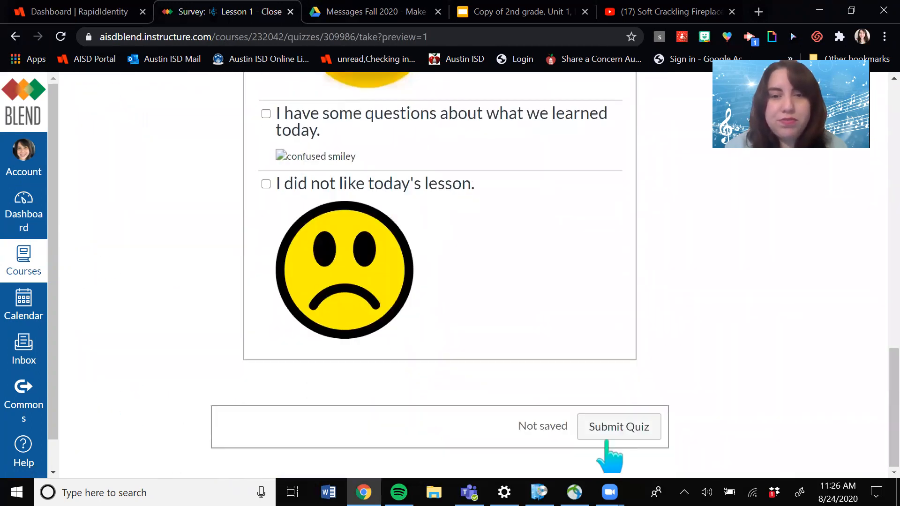
pyautogui.moveTo(884, 388); pyautogui.dragTo(879, 171)
pyautogui.click(15, 37)
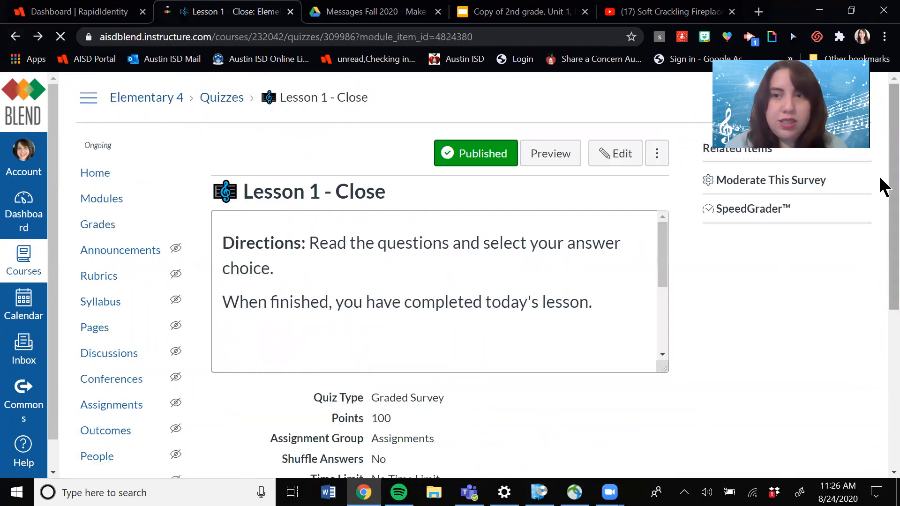
pyautogui.moveTo(879, 241); pyautogui.dragTo(884, 421)
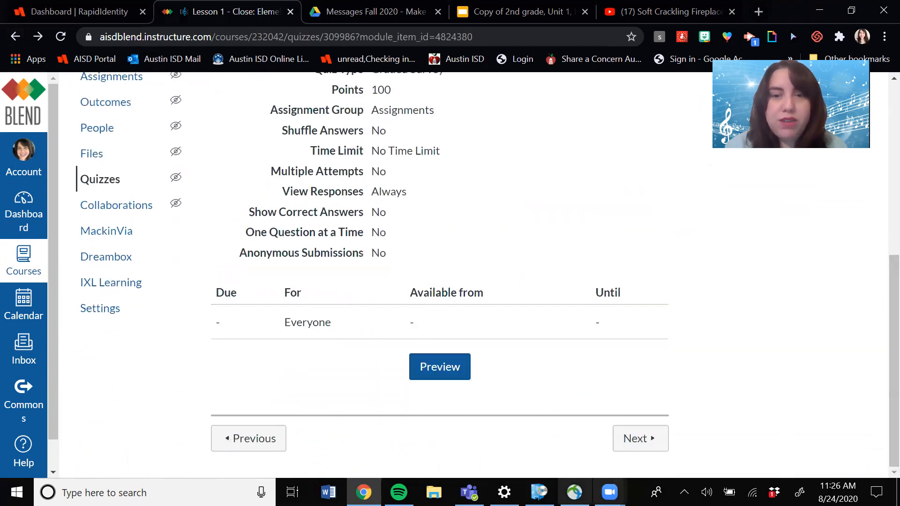
# Step: Go past the Getting To Know You survey to Lesson 1 - Practice and review its discussion, assignment and SeeSaw options
pyautogui.click(635, 453)
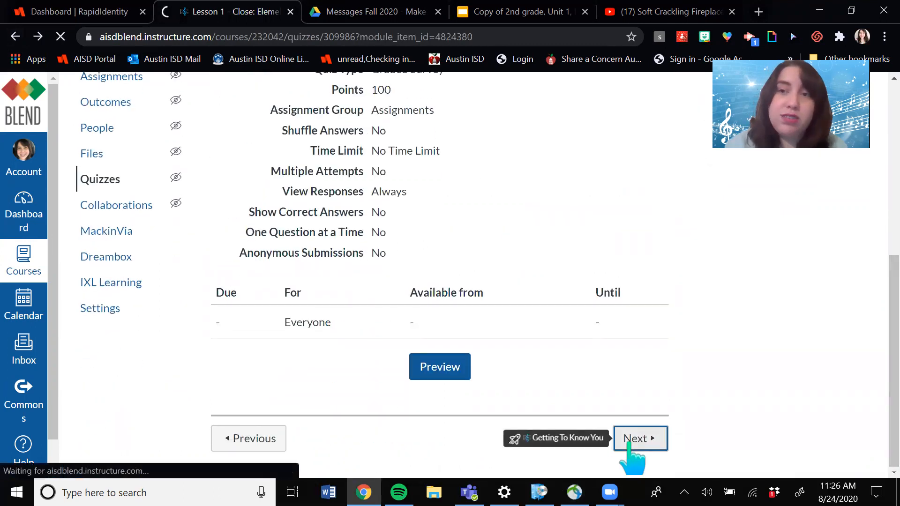
pyautogui.moveTo(880, 208); pyautogui.dragTo(884, 387)
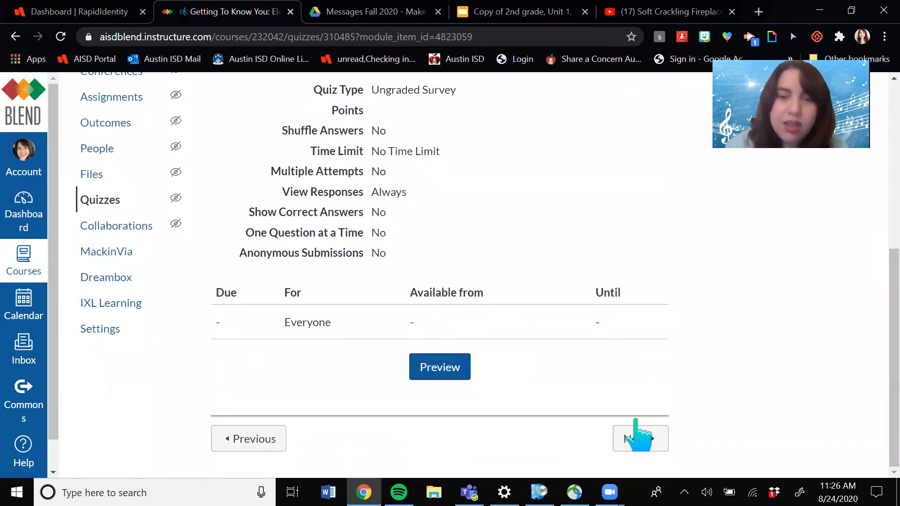
pyautogui.click(644, 437)
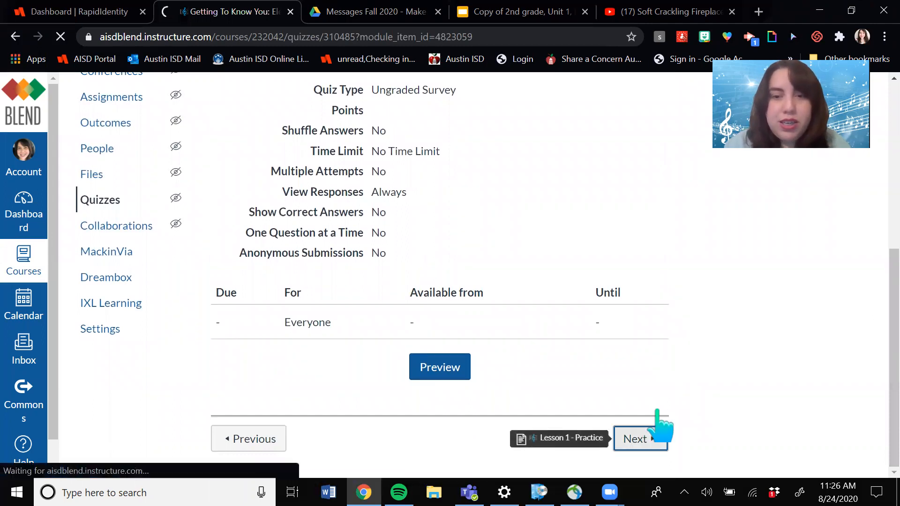
pyautogui.scroll(-3, 883, 183)
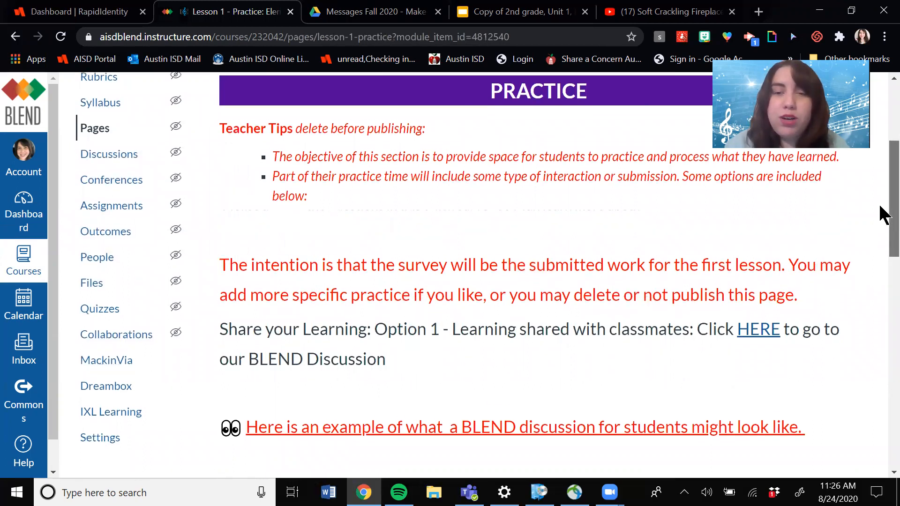
pyautogui.scroll(-1, 881, 220)
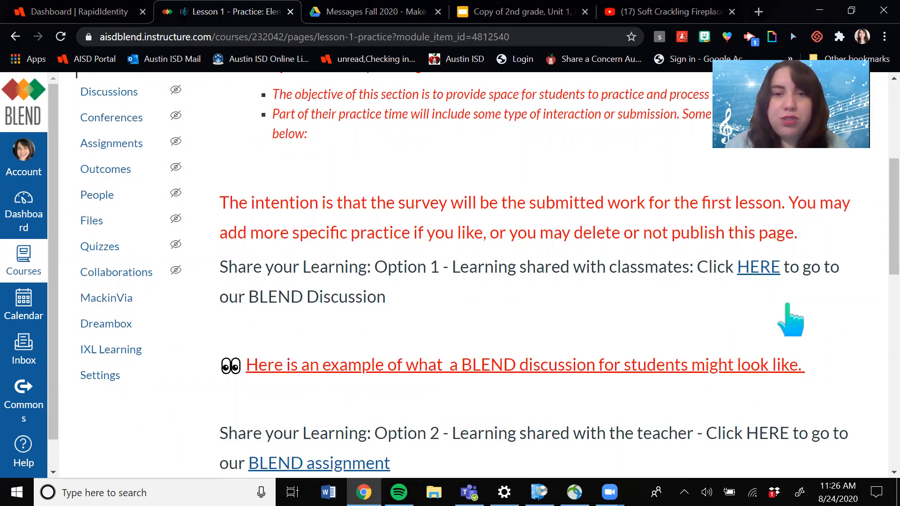
pyautogui.scroll(5, 885, 166)
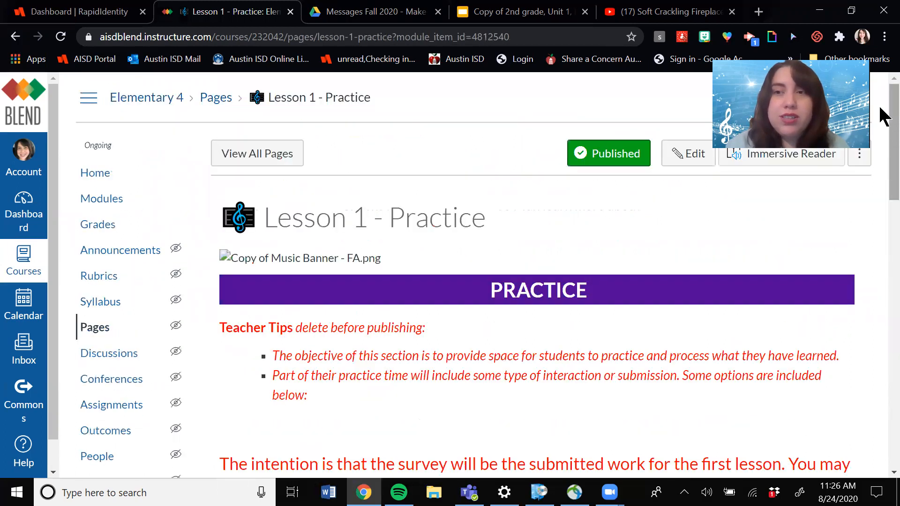
pyautogui.moveTo(880, 109); pyautogui.dragTo(880, 317)
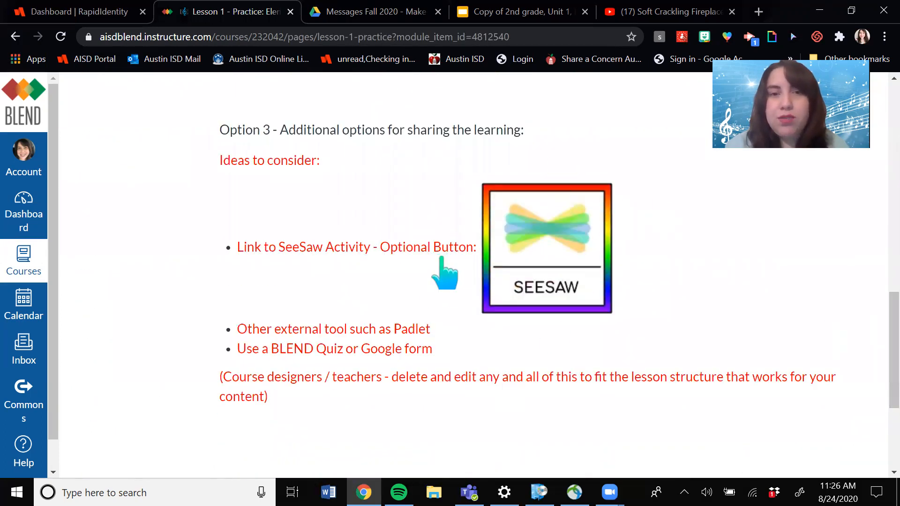
pyautogui.moveTo(879, 341); pyautogui.dragTo(879, 398)
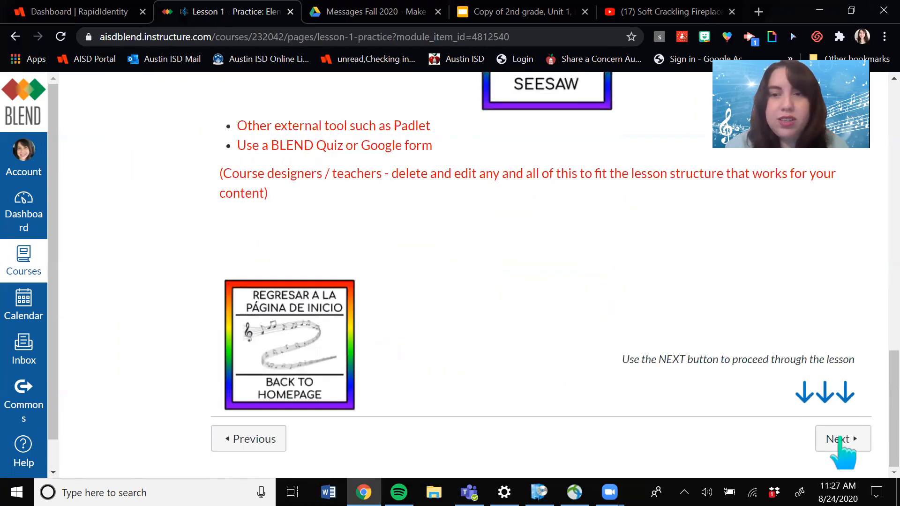
# Step: Open the Lesson 1 - Family Game page and scroll through it
pyautogui.click(844, 438)
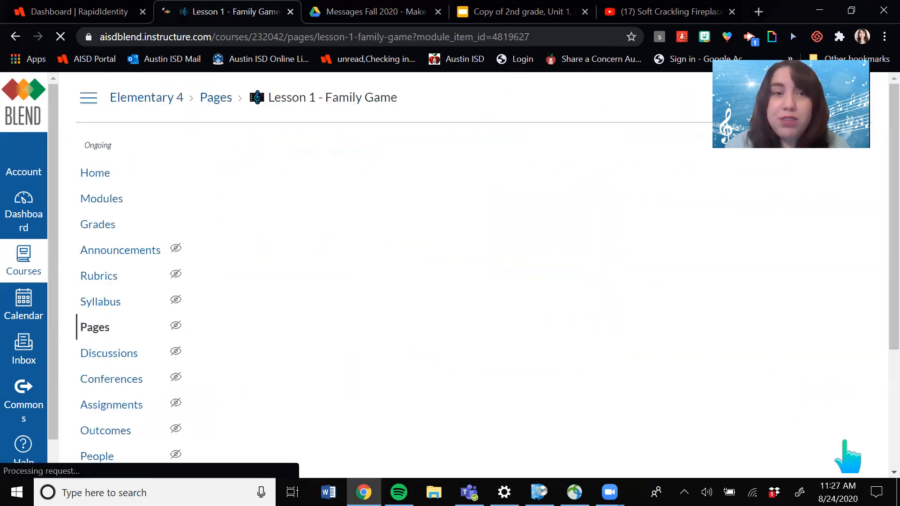
pyautogui.moveTo(880, 166); pyautogui.dragTo(885, 261)
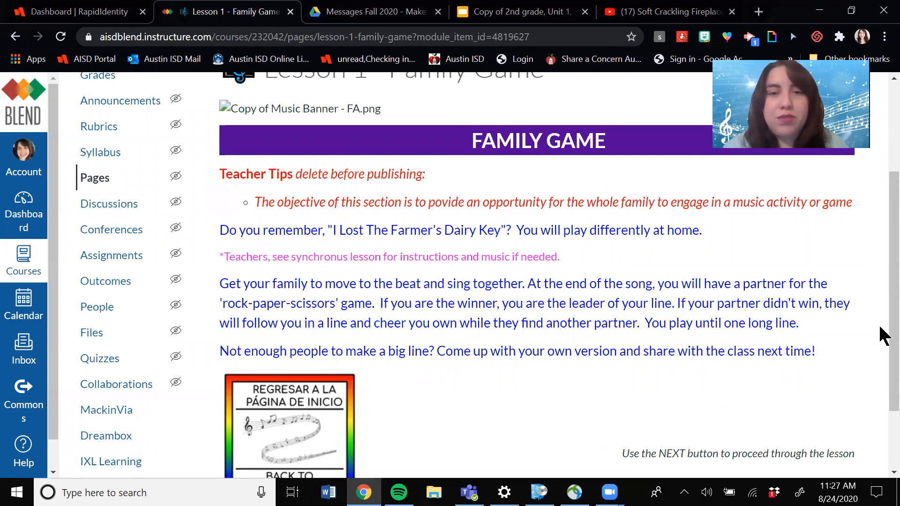
pyautogui.moveTo(882, 308); pyautogui.dragTo(886, 388)
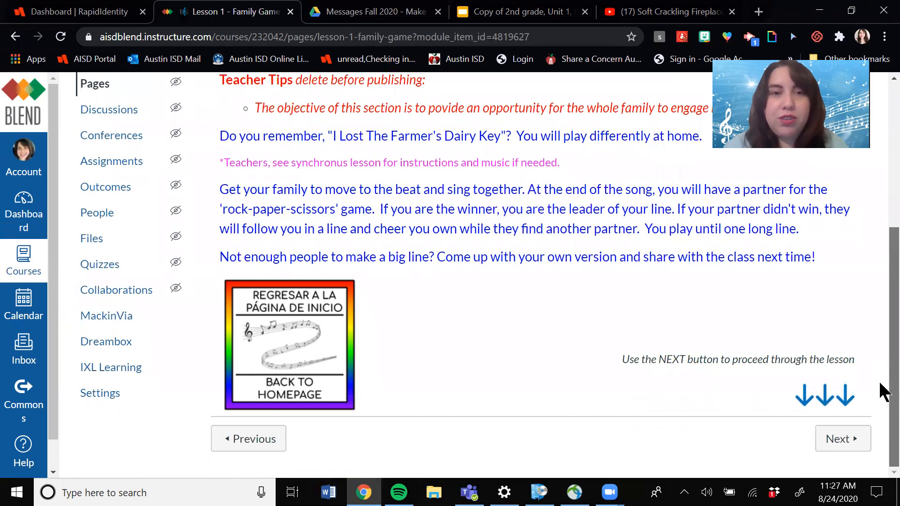
# Step: Continue to the Lesson 1 - SEL page with the Five Finger Breathing meditation video
pyautogui.click(854, 439)
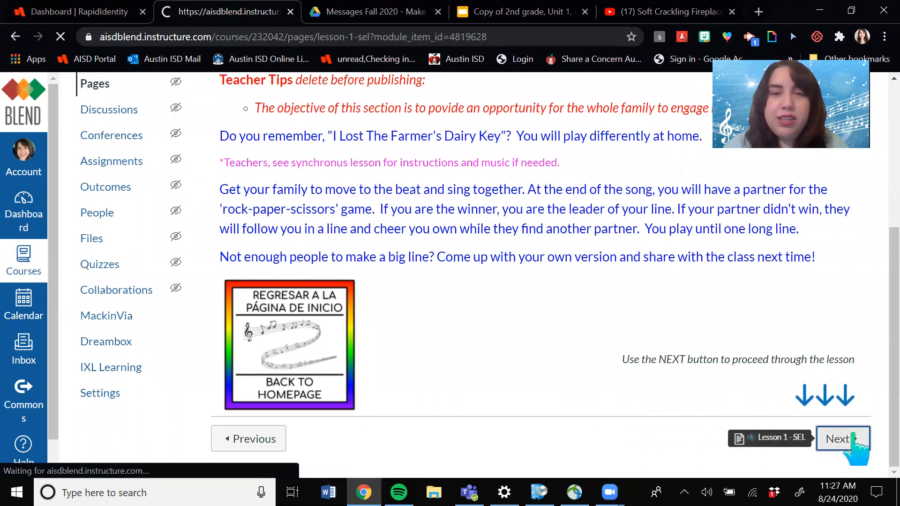
pyautogui.moveTo(880, 143); pyautogui.dragTo(880, 244)
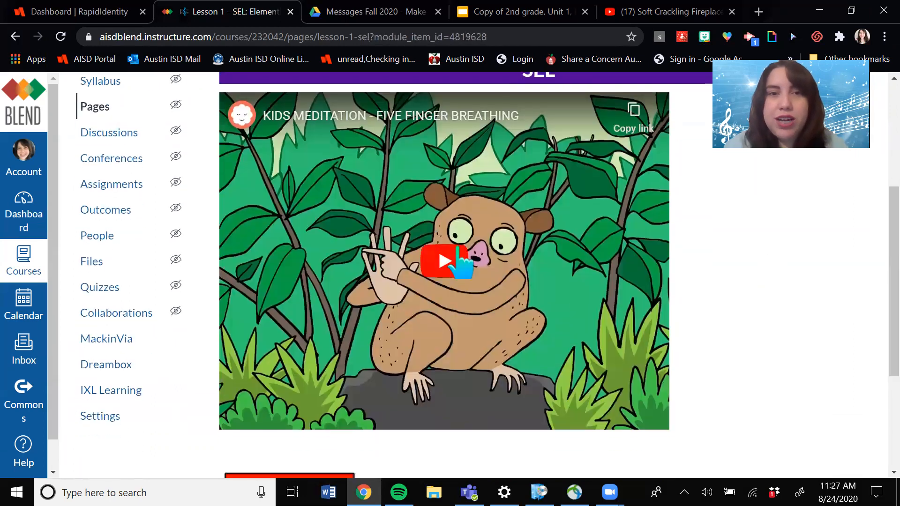
pyautogui.moveTo(888, 306); pyautogui.dragTo(888, 403)
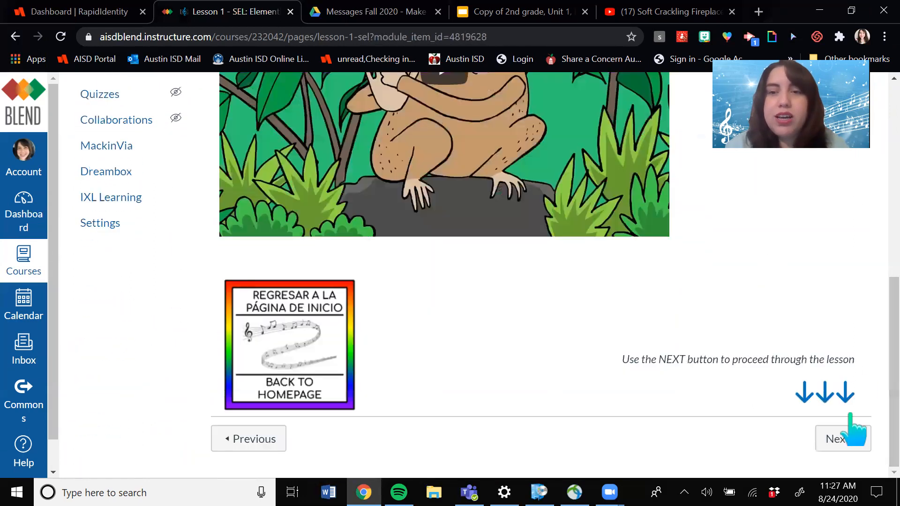
# Step: Skim the STOP: This is the End of Lesson 1 discussion, then return to the Elementary 4 Modules page
pyautogui.click(853, 430)
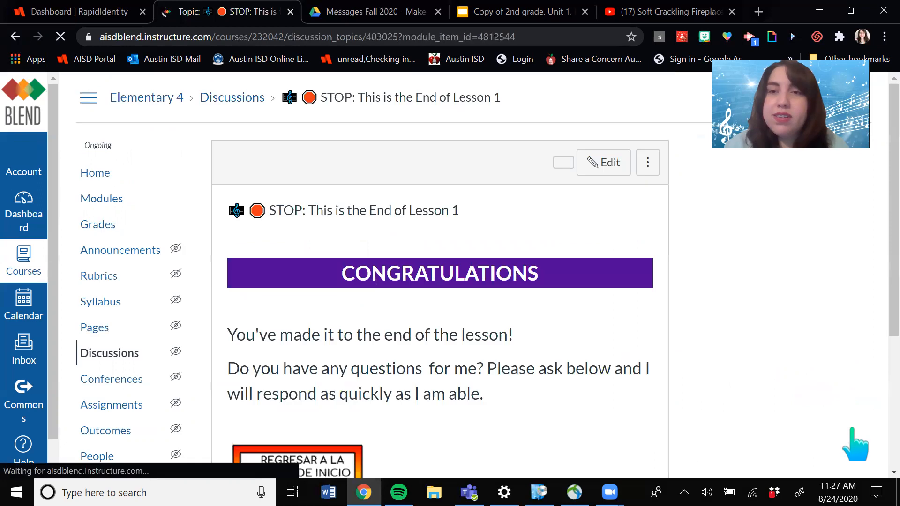
pyautogui.scroll(-4, 880, 297)
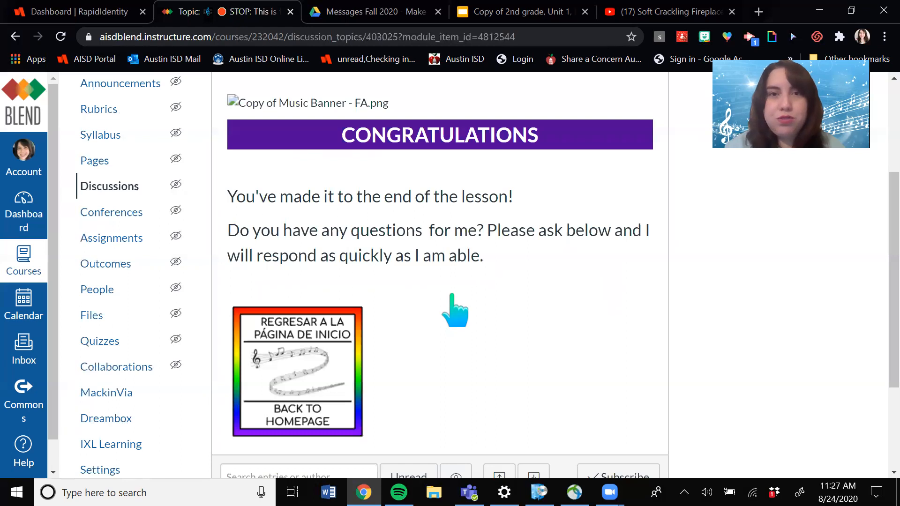
pyautogui.moveTo(879, 267); pyautogui.dragTo(880, 173)
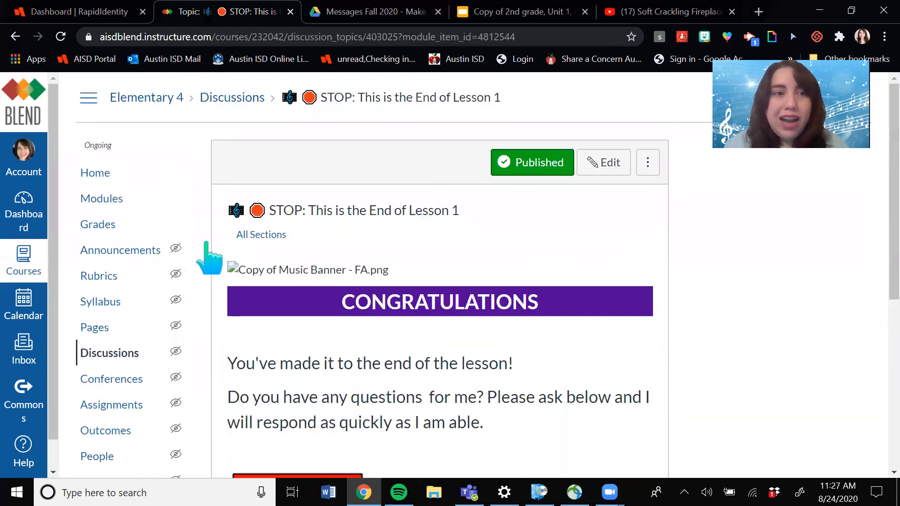
pyautogui.click(123, 201)
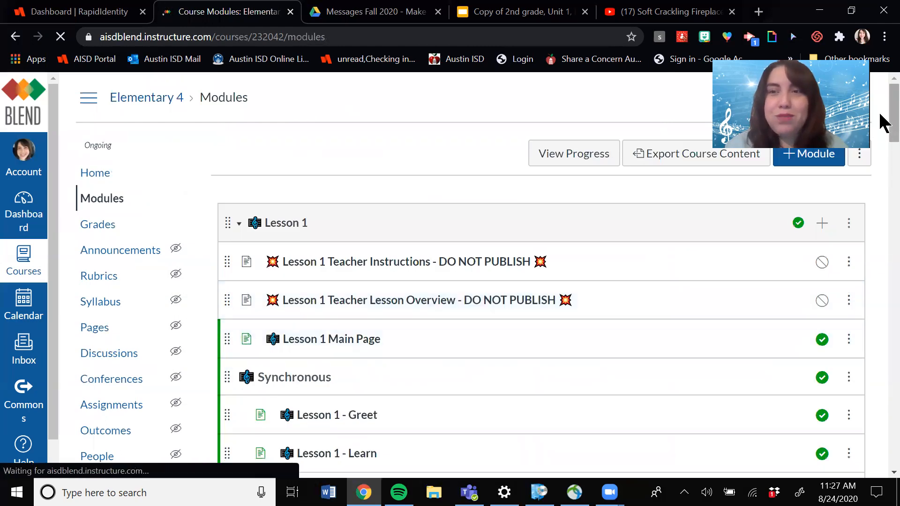
pyautogui.moveTo(879, 121); pyautogui.dragTo(880, 97)
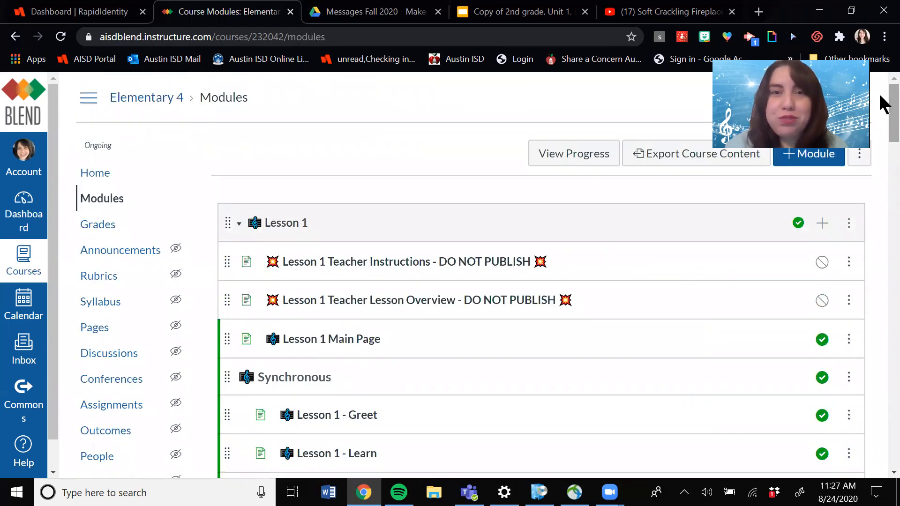